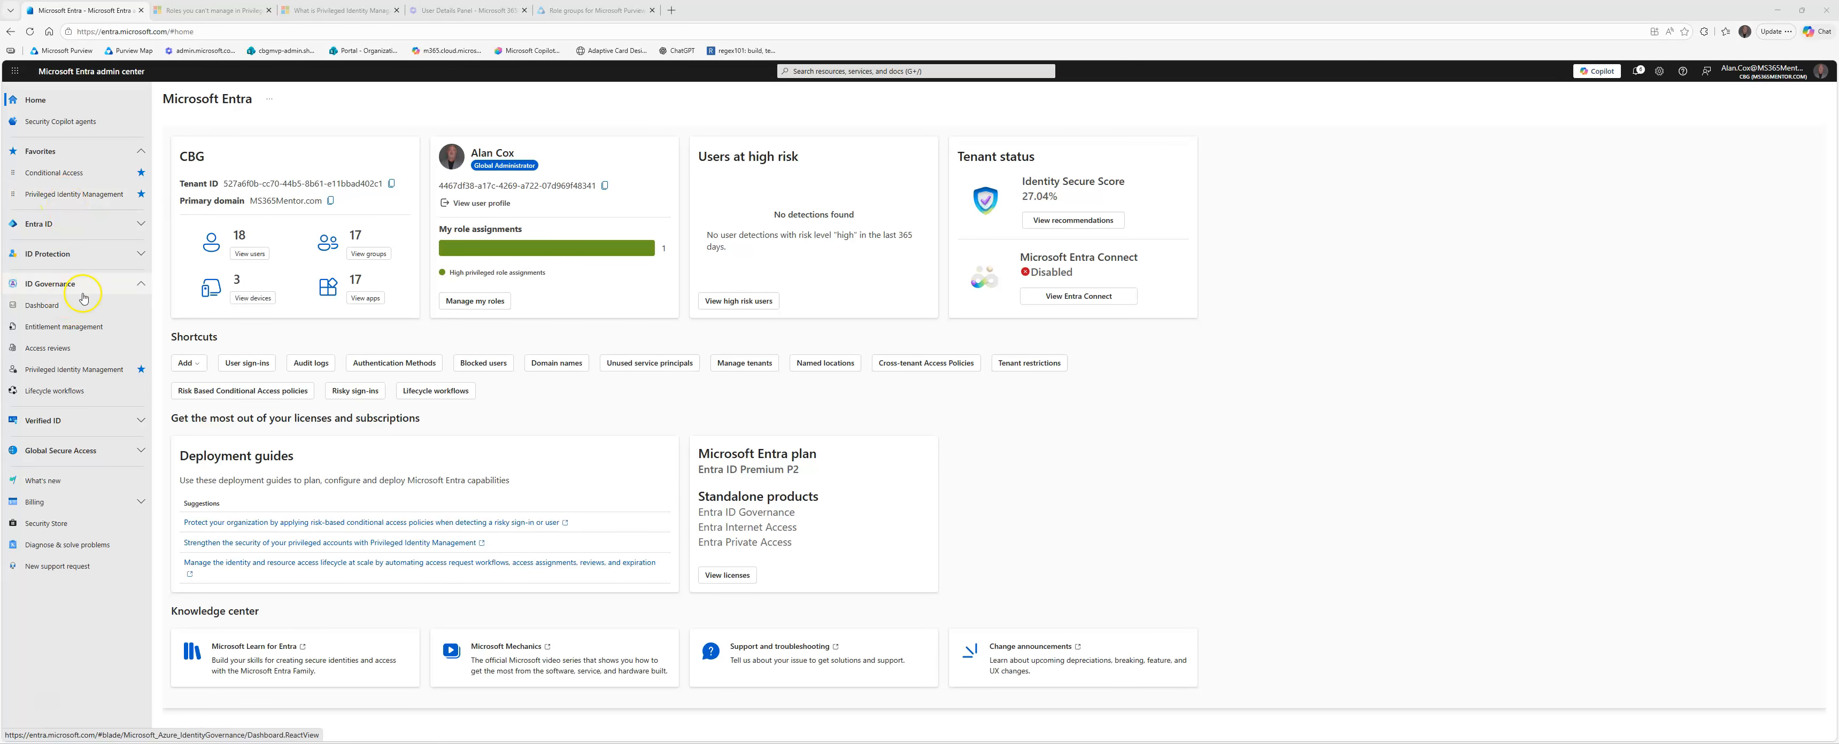
# Step: Open Privileged Identity Management under ID Governance and go to its Discovery and insights (Preview) page
pyautogui.click(59, 292)
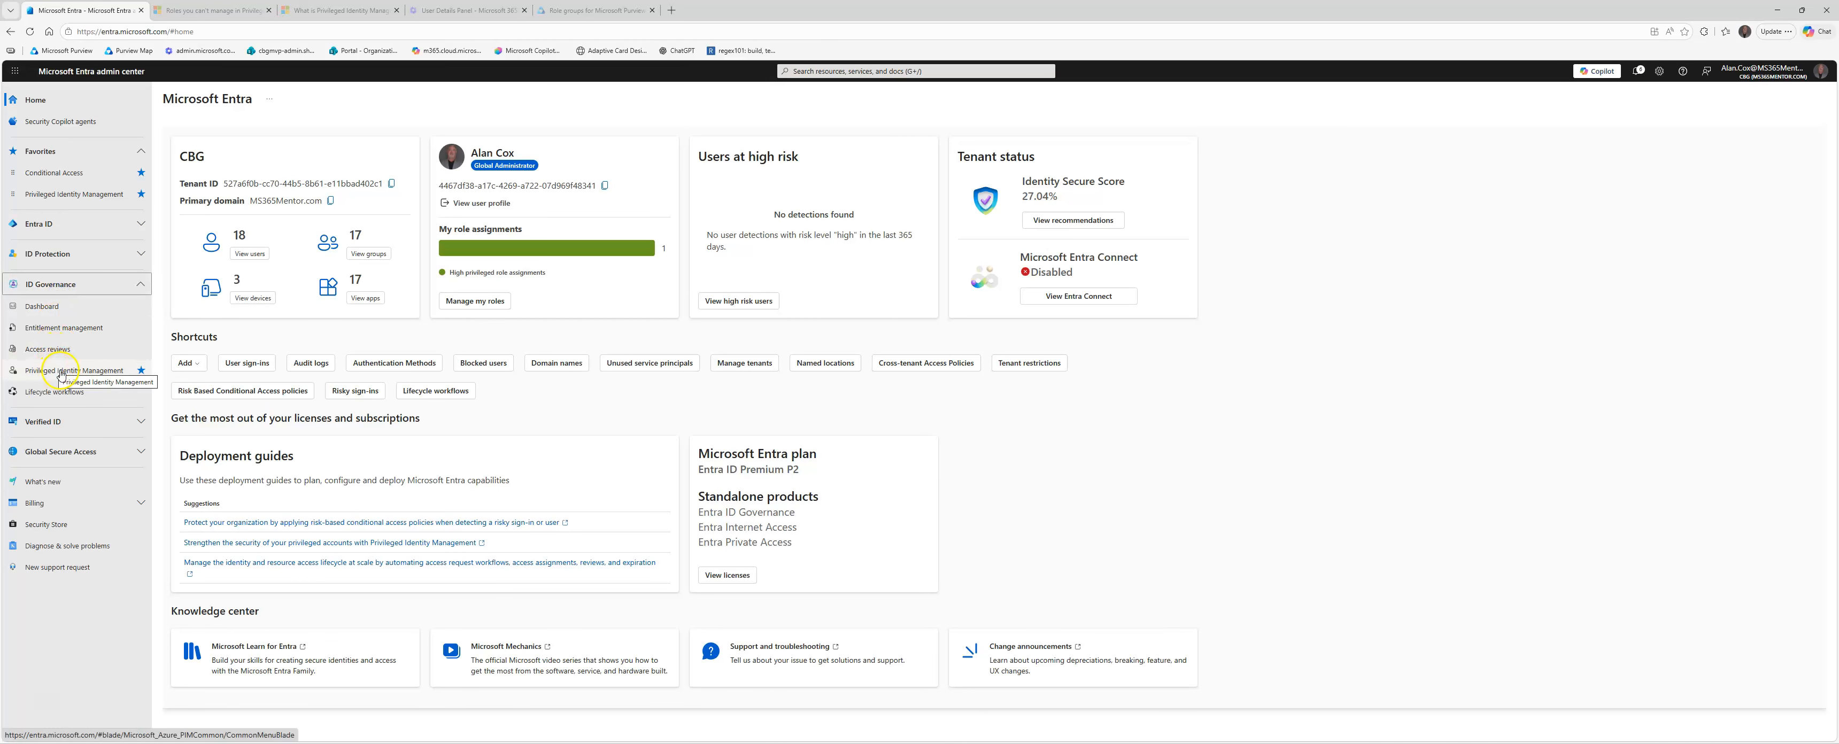
pyautogui.click(60, 373)
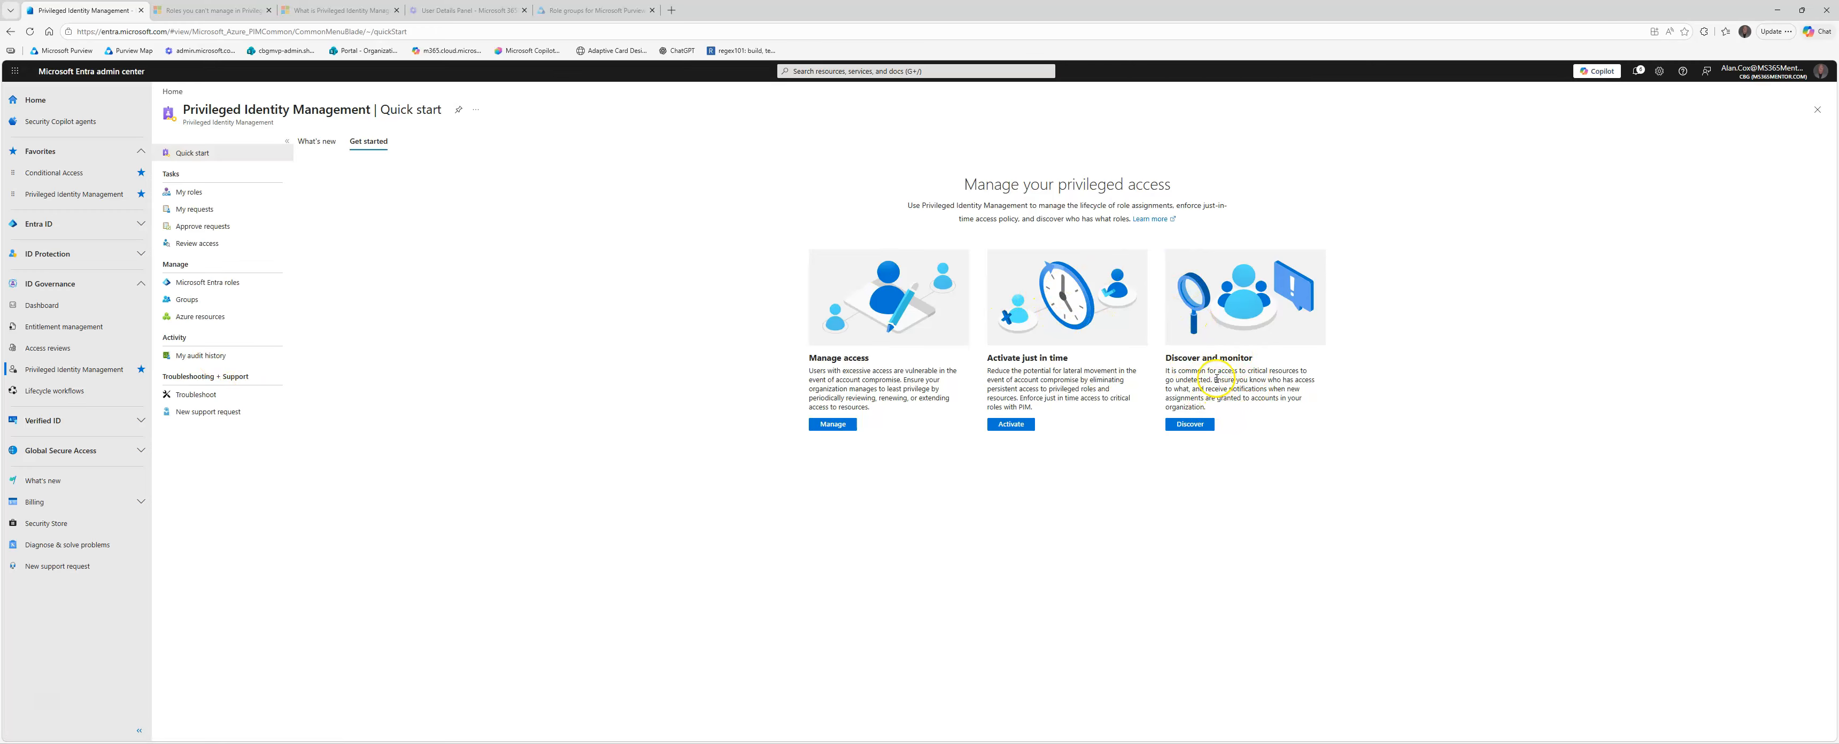
pyautogui.click(1191, 425)
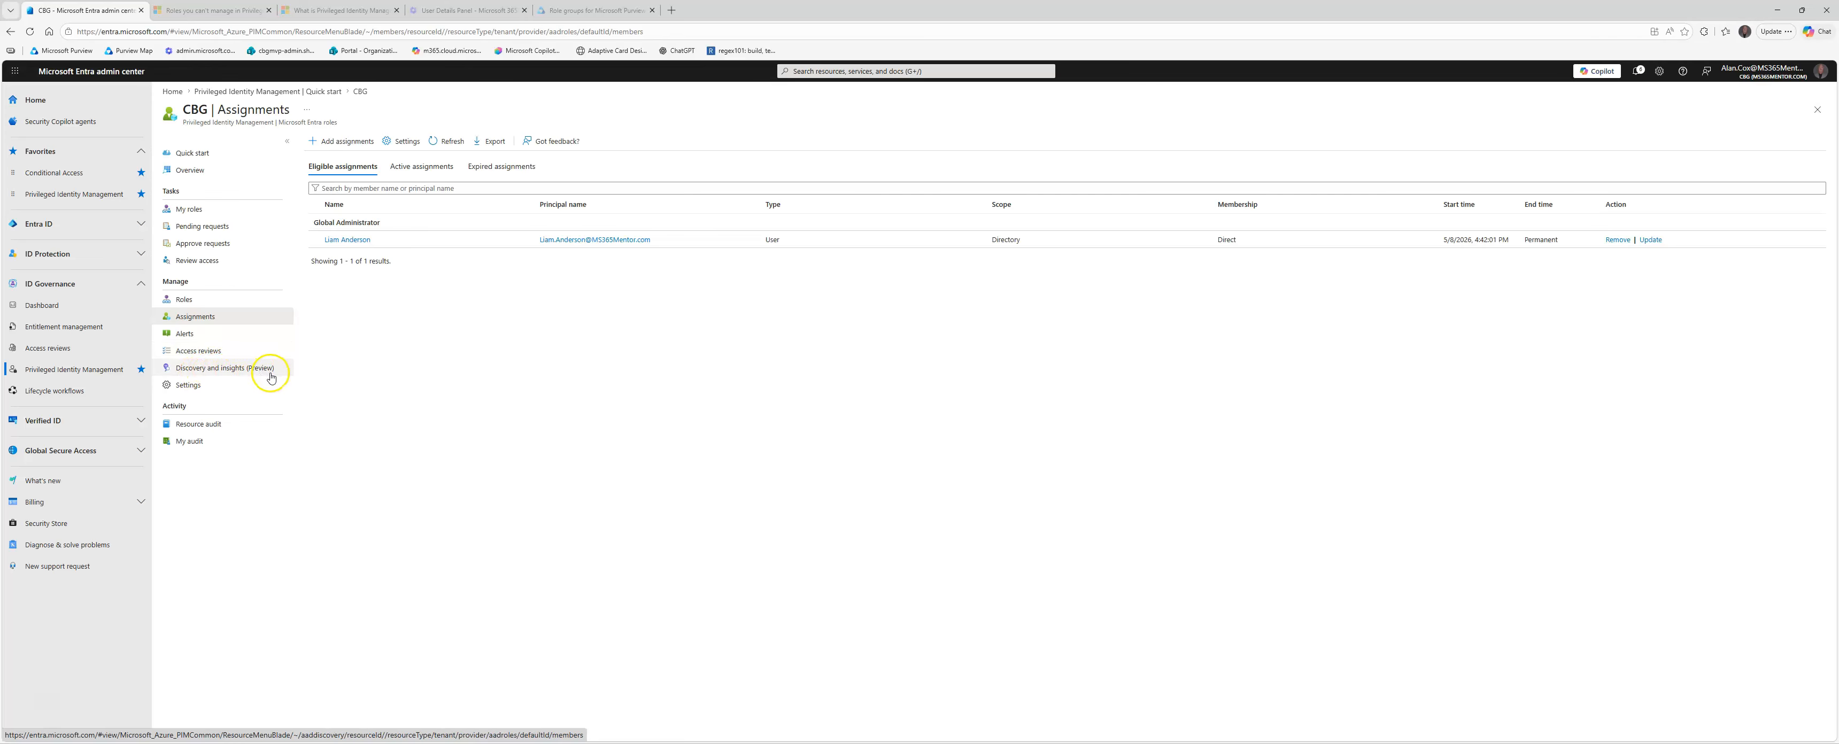
pyautogui.click(210, 370)
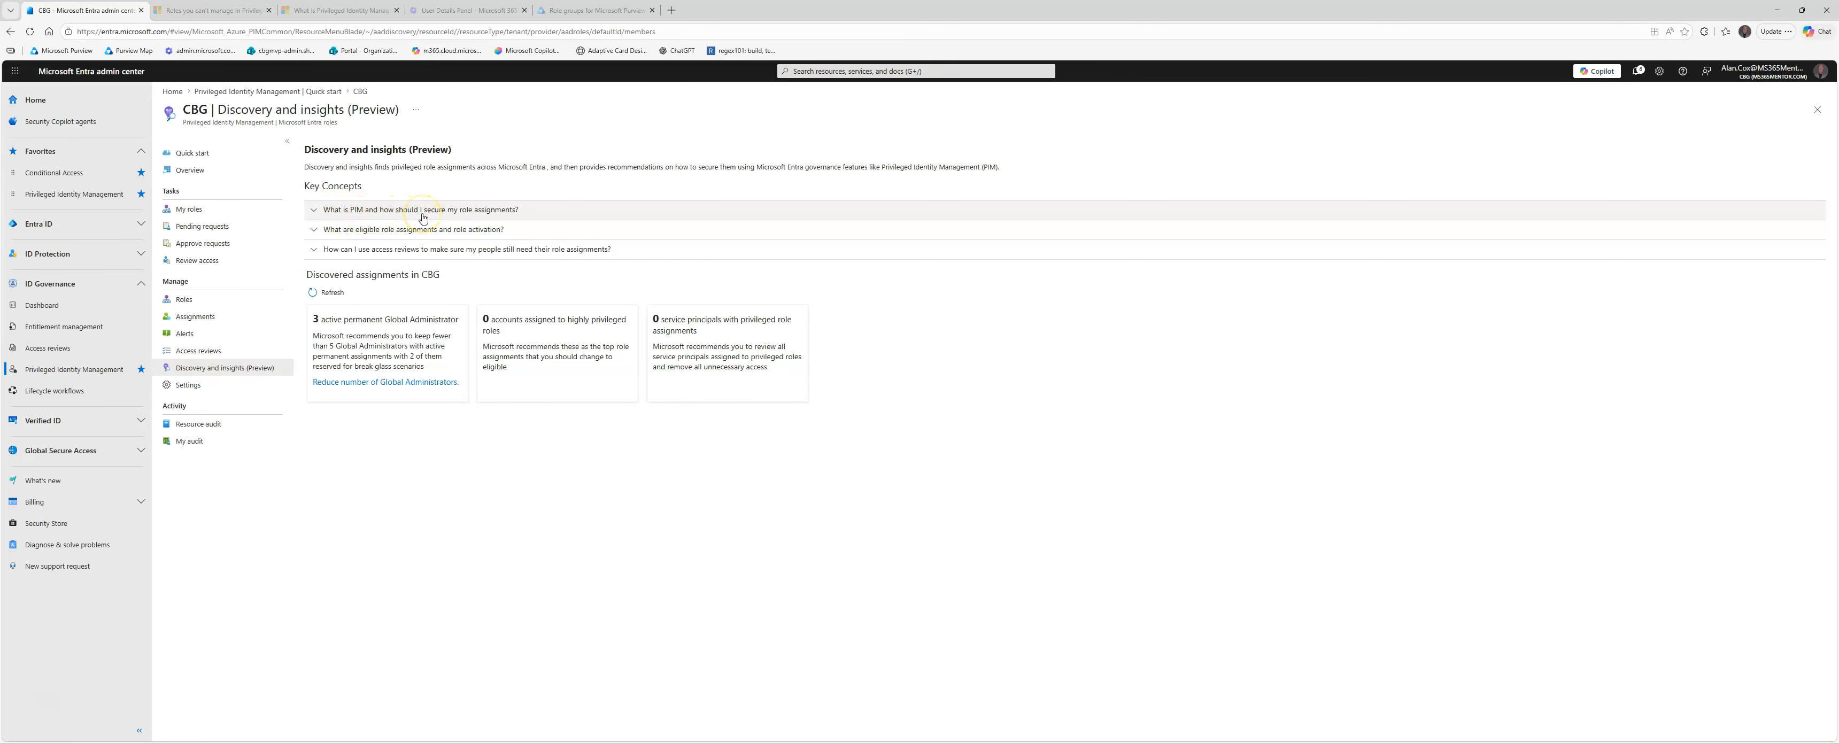
# Step: Expand the Key Concepts explanations on securing role assignments, eligible assignments and role activation, and access reviews
pyautogui.click(318, 213)
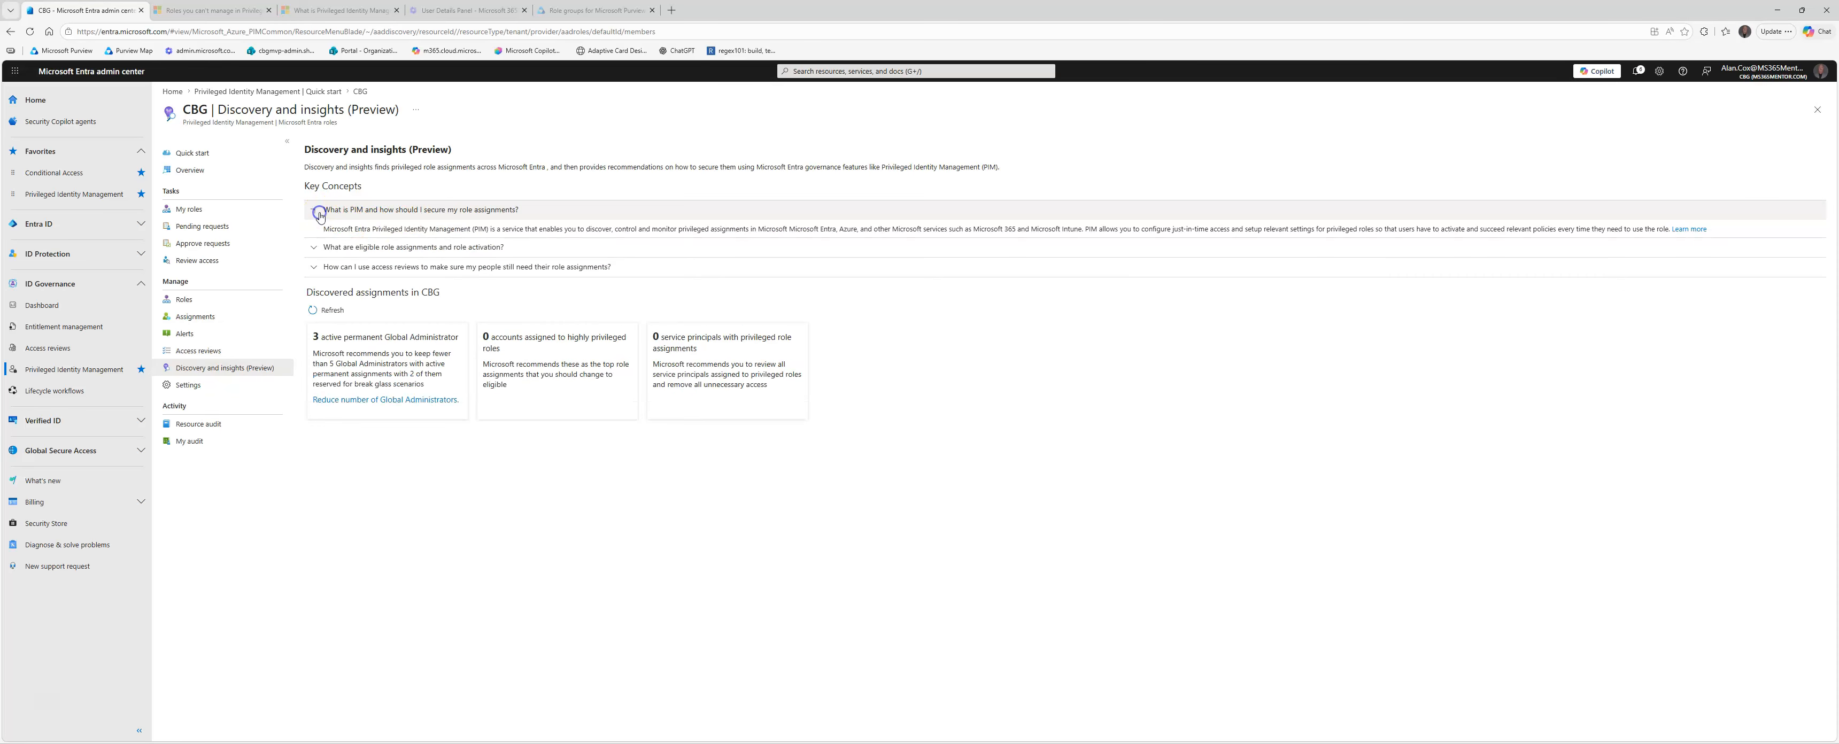
pyautogui.click(319, 211)
pyautogui.click(315, 229)
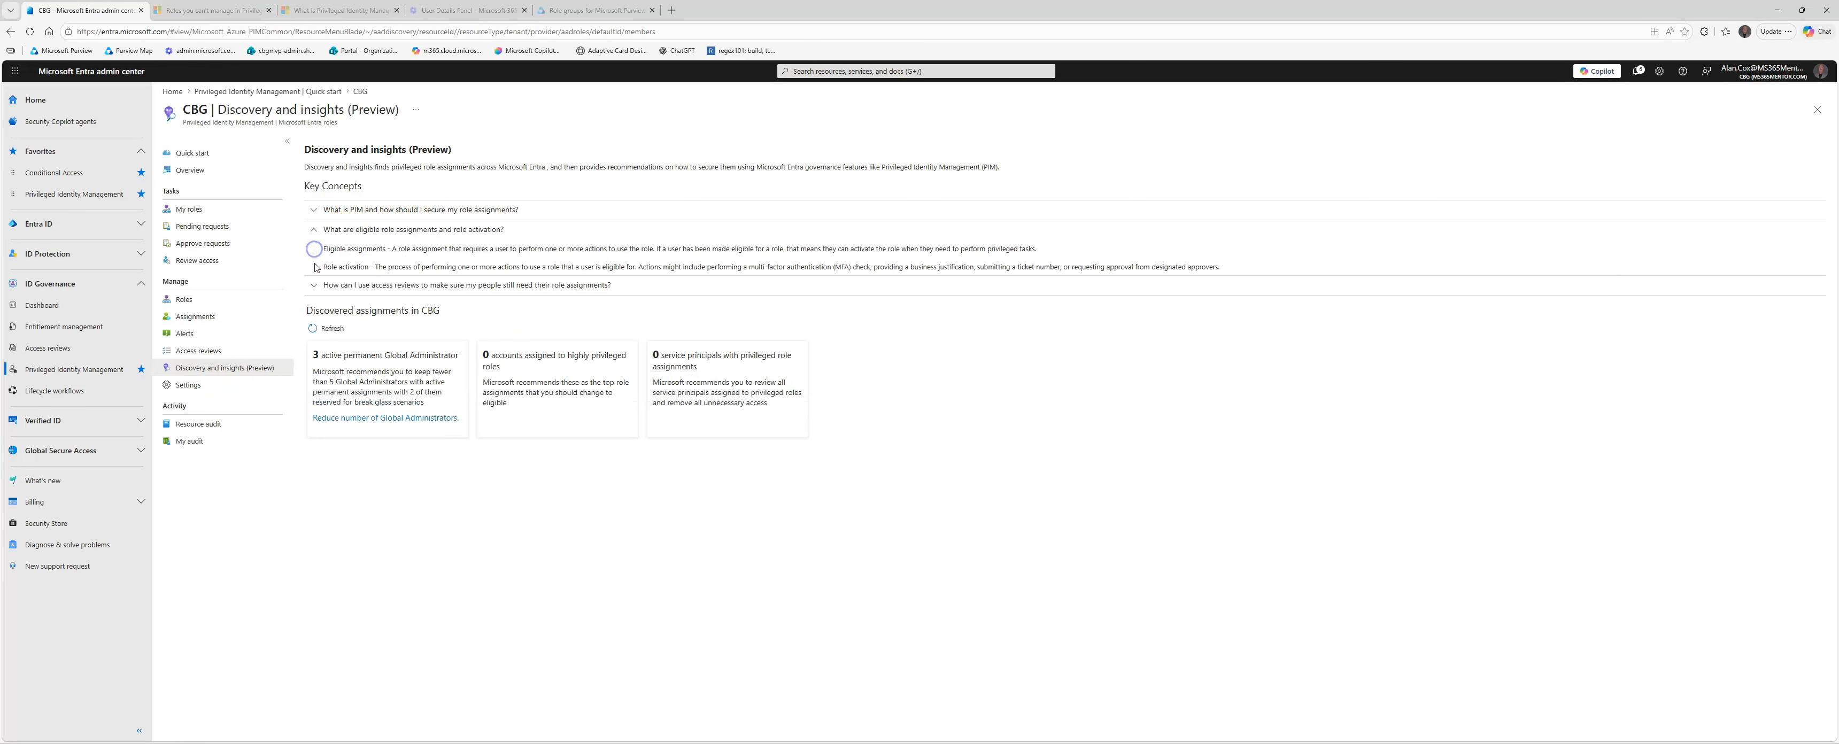
pyautogui.click(314, 289)
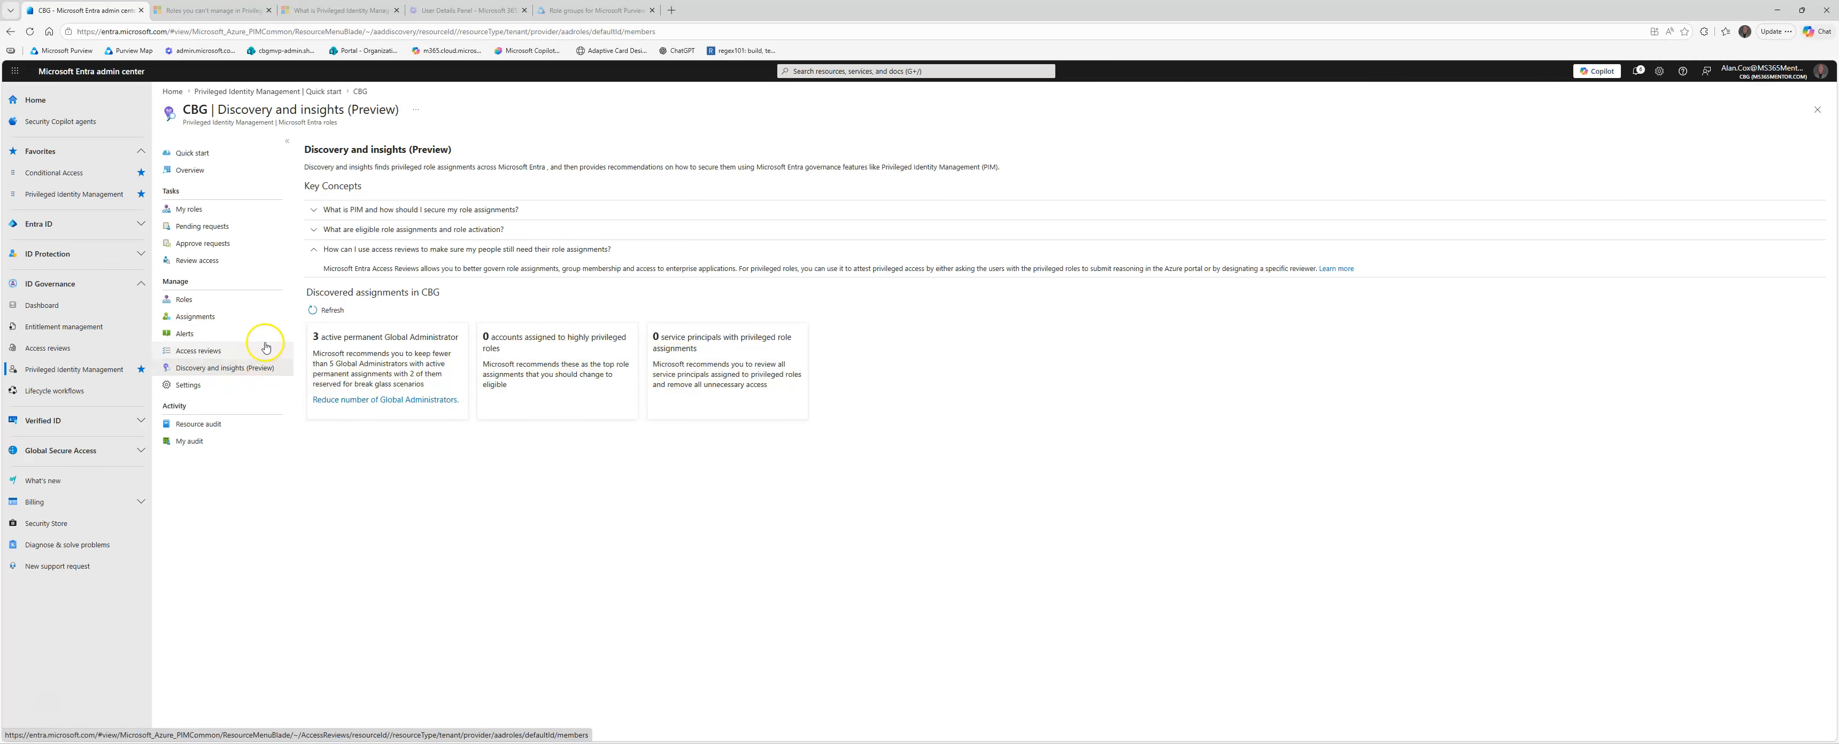
# Step: Review the detail of the PIM alert about roles that don't require multi-factor authentication for activation, and return to Quick start
pyautogui.click(194, 334)
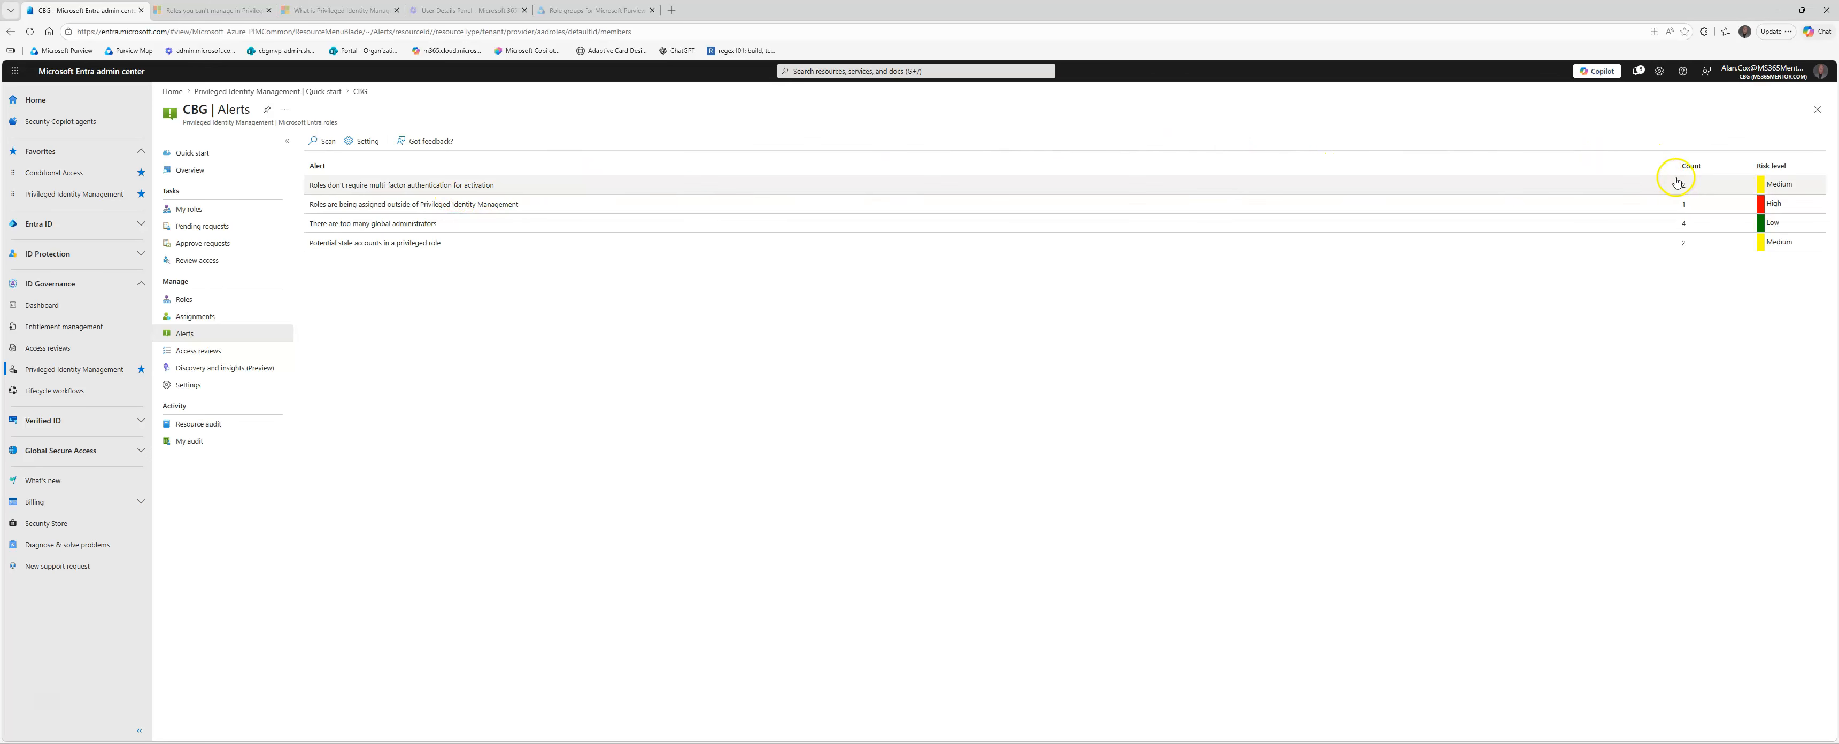
pyautogui.click(575, 187)
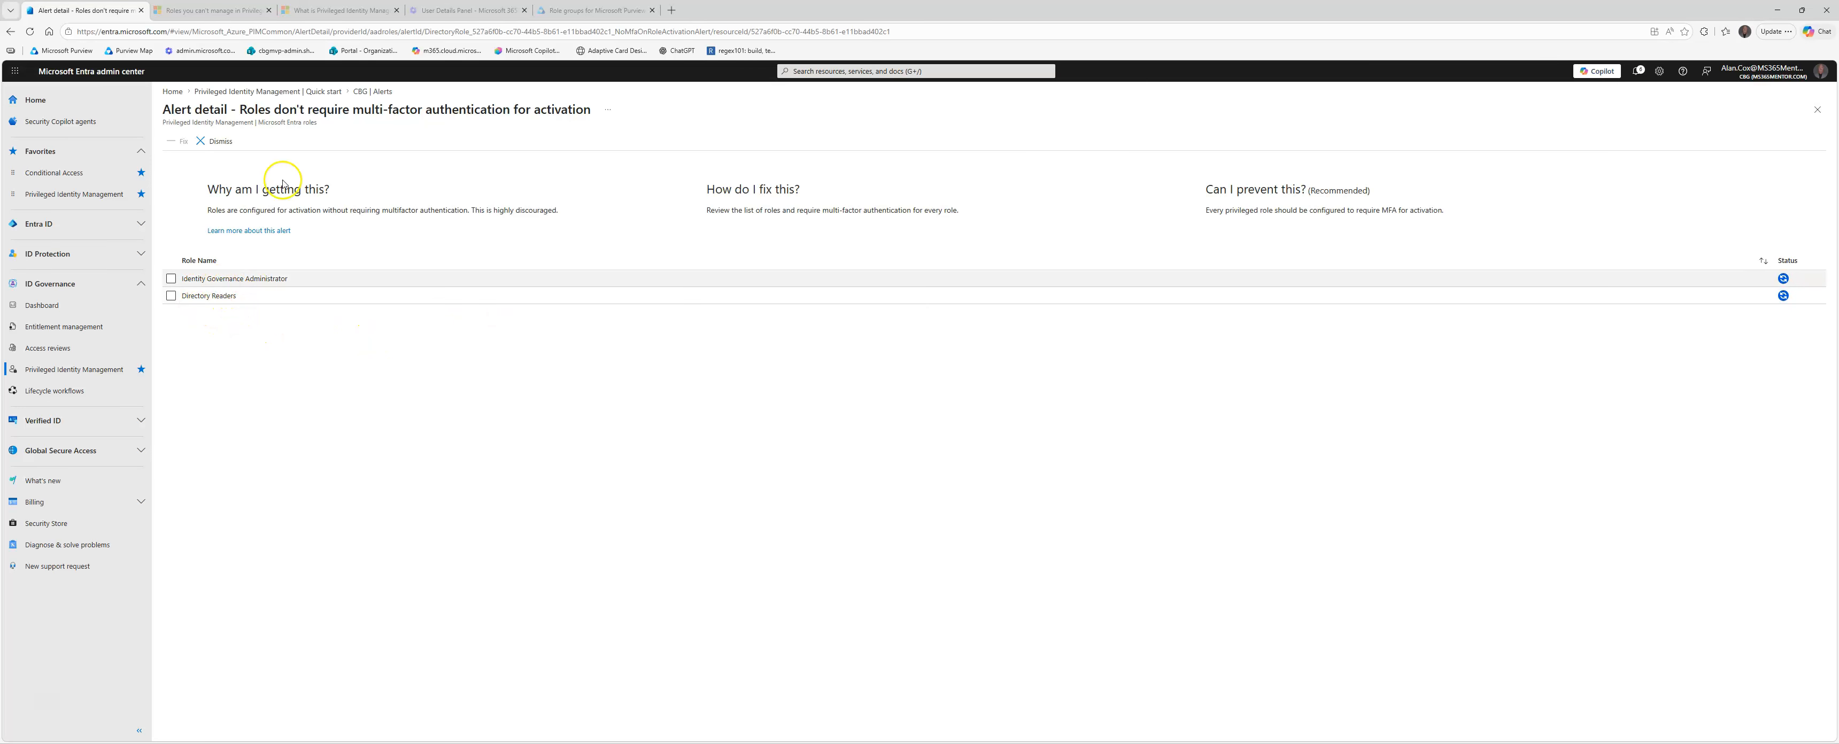
pyautogui.click(332, 96)
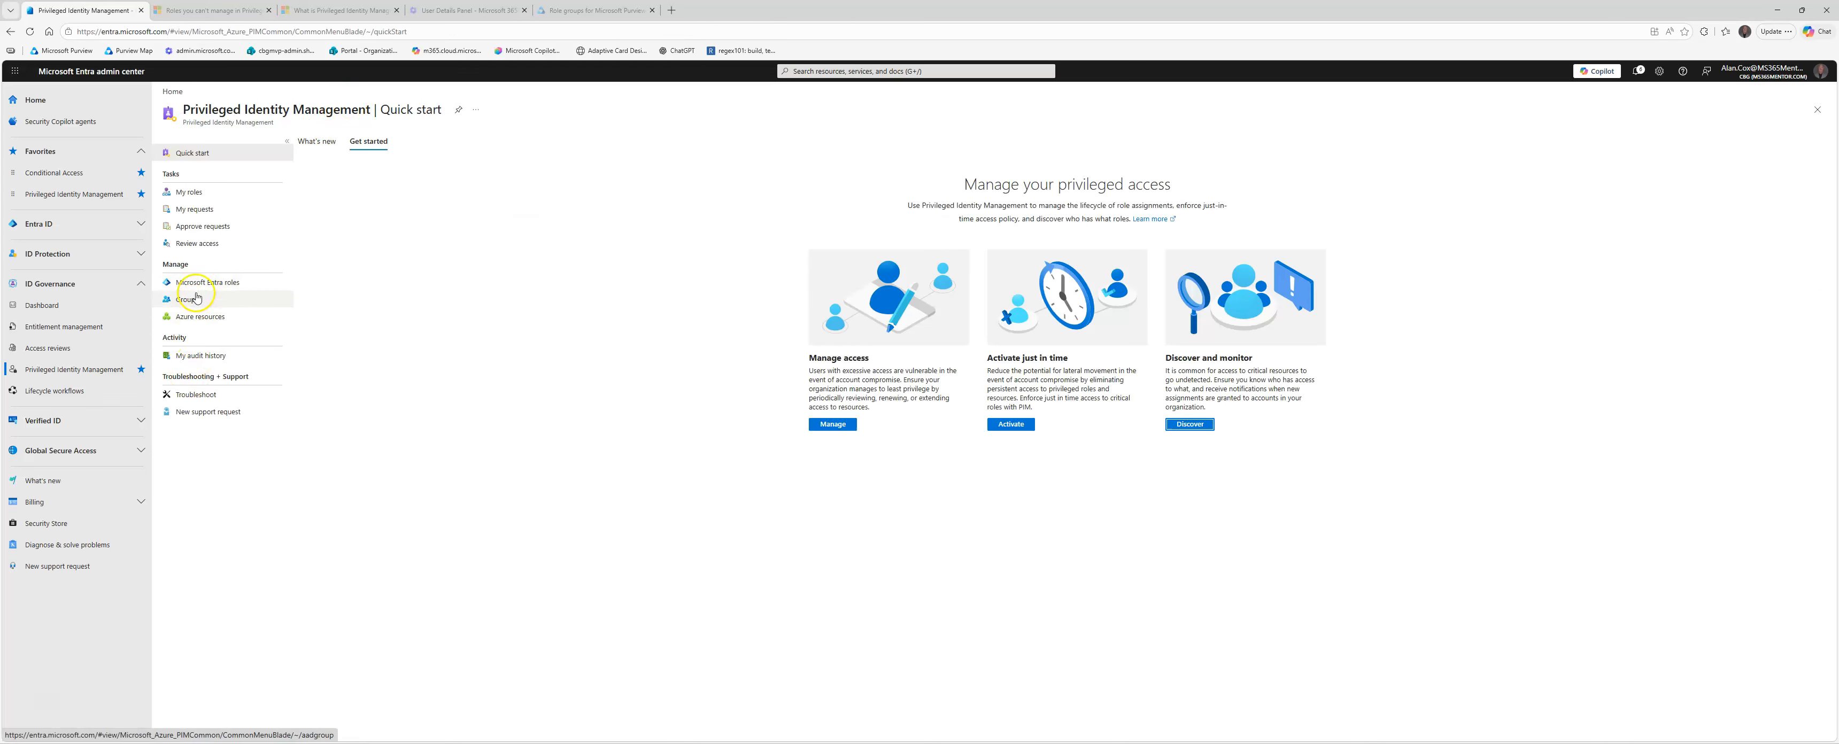
# Step: Review the PIM alert details for too many global administrators and for potential stale accounts in a privileged role
pyautogui.click(1199, 424)
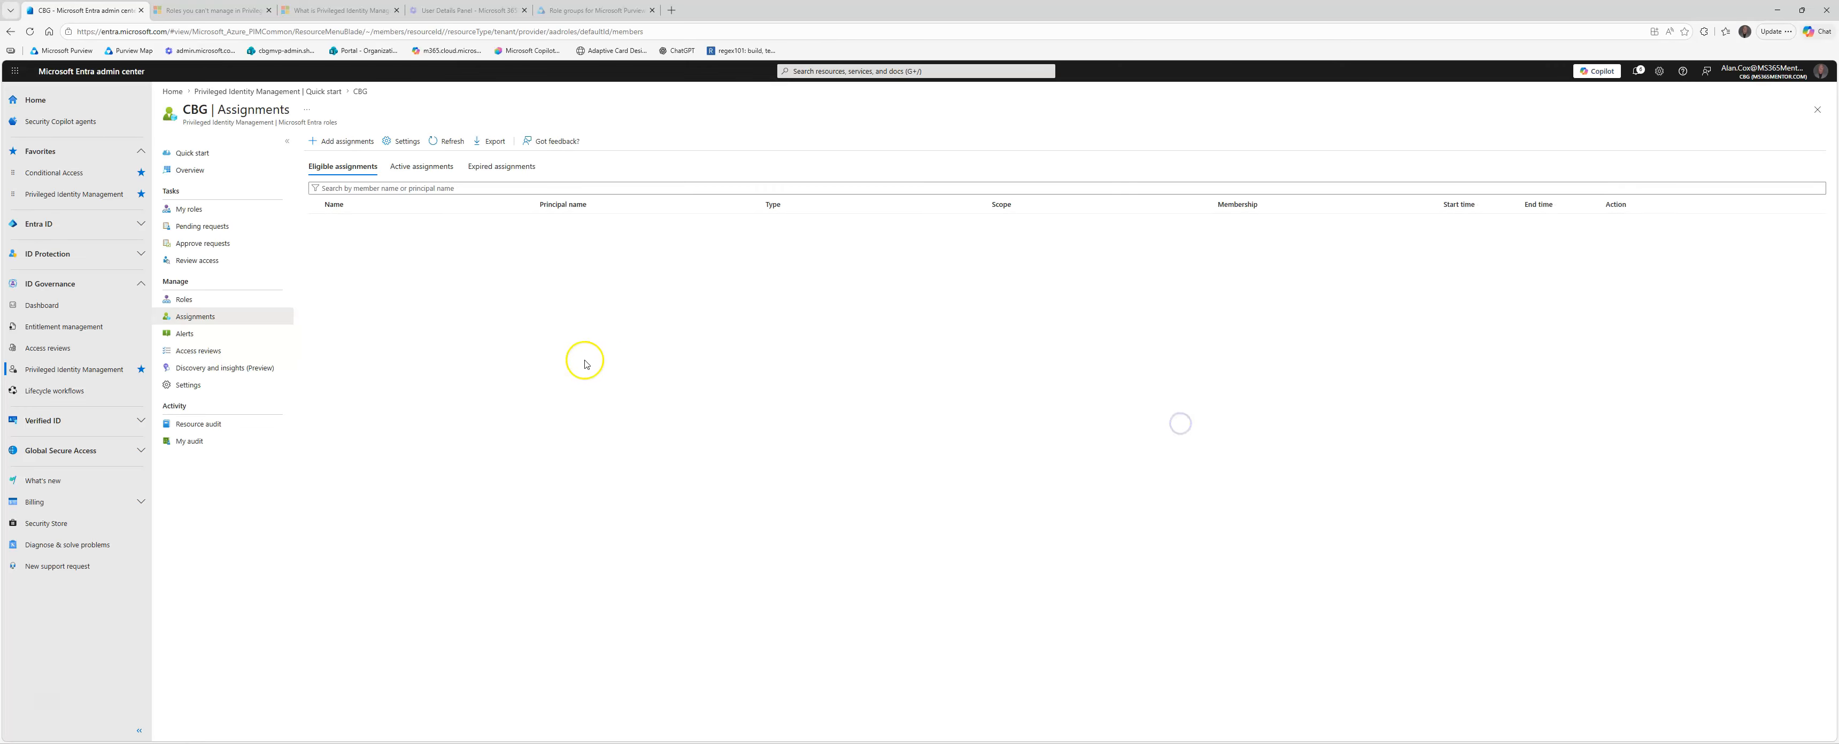
pyautogui.click(221, 334)
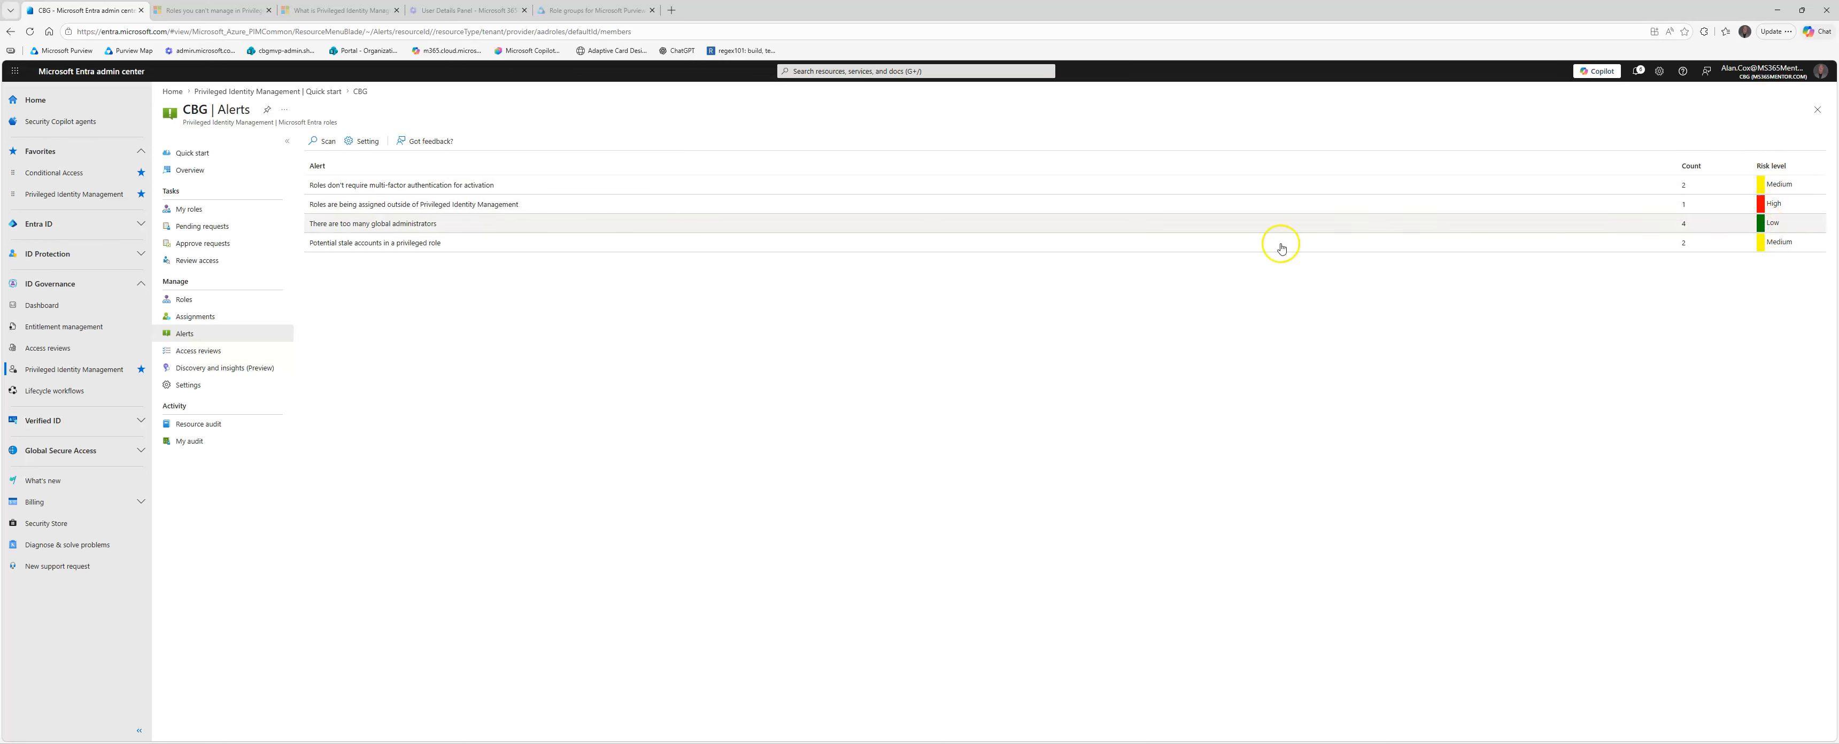
pyautogui.click(445, 225)
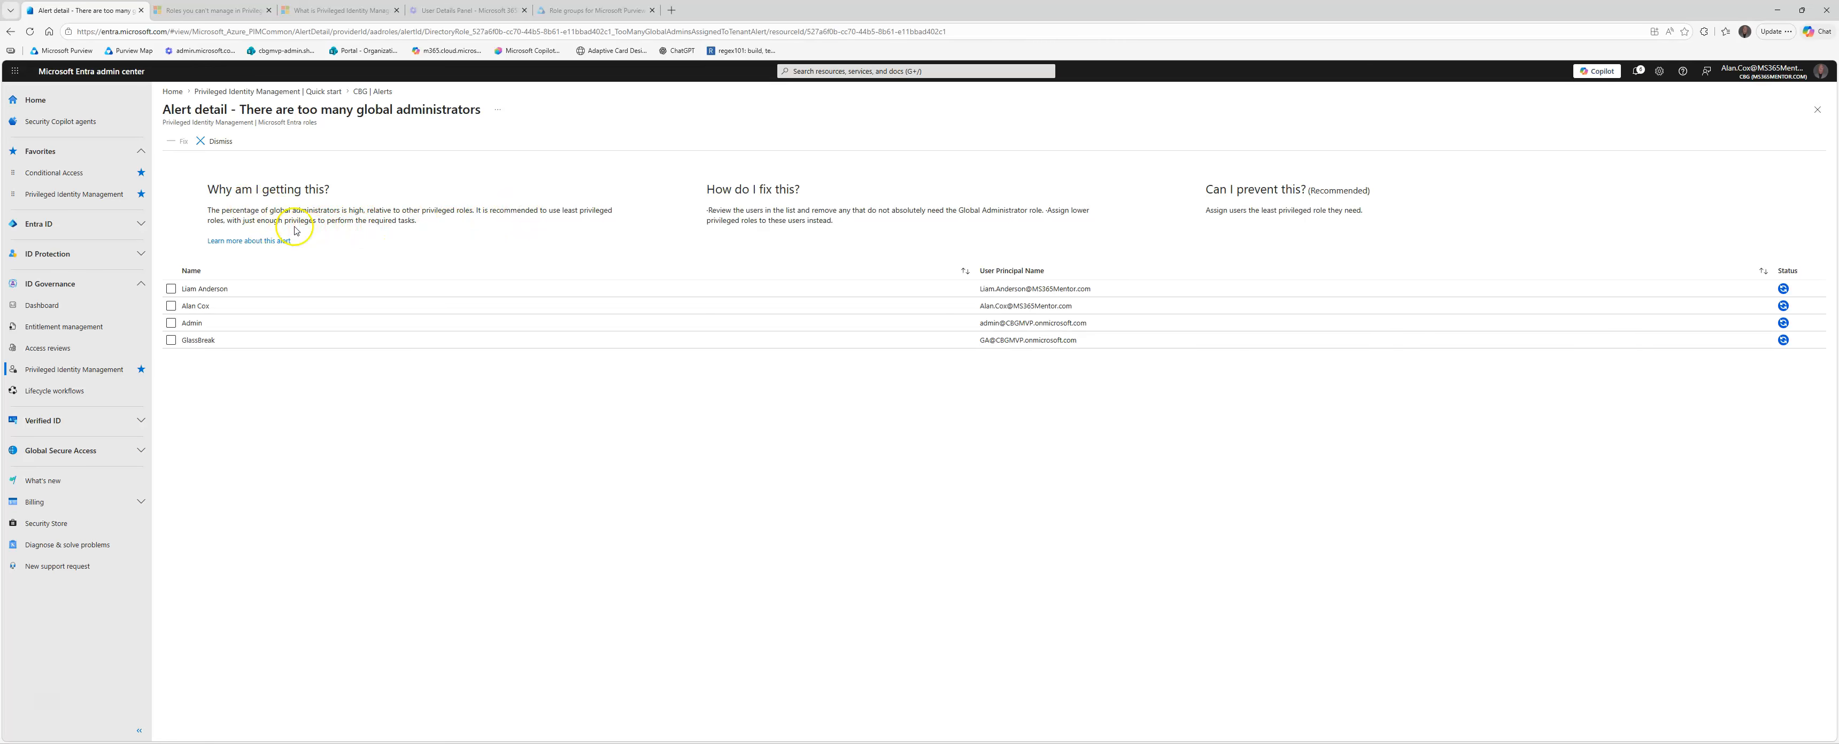
pyautogui.moveTo(474, 213); pyautogui.dragTo(624, 223)
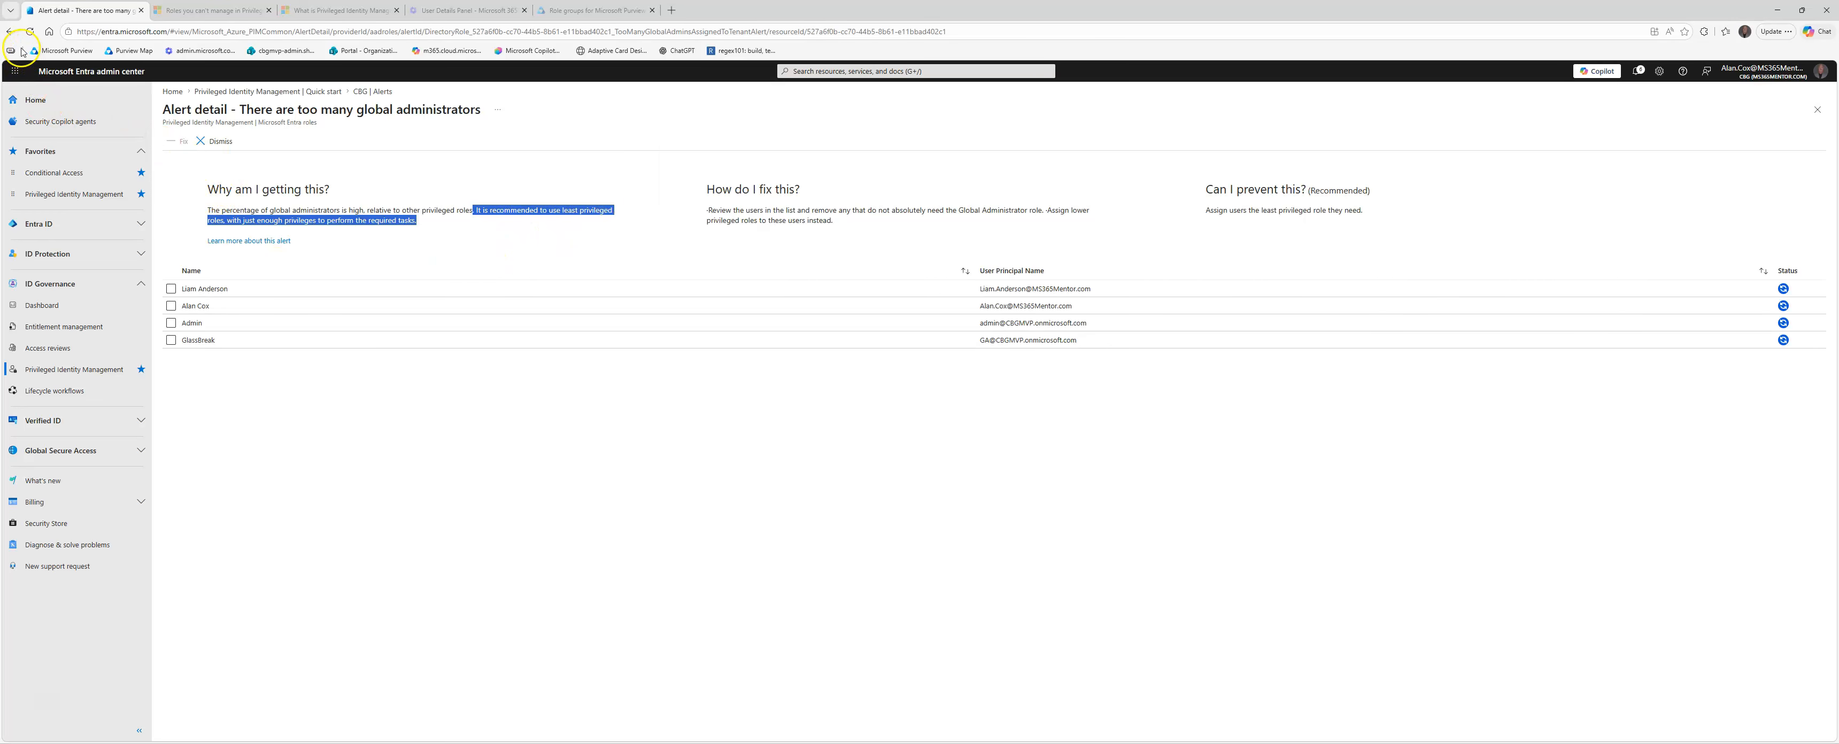
pyautogui.click(9, 32)
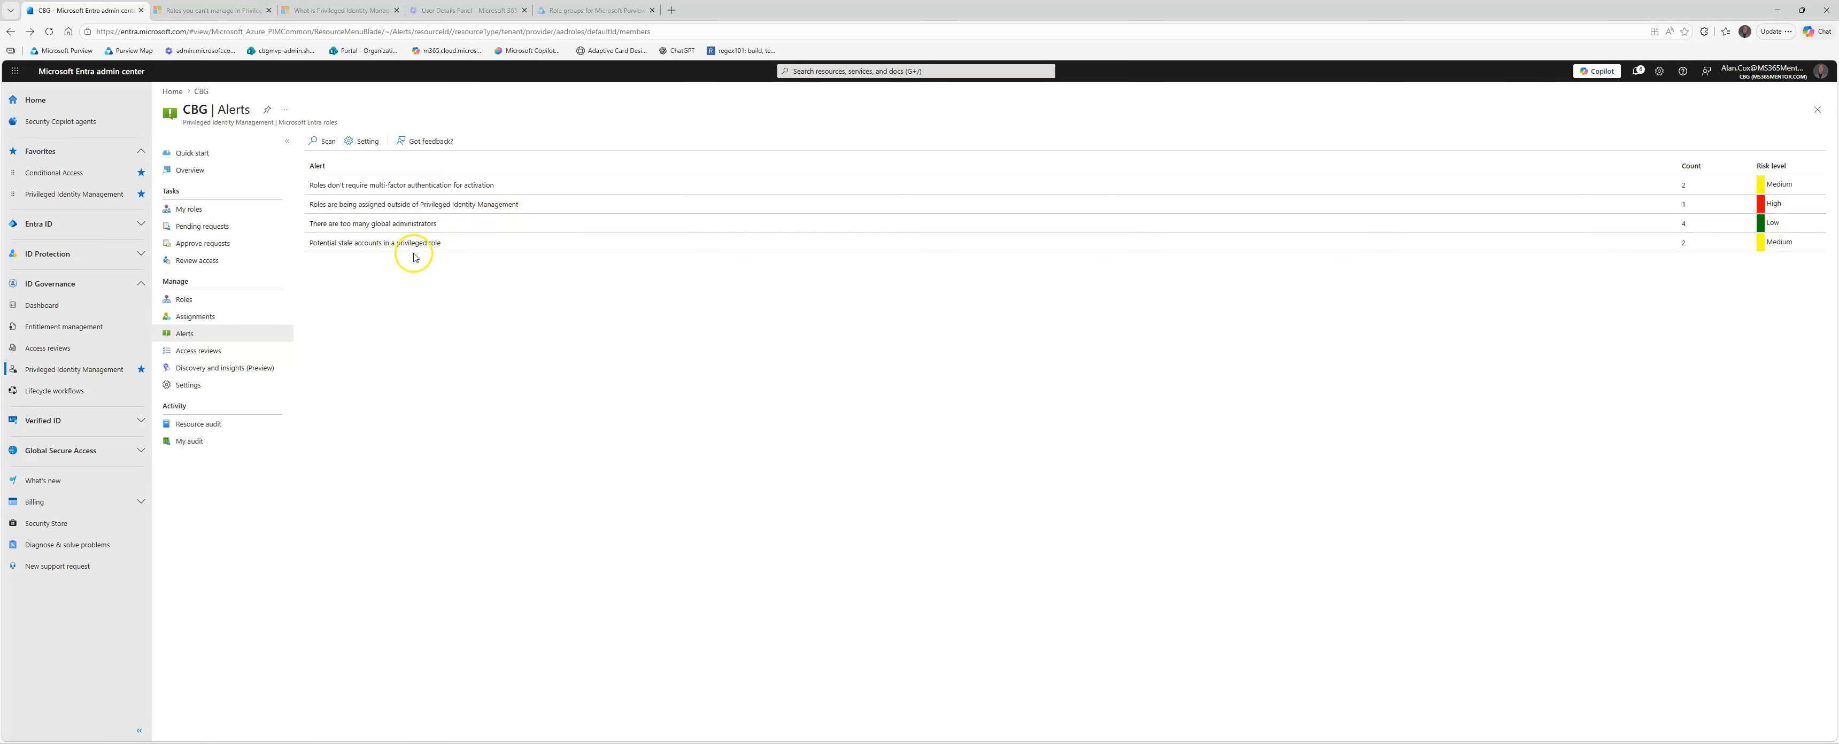
pyautogui.click(1674, 242)
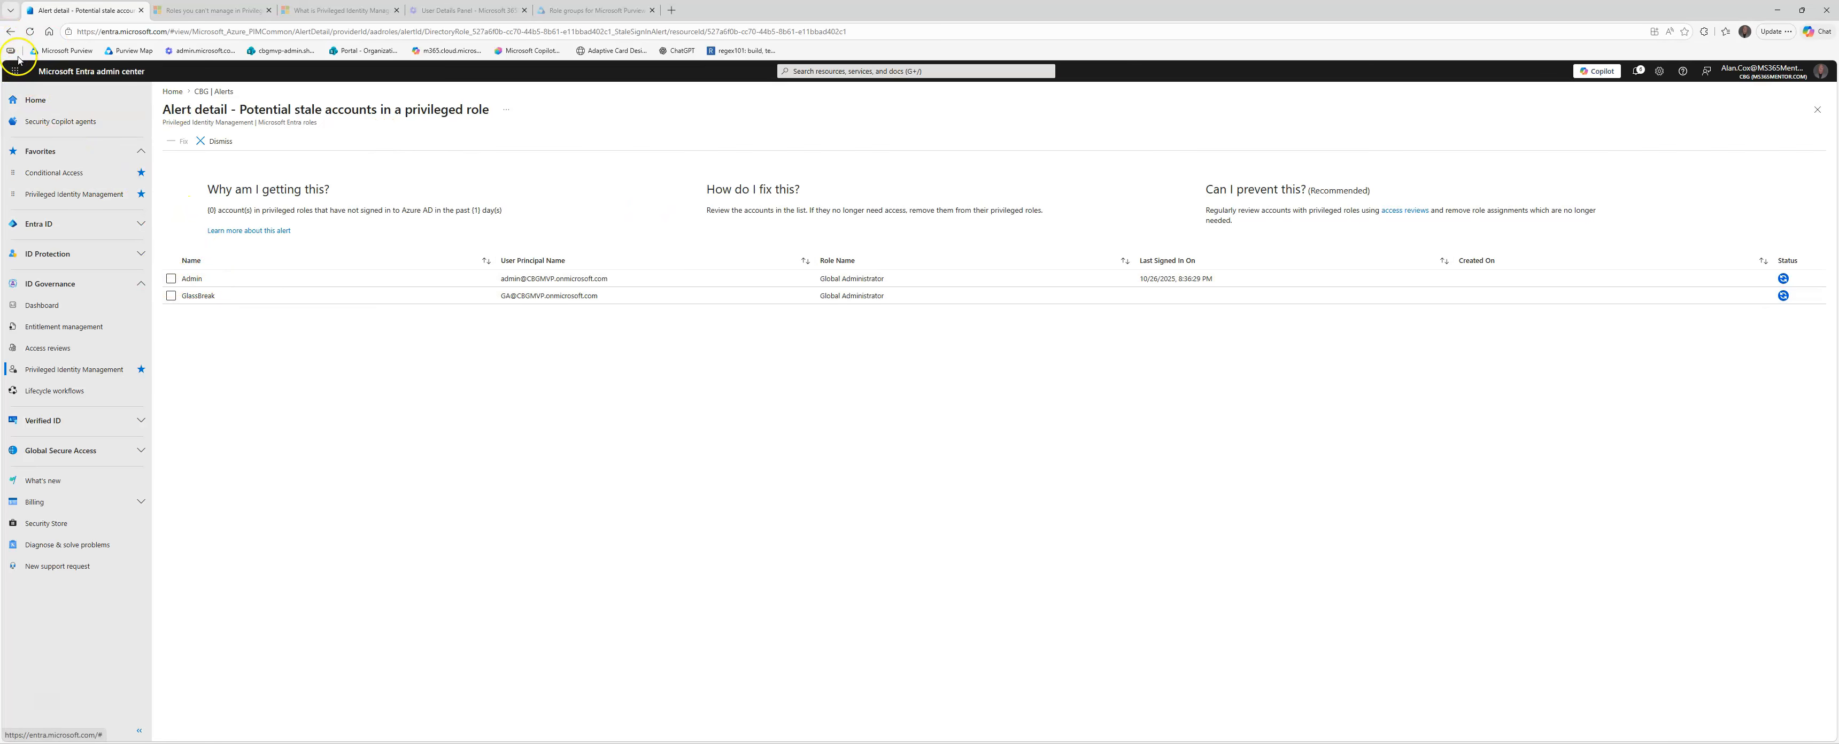
pyautogui.click(10, 32)
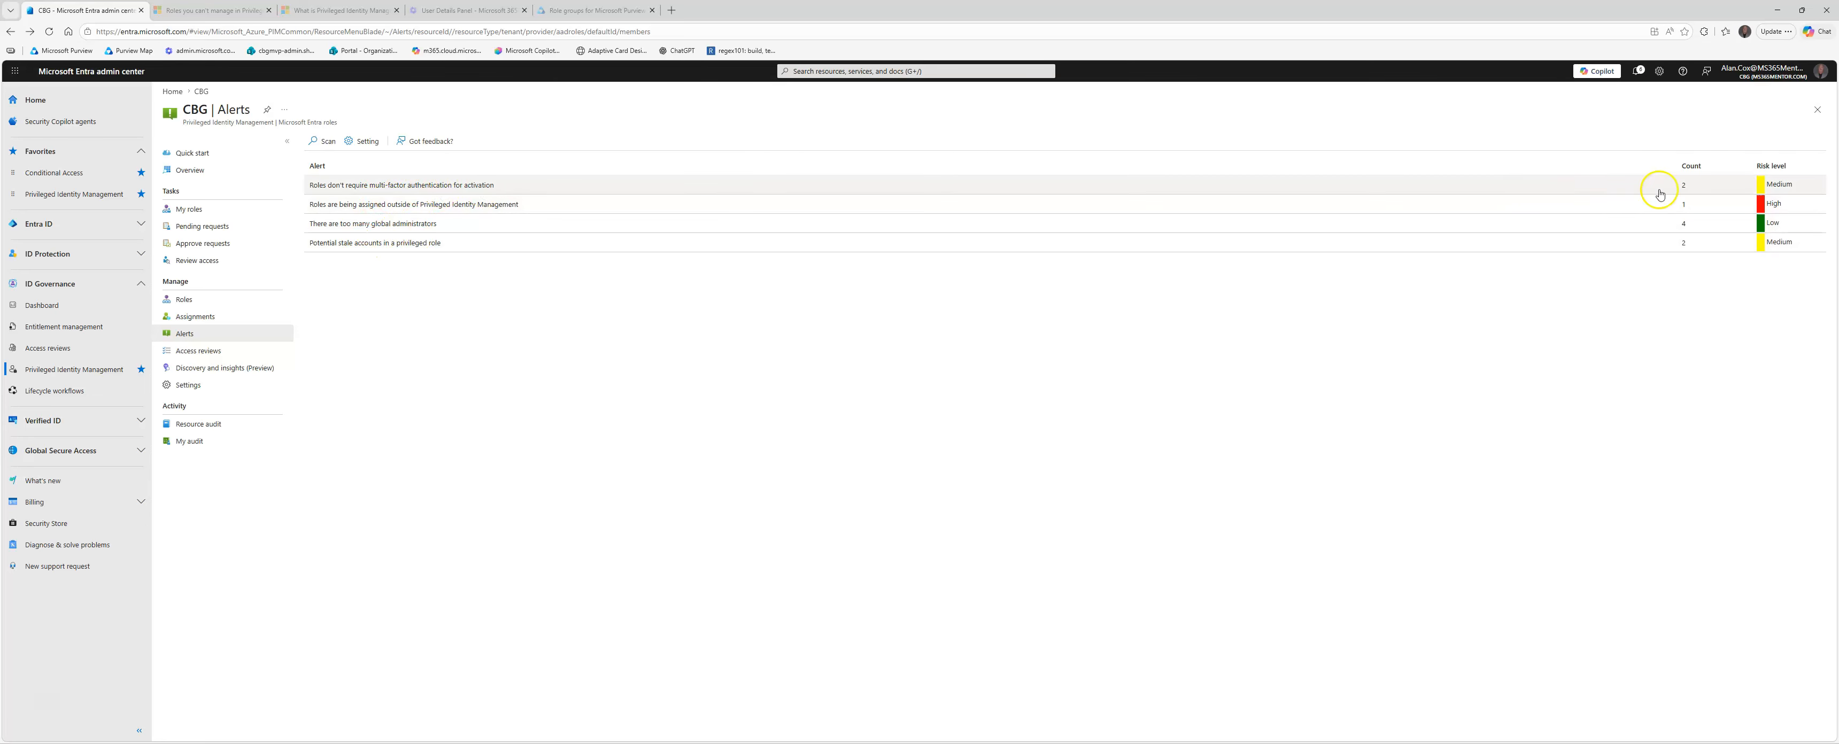
# Step: Open the alert settings and inspect the options for the alert on roles that don't require multi-factor authentication for activation
pyautogui.click(364, 141)
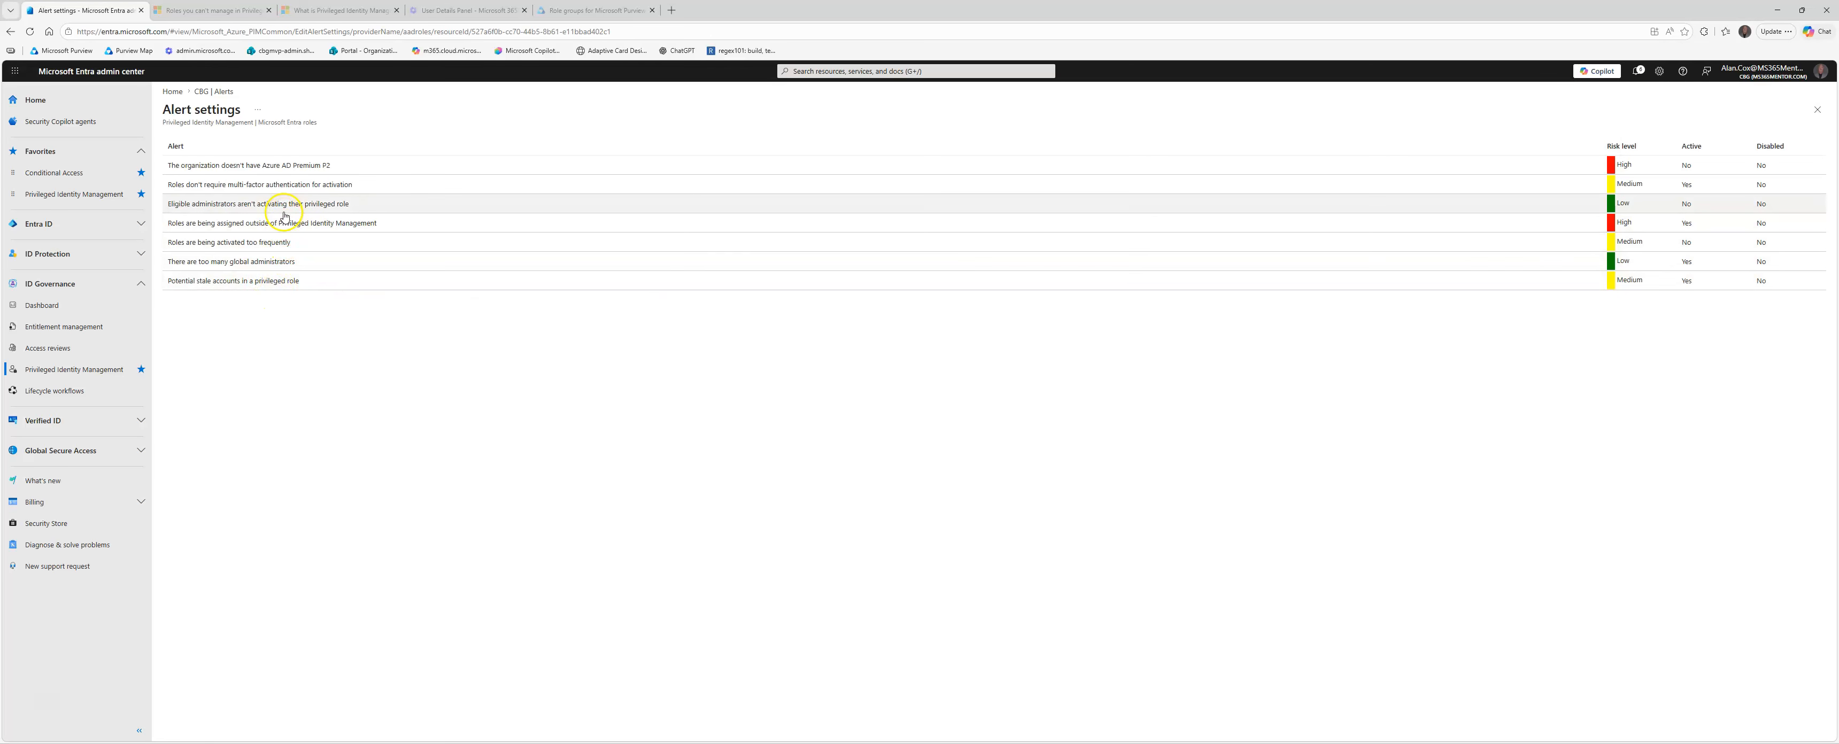
pyautogui.moveTo(282, 165); pyautogui.dragTo(286, 165)
pyautogui.click(265, 187)
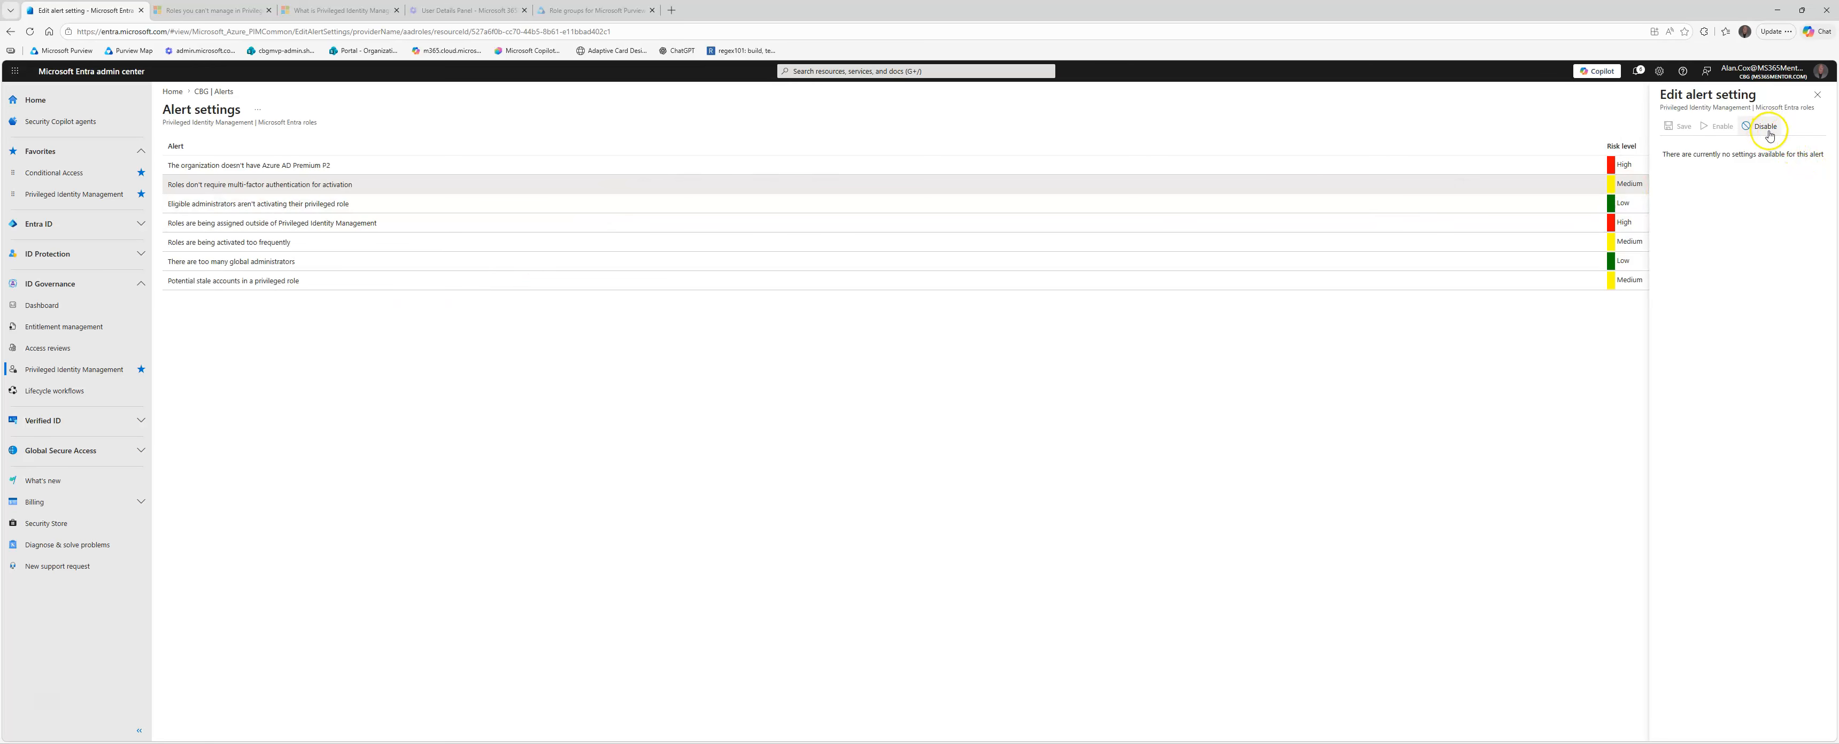
pyautogui.click(1817, 95)
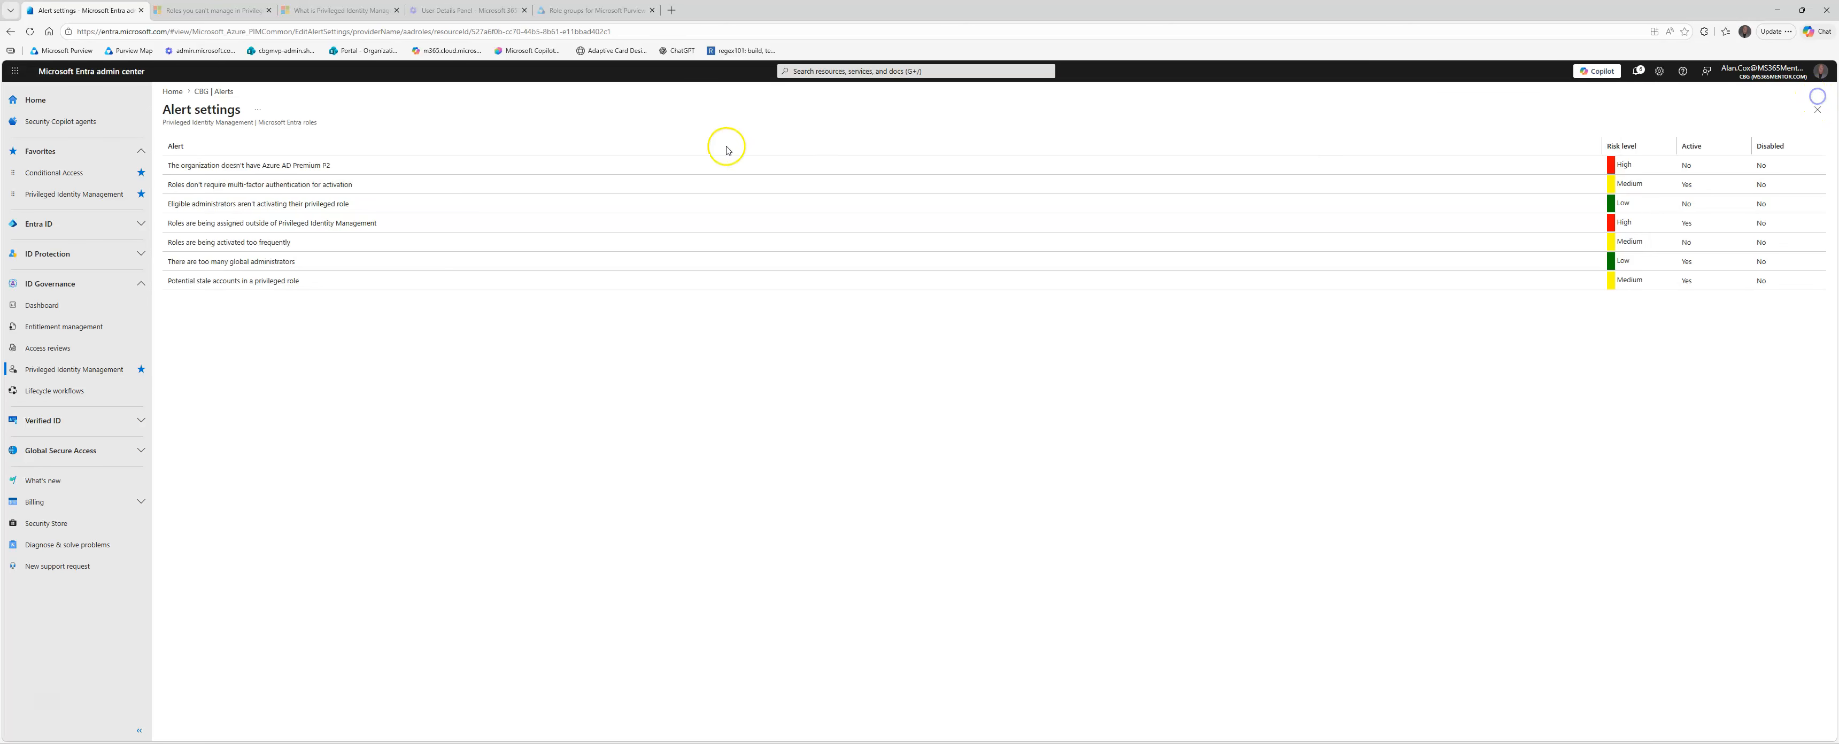
# Step: Inspect the alert settings for eligible administrators not activating their privileged role and for roles assigned outside Privileged Identity Management
pyautogui.click(314, 207)
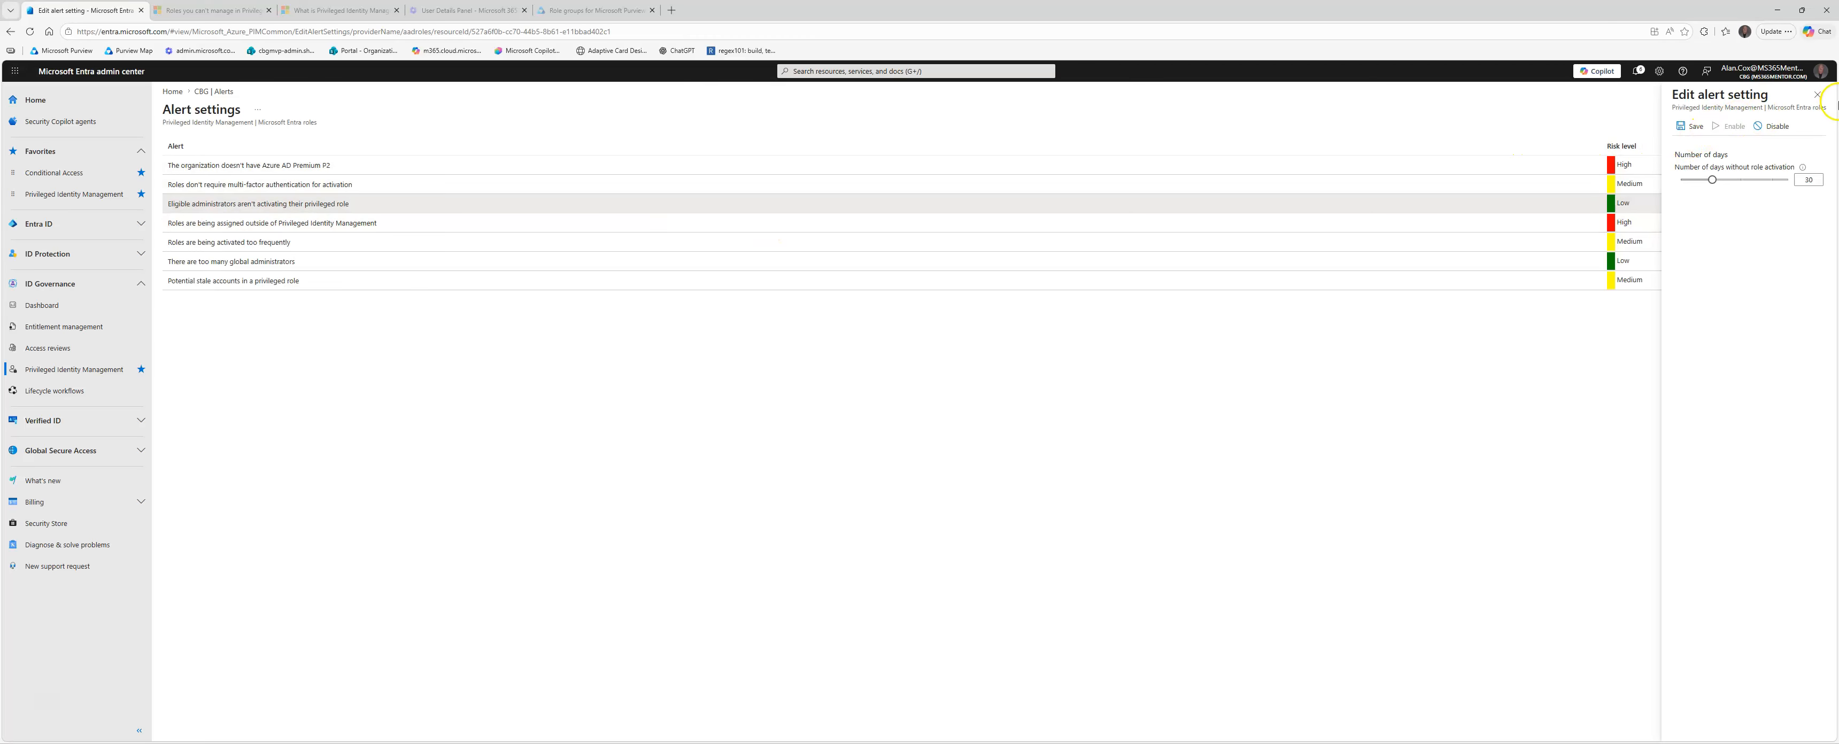
pyautogui.click(1817, 94)
pyautogui.click(371, 220)
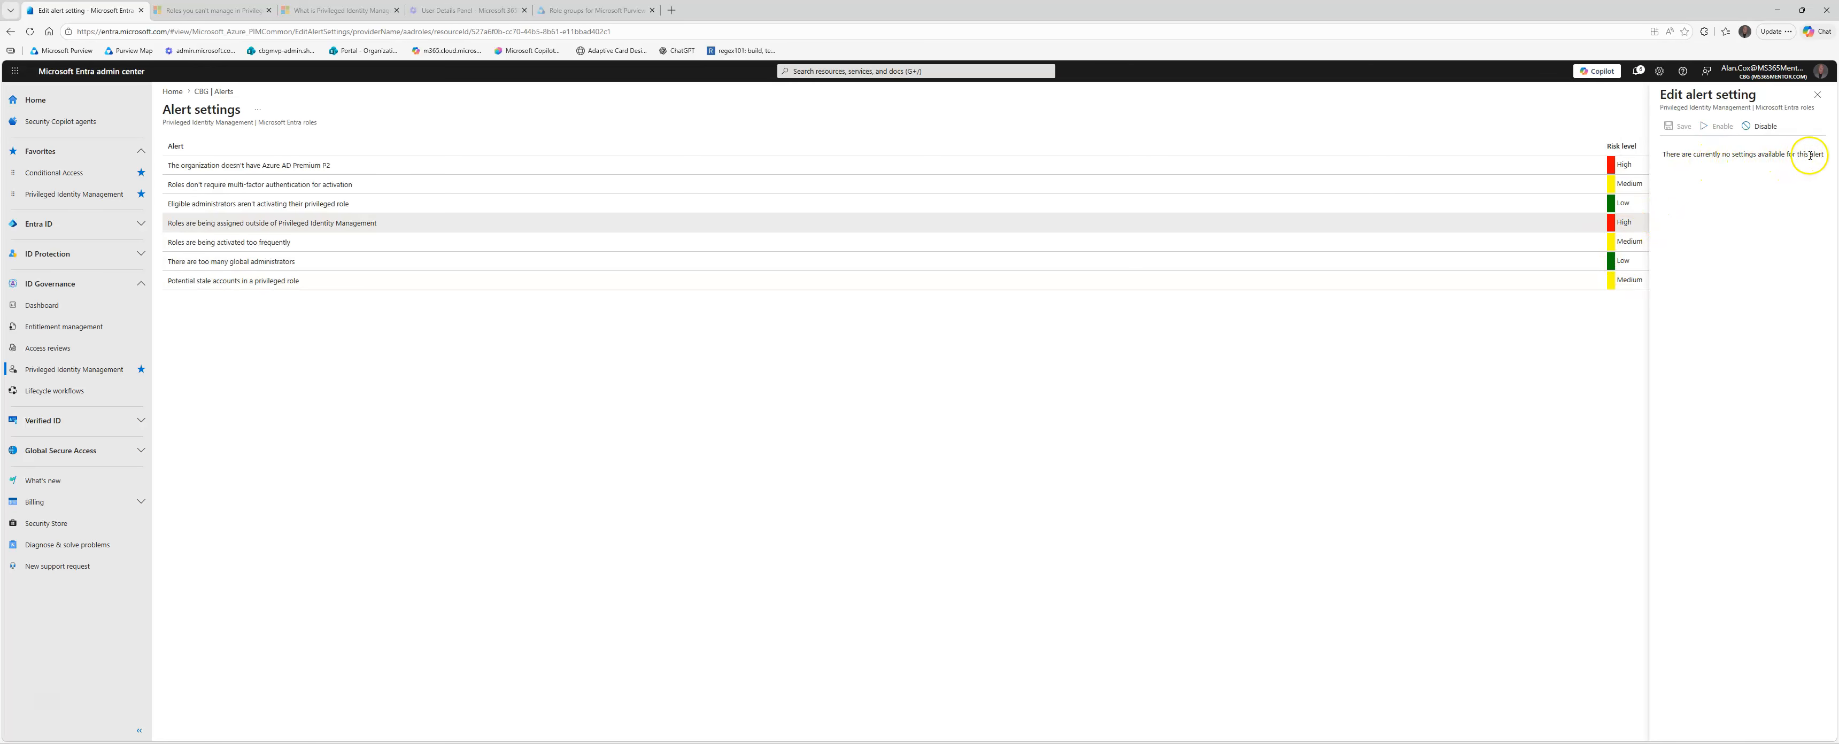
pyautogui.click(1824, 100)
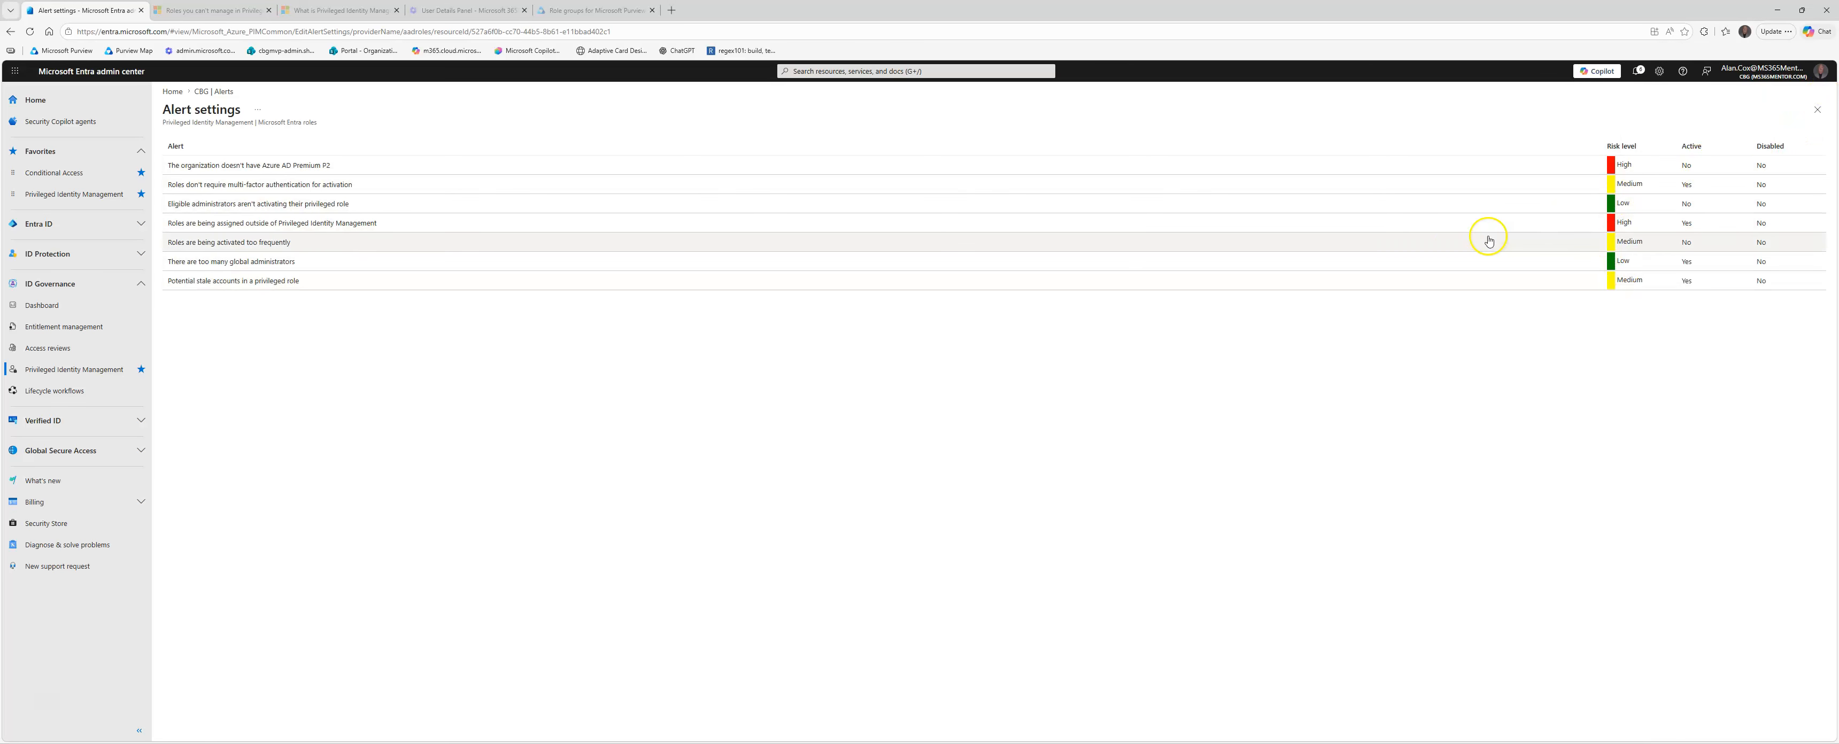
# Step: Inspect the alert settings for roles being activated too frequently and for too many global administrators
pyautogui.click(1390, 248)
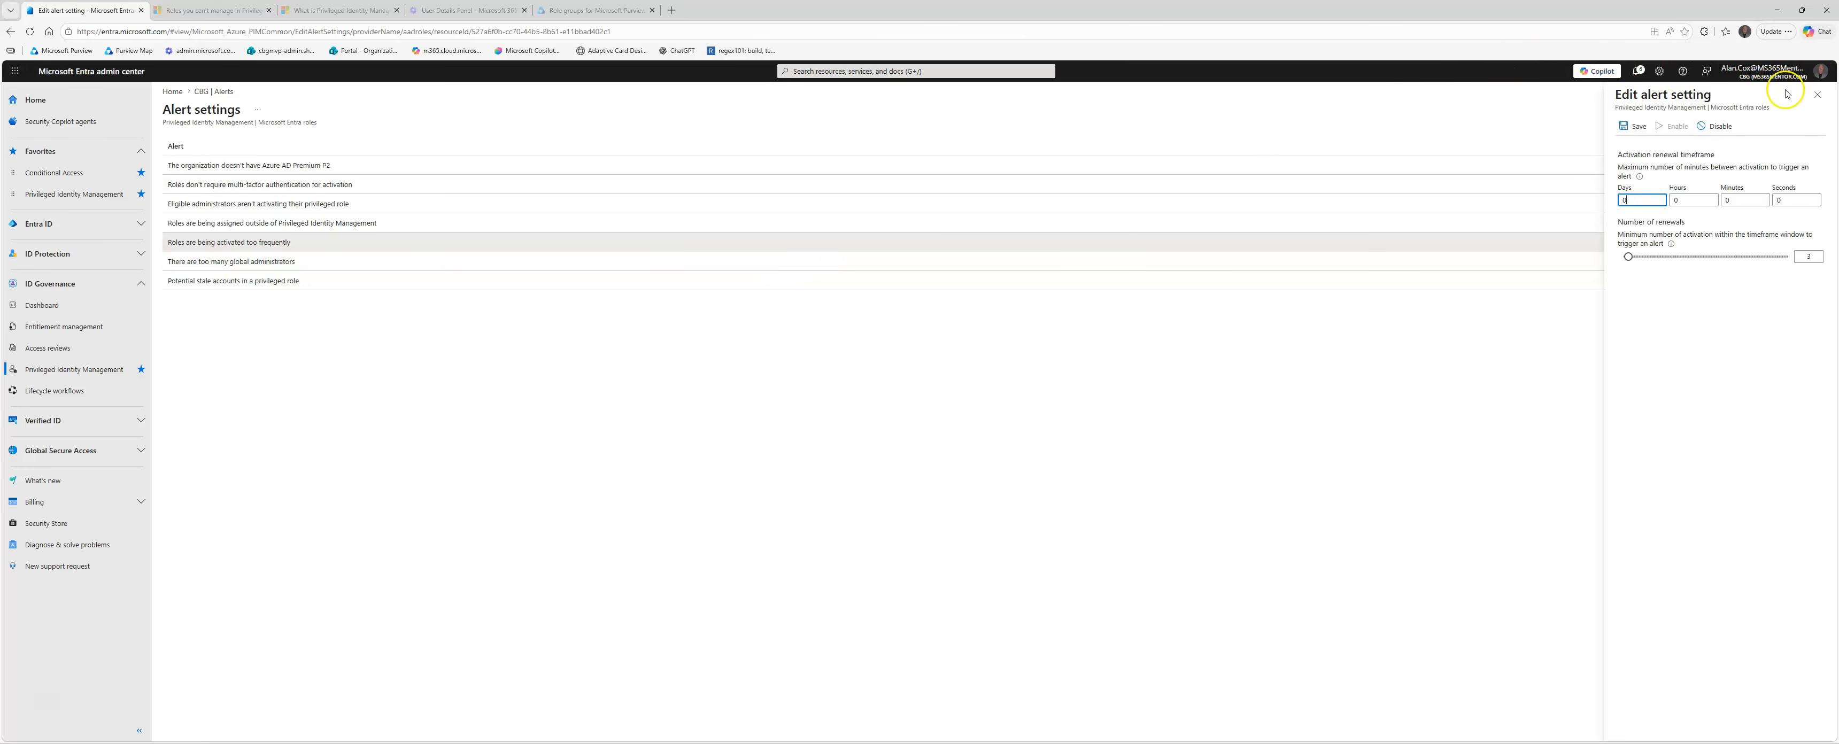
pyautogui.click(1815, 95)
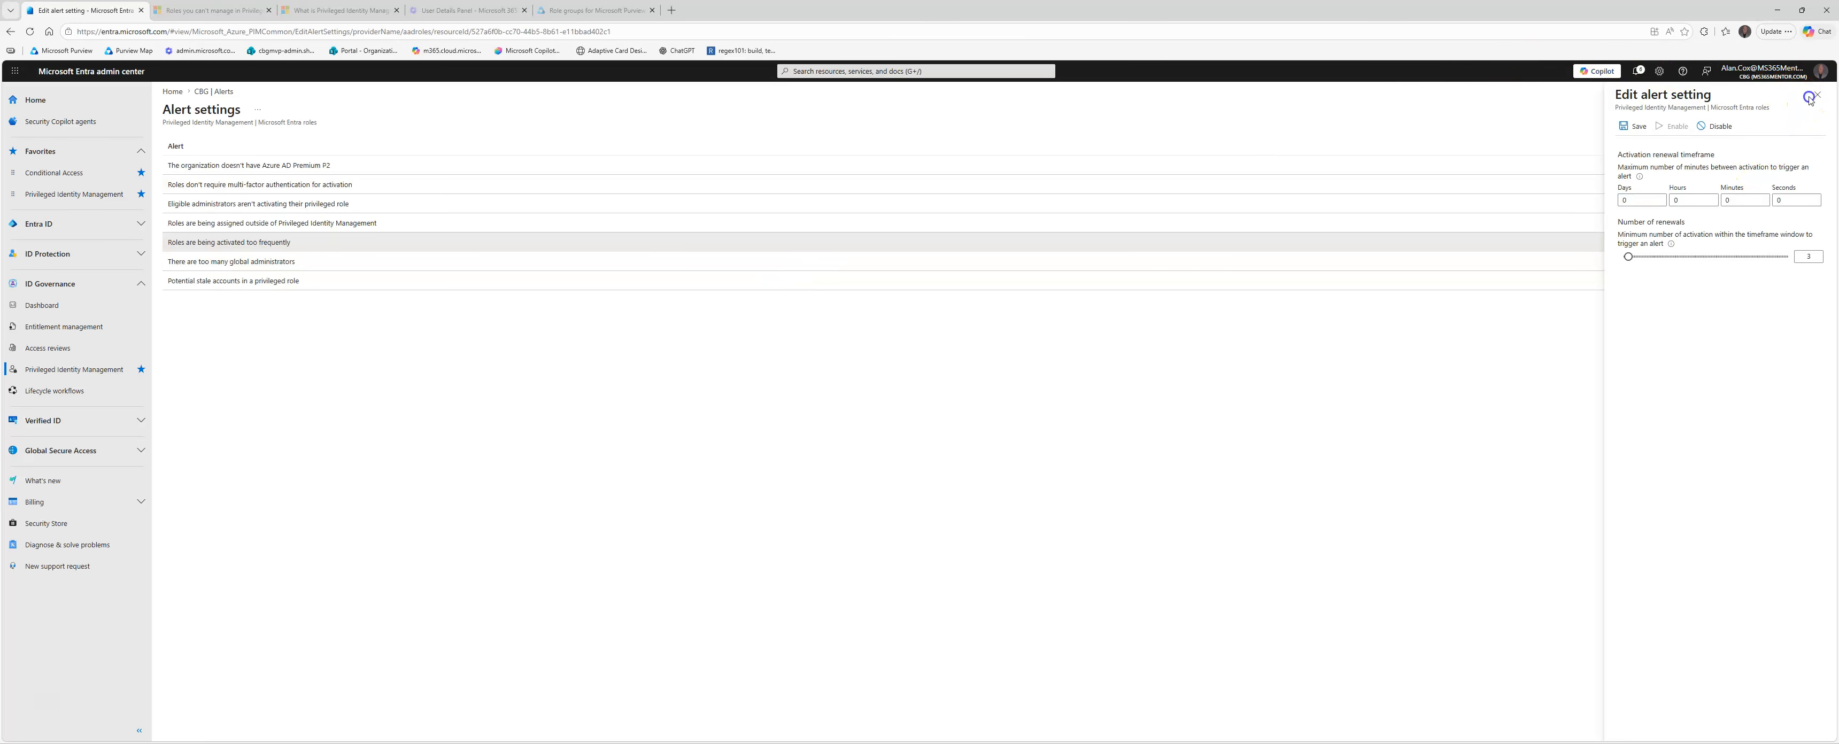
pyautogui.click(390, 262)
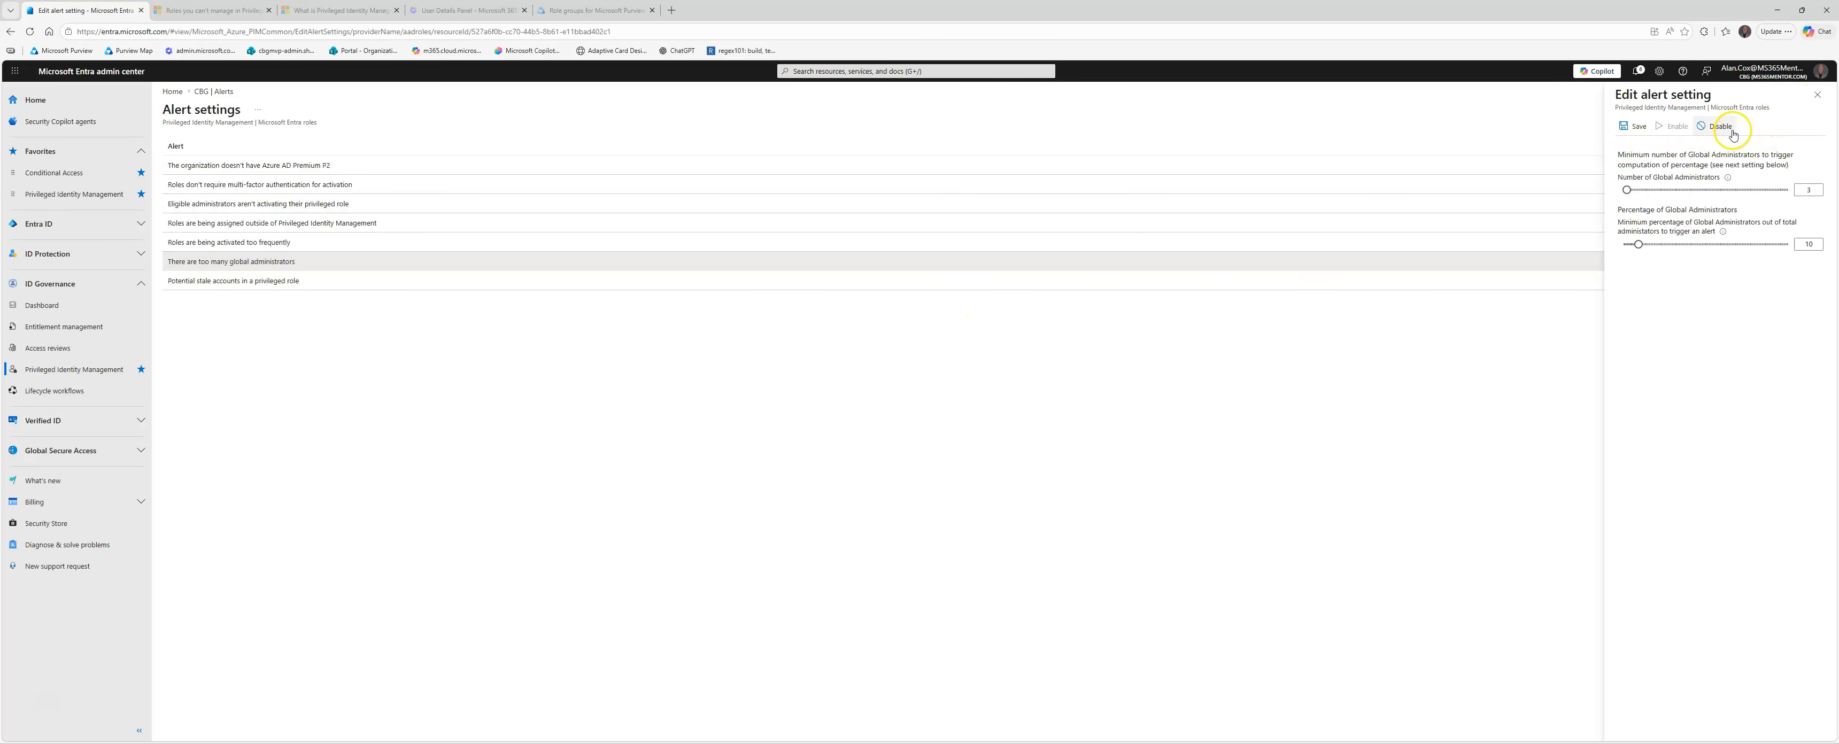
pyautogui.click(1817, 95)
# Step: Try adjusting the number of days without signing in for the stale accounts alert, and discard the unsaved edits
pyautogui.click(299, 281)
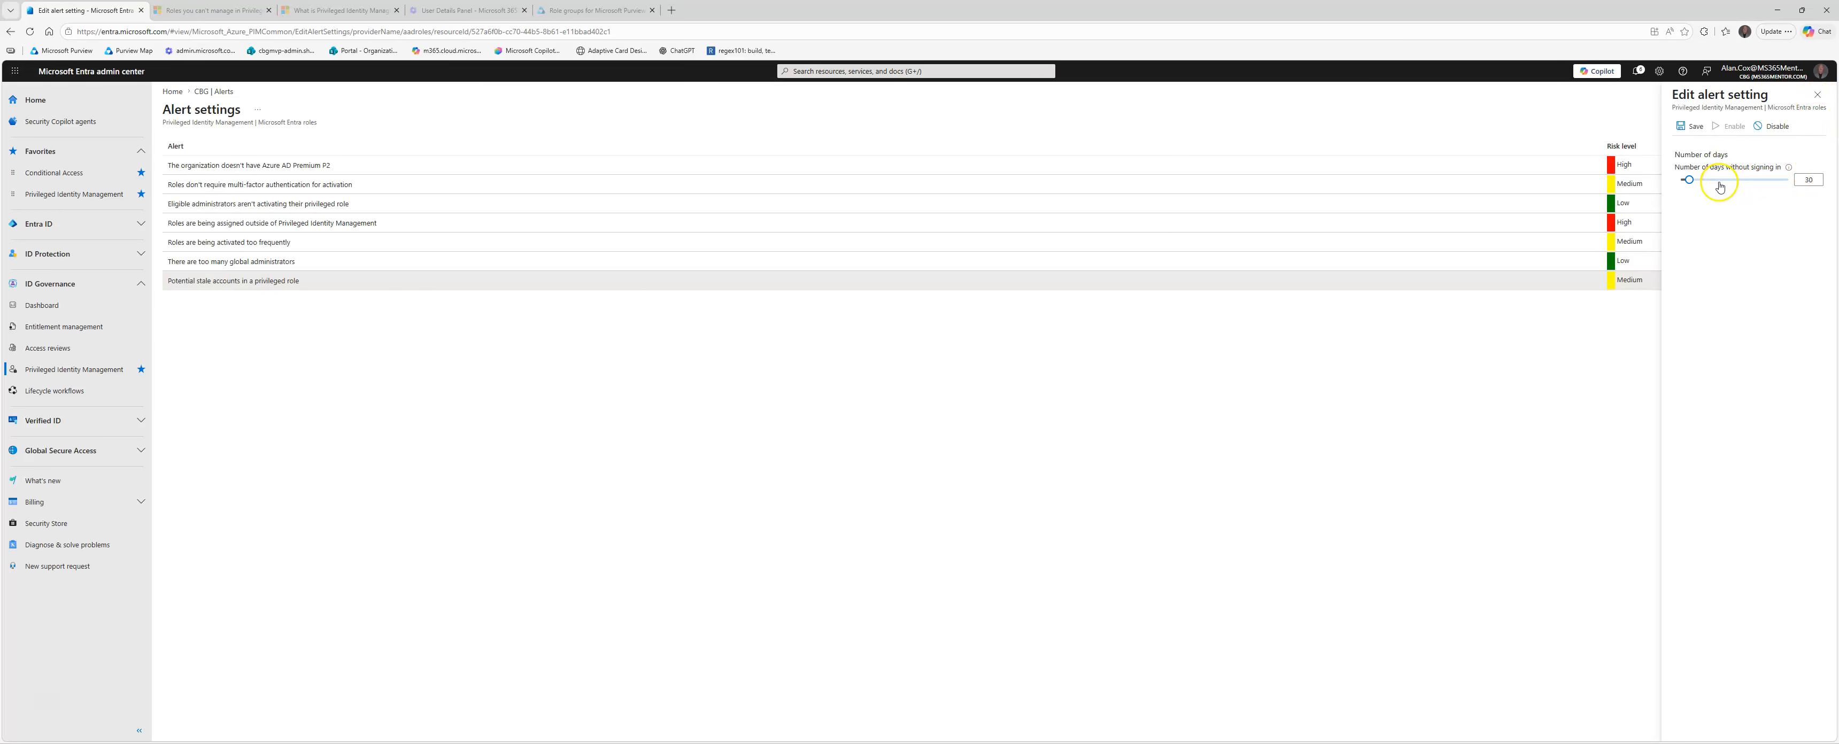
pyautogui.moveTo(1720, 182); pyautogui.dragTo(1674, 185)
pyautogui.click(1808, 178)
pyautogui.click(1824, 100)
pyautogui.click(1813, 97)
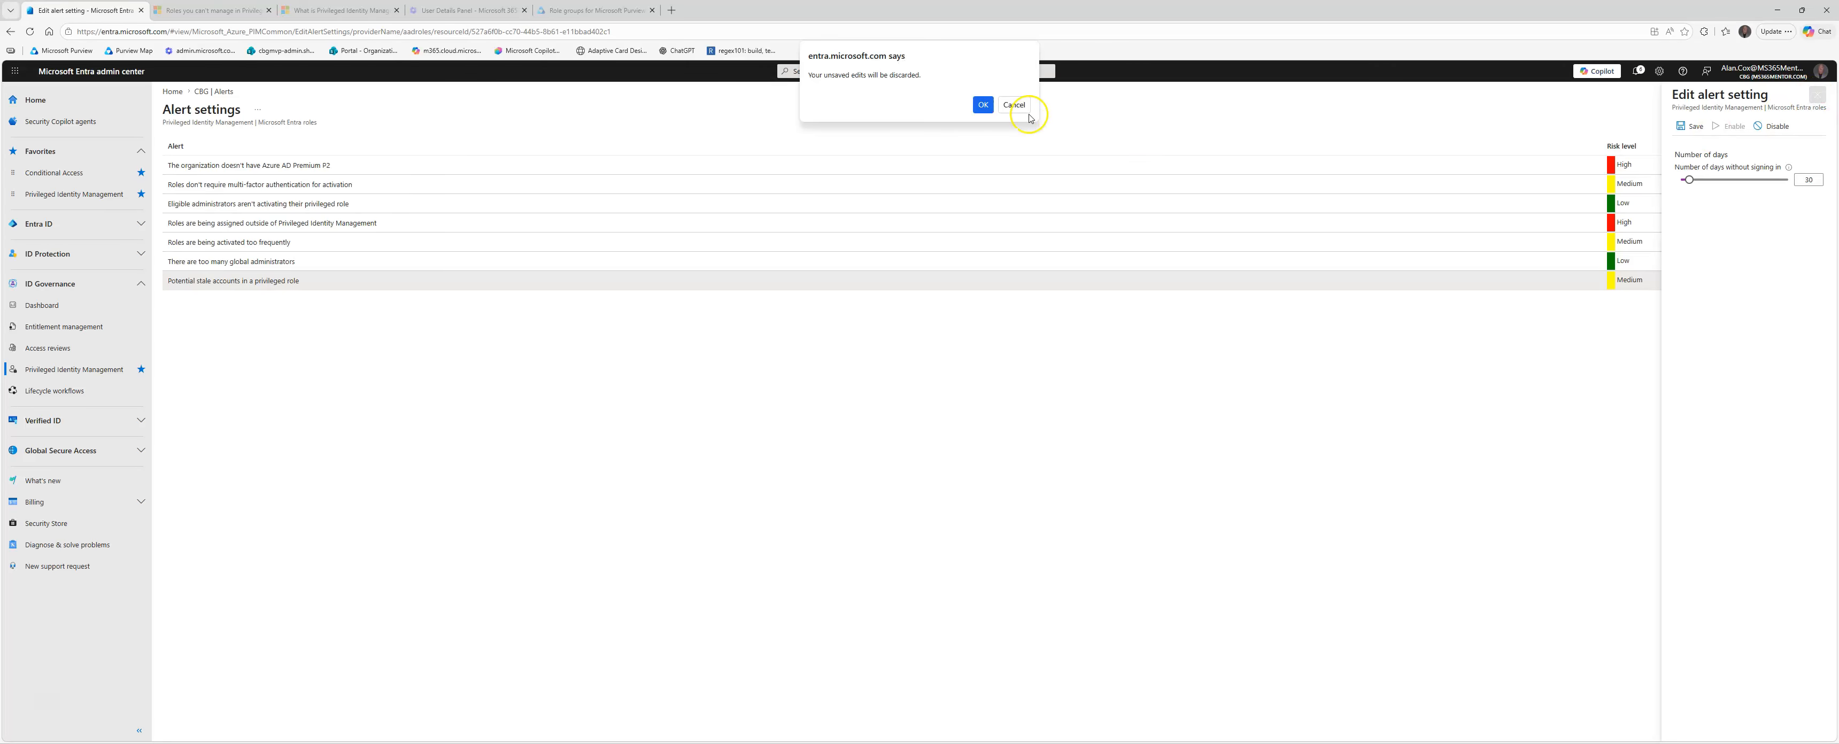
pyautogui.click(976, 105)
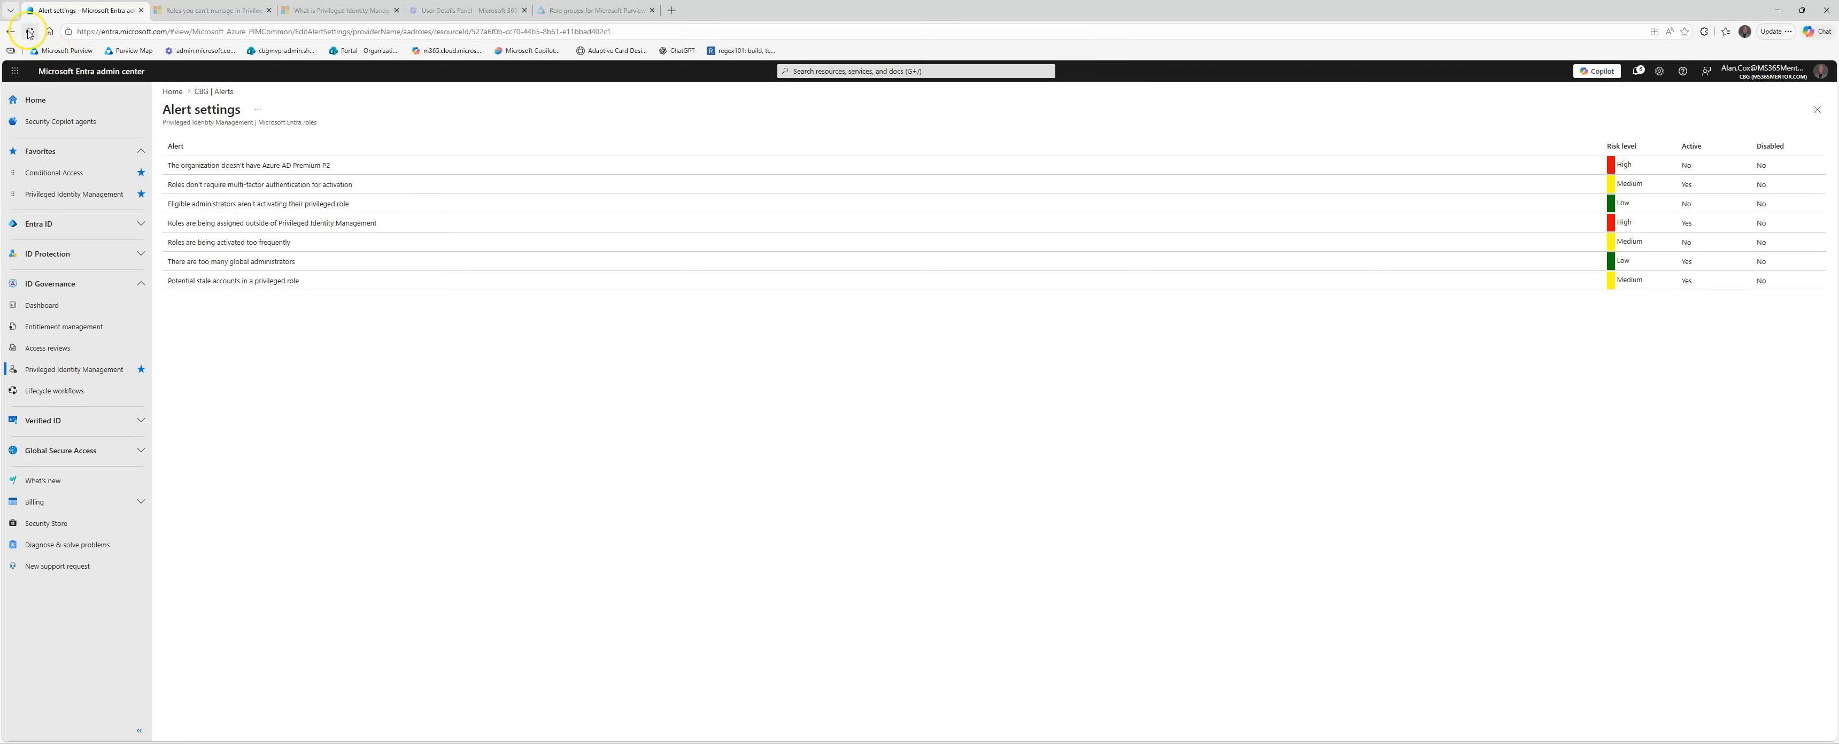
# Step: Open the PIM role settings and sort the role list by Modified, with modified roles first
pyautogui.click(10, 30)
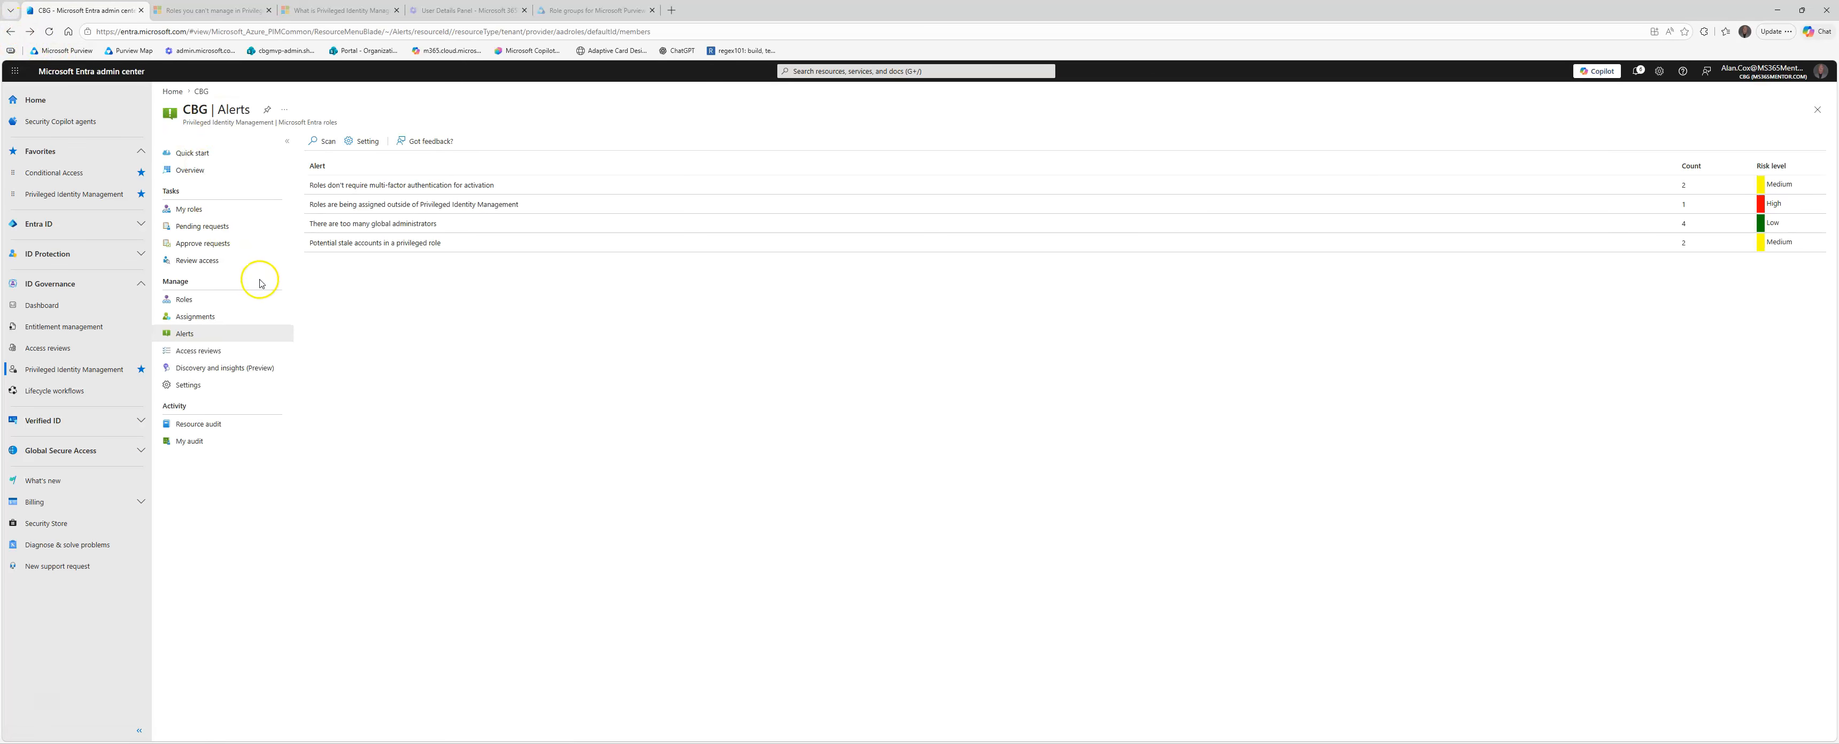
pyautogui.click(188, 387)
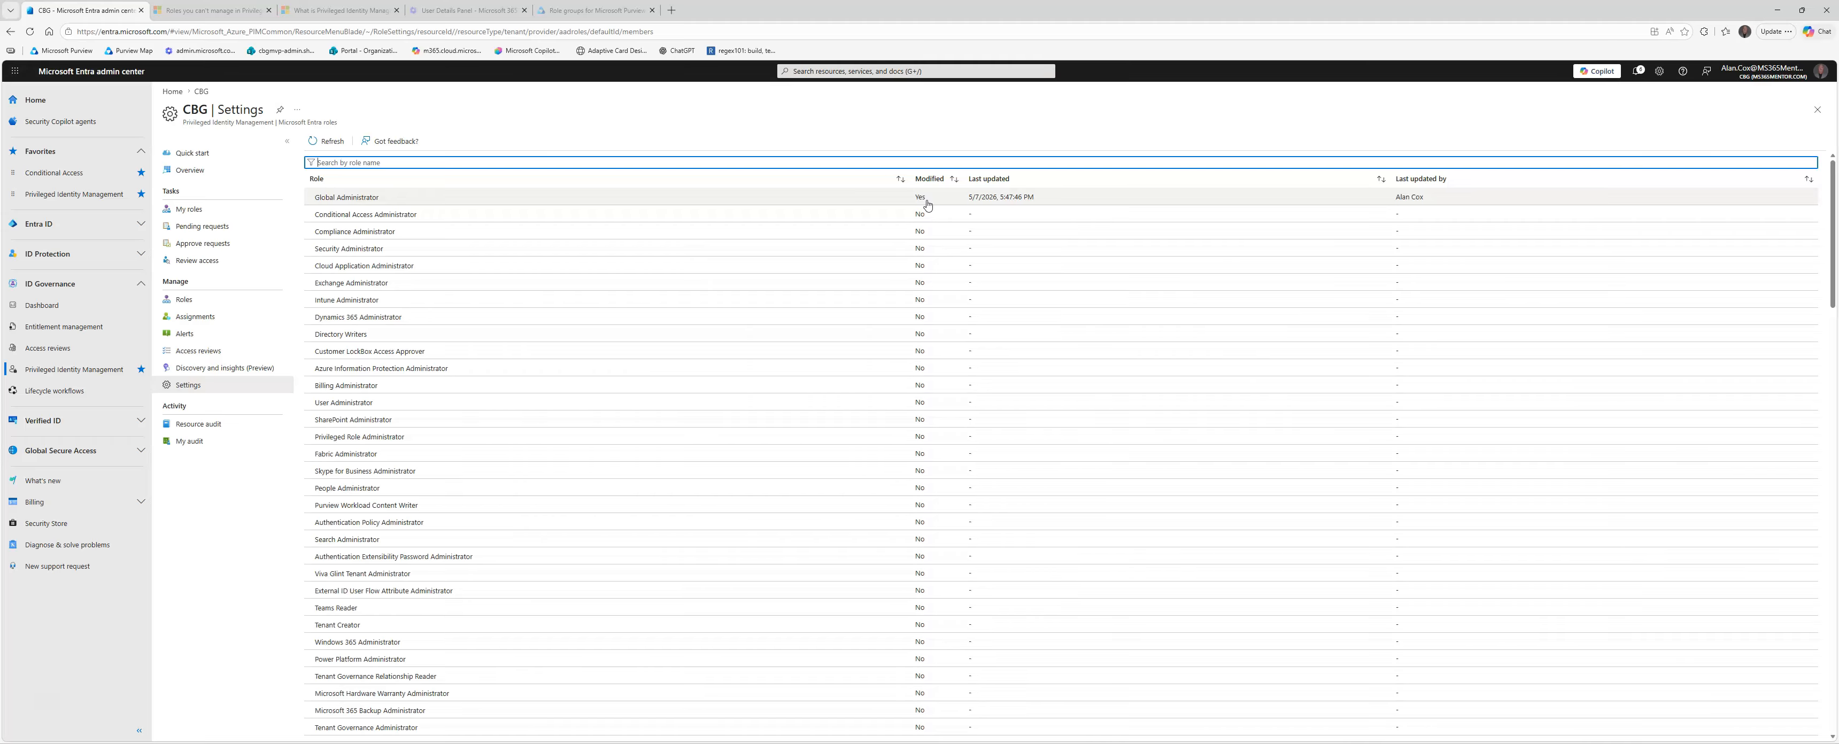
pyautogui.click(954, 179)
pyautogui.click(955, 182)
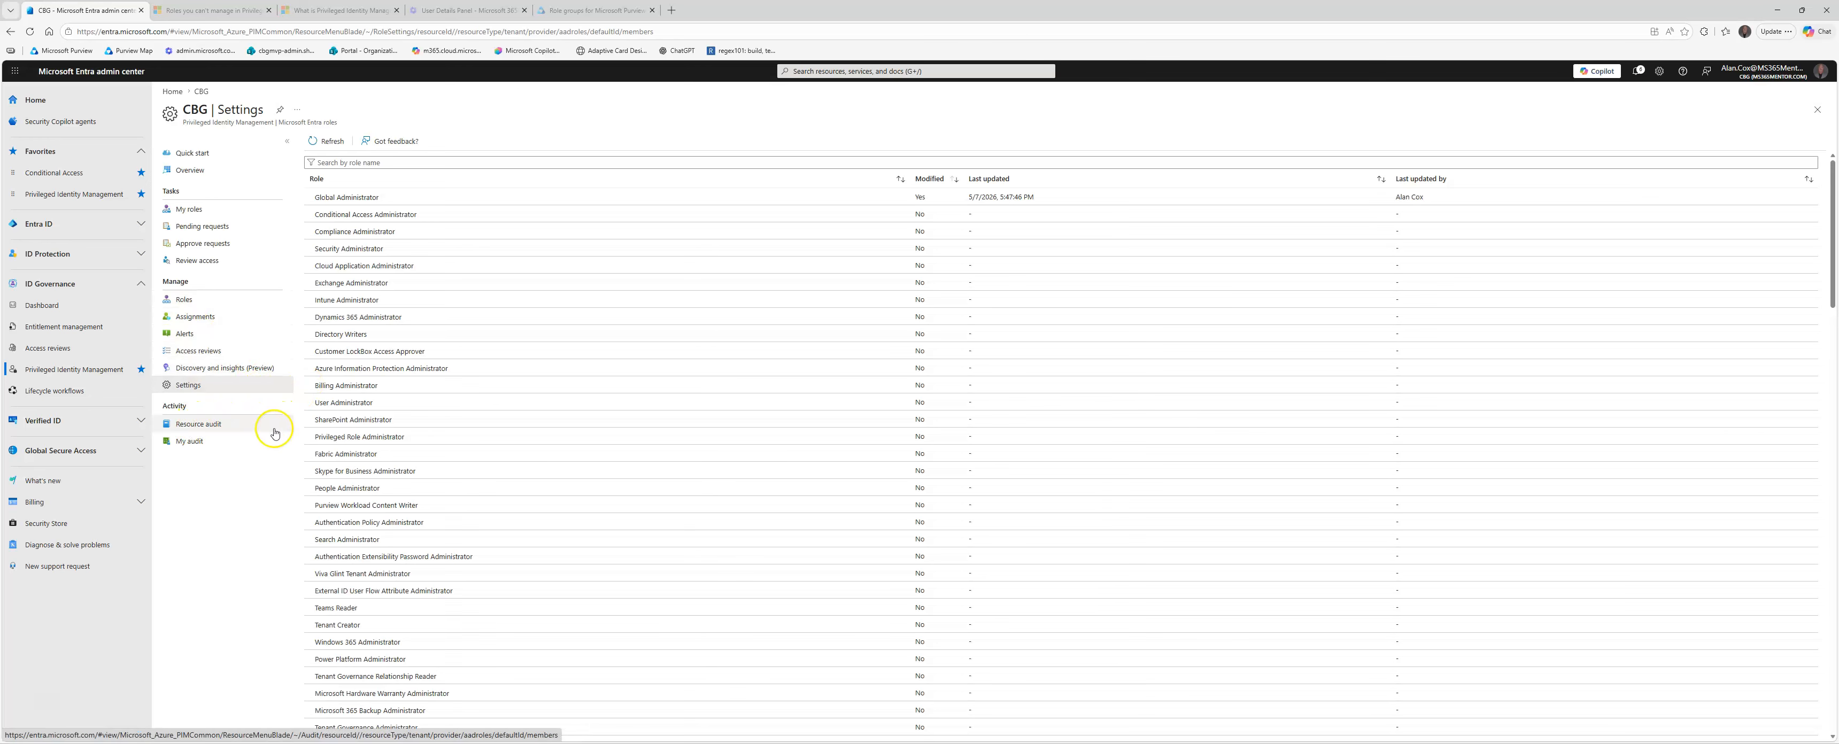
# Step: Show the resource audit for the last week and inspect the details of the completed permanent eligible member assignment
pyautogui.click(215, 431)
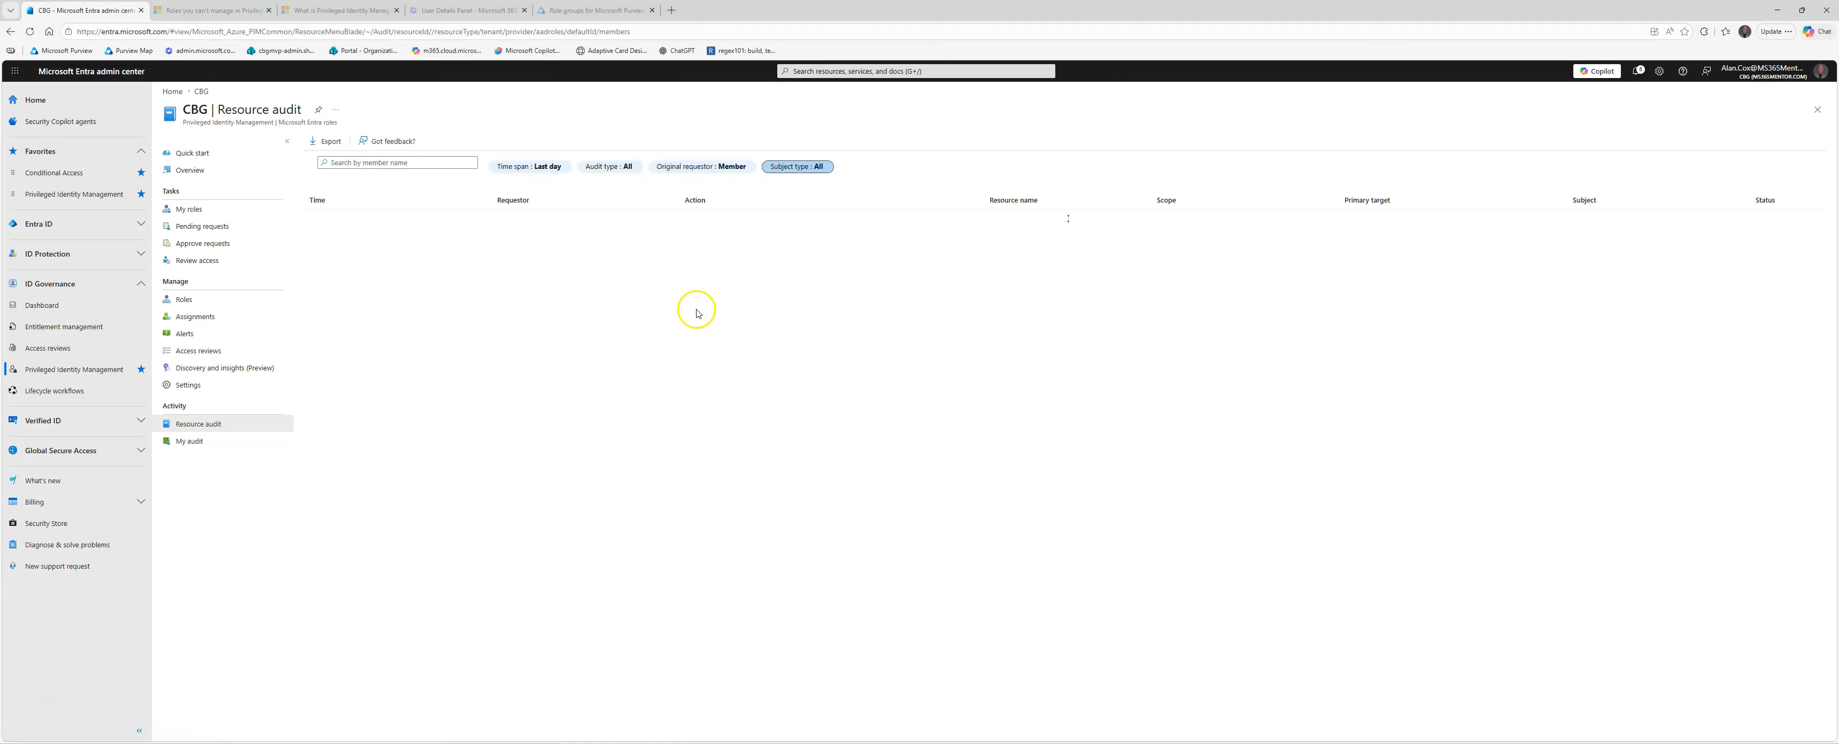
pyautogui.click(569, 170)
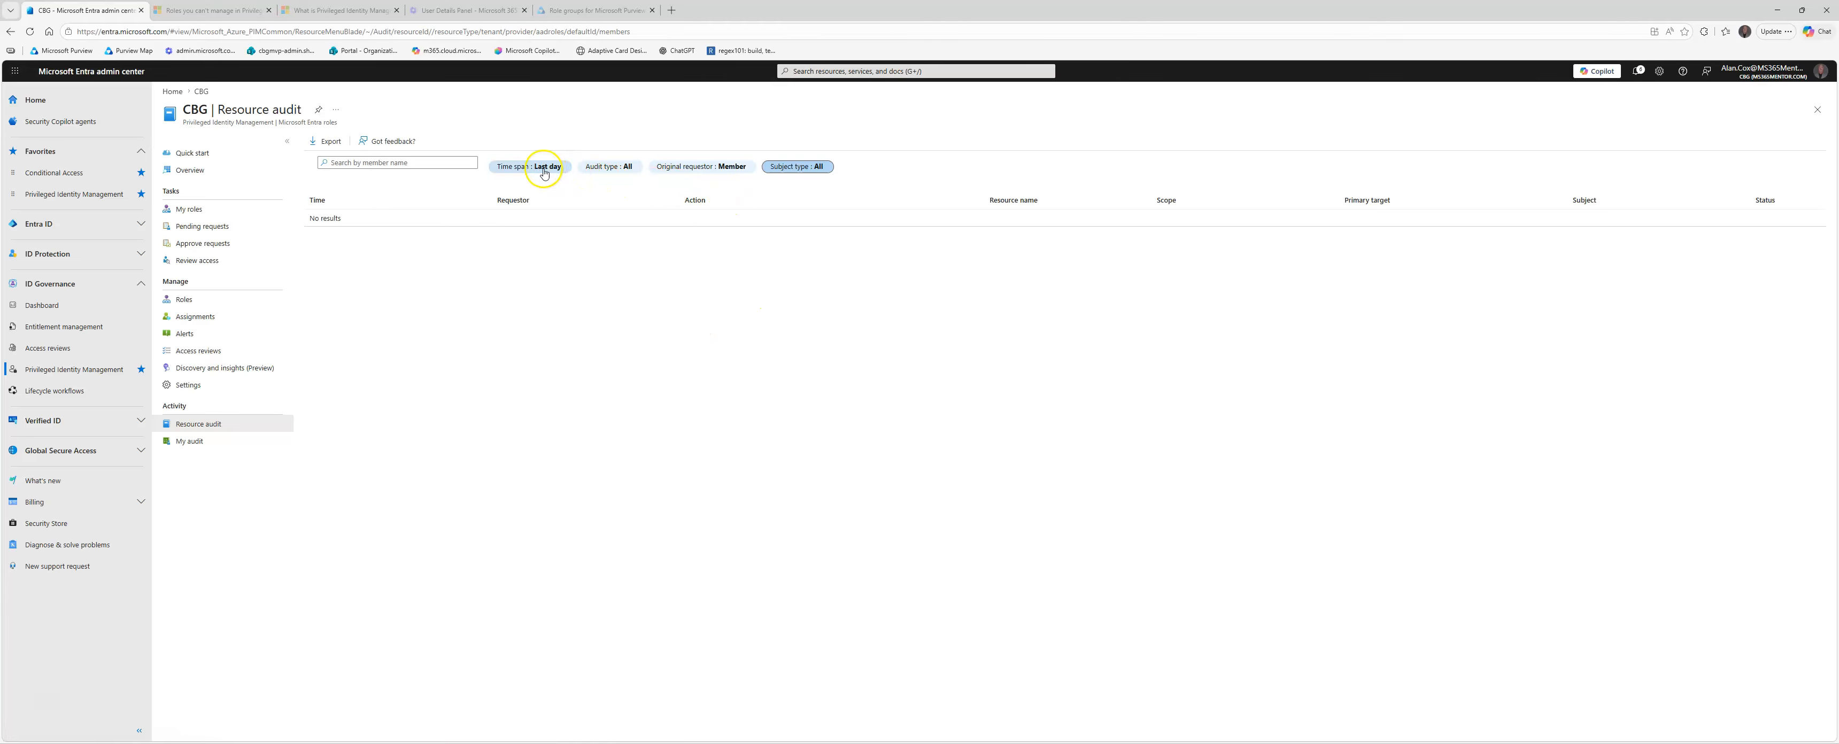
pyautogui.click(551, 200)
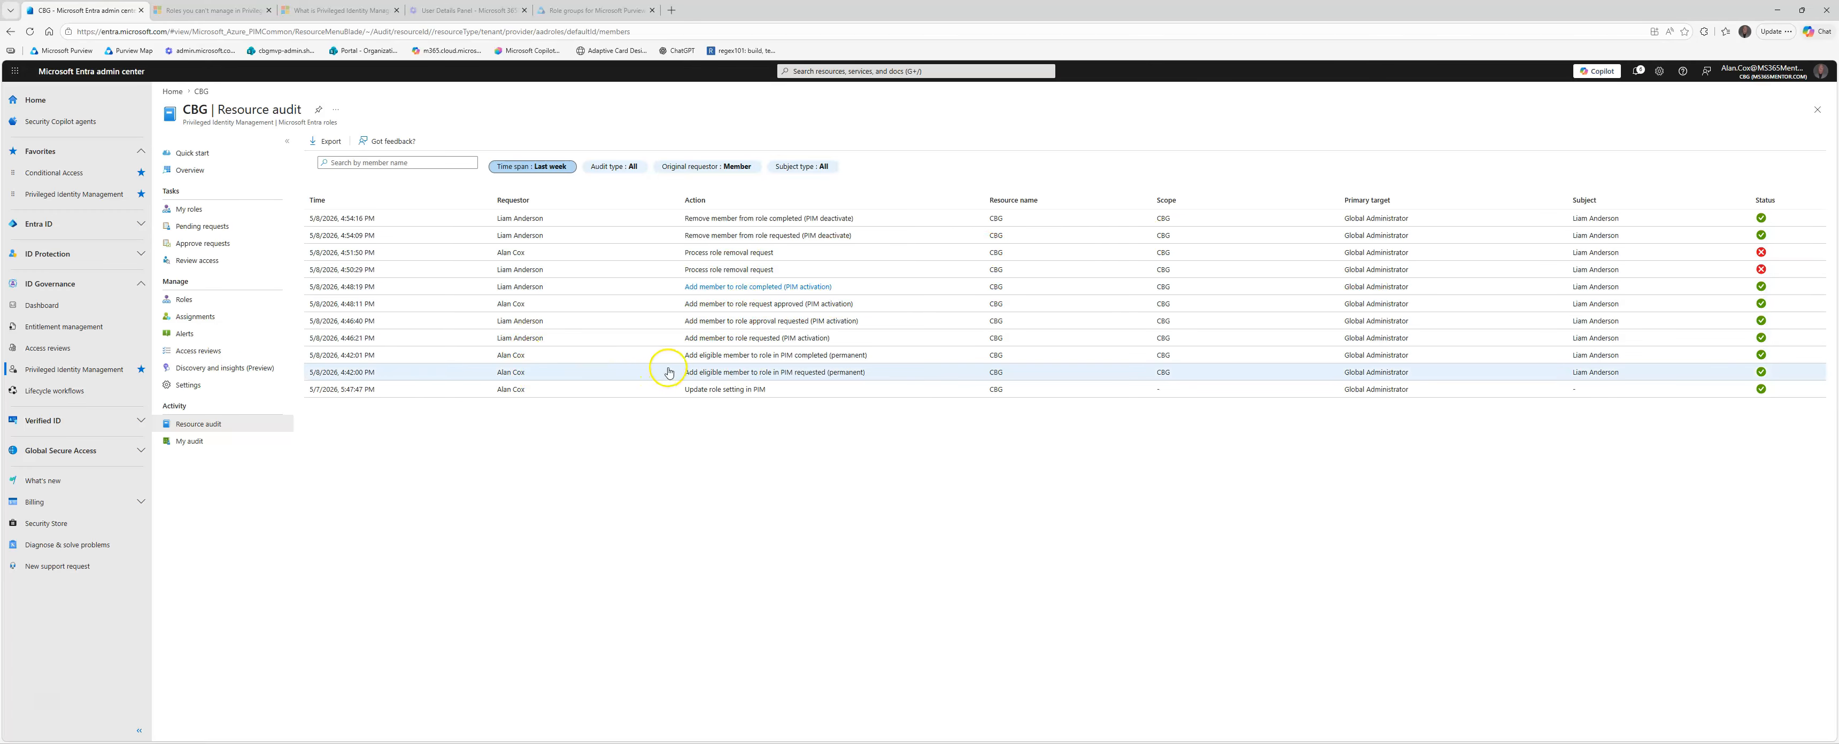
pyautogui.click(704, 358)
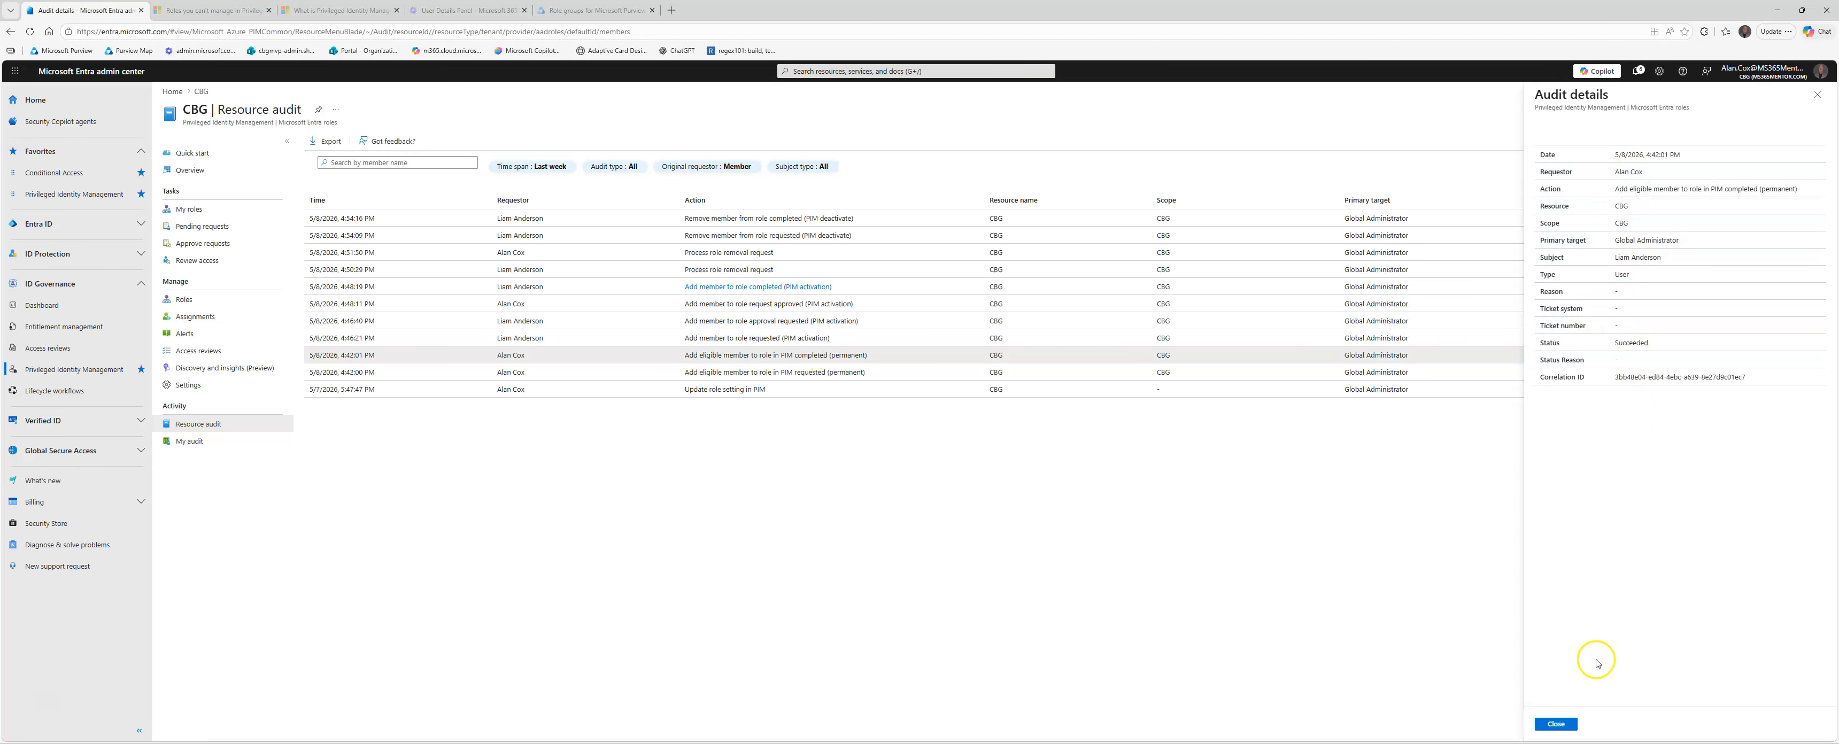
pyautogui.click(1814, 86)
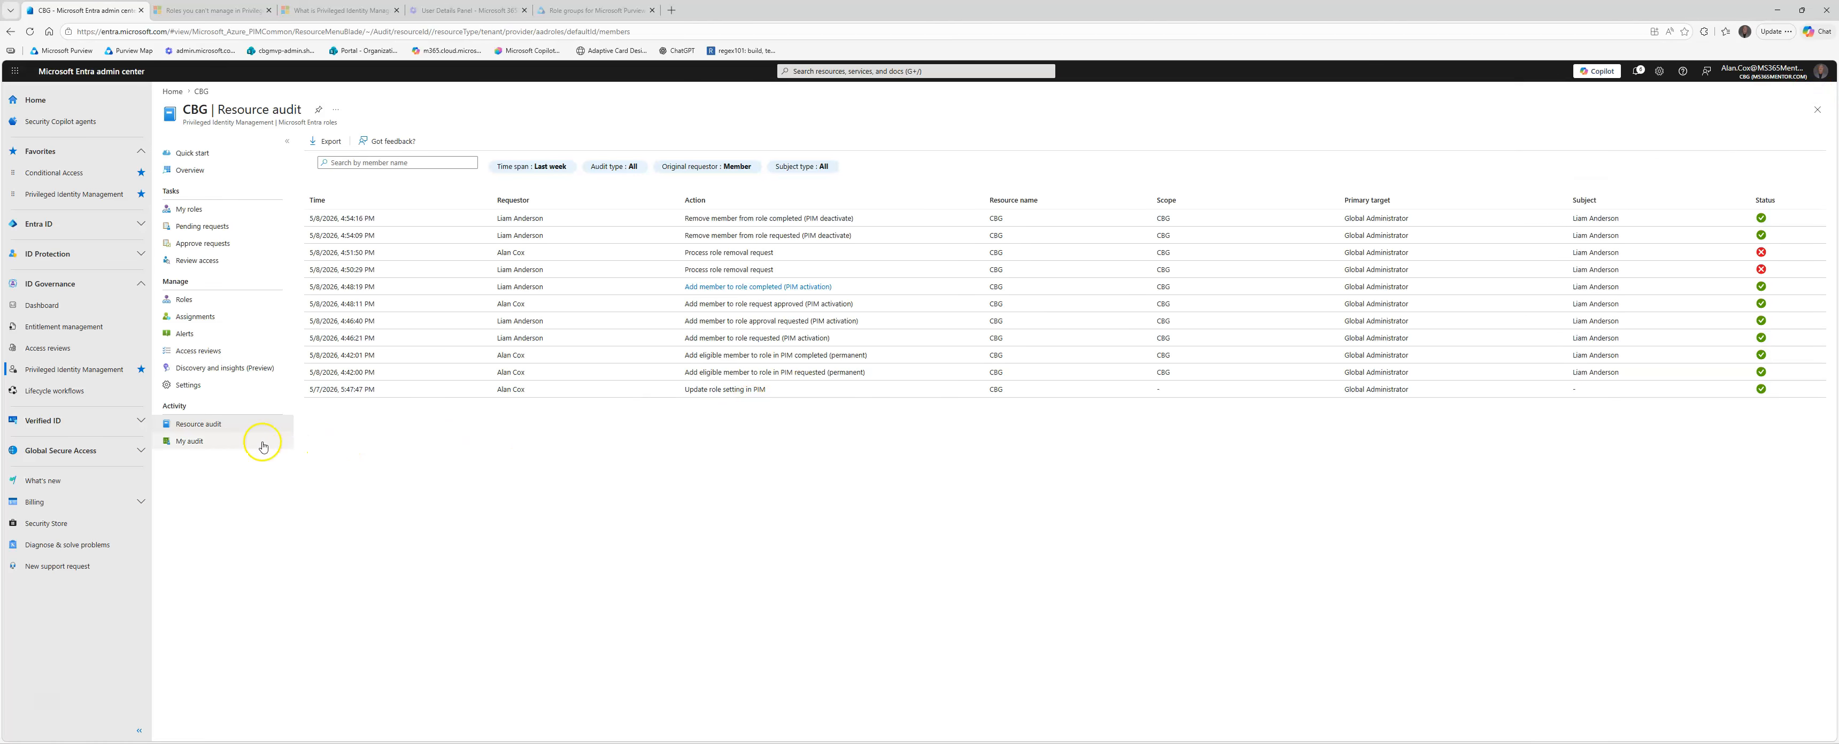
# Step: Display the signed-in administrator's own PIM audit entries for the last week
pyautogui.click(198, 444)
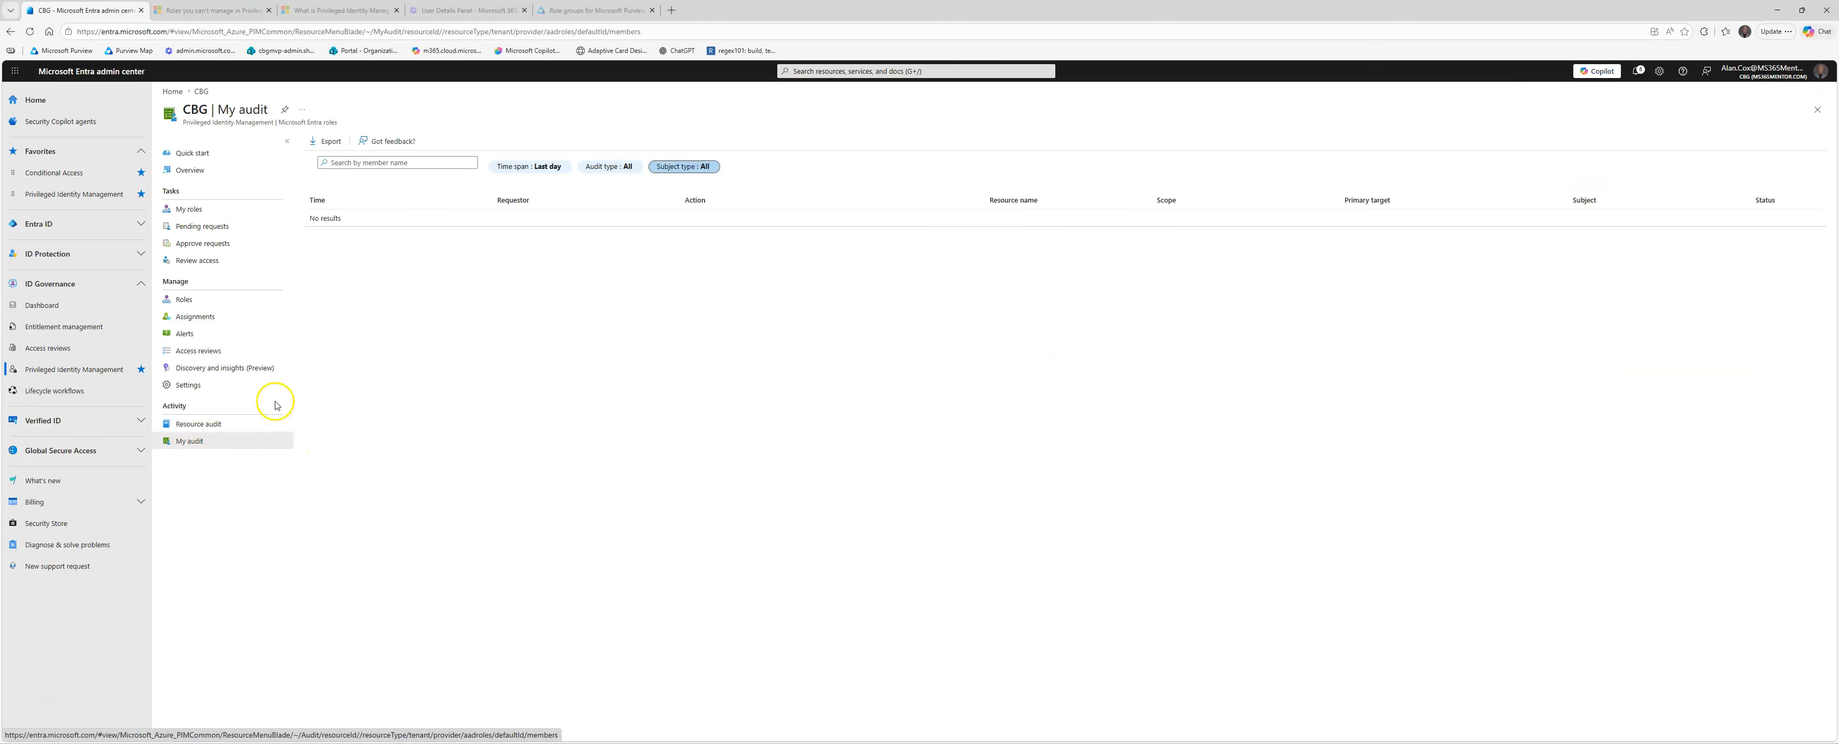
pyautogui.click(549, 166)
pyautogui.click(550, 199)
pyautogui.click(824, 167)
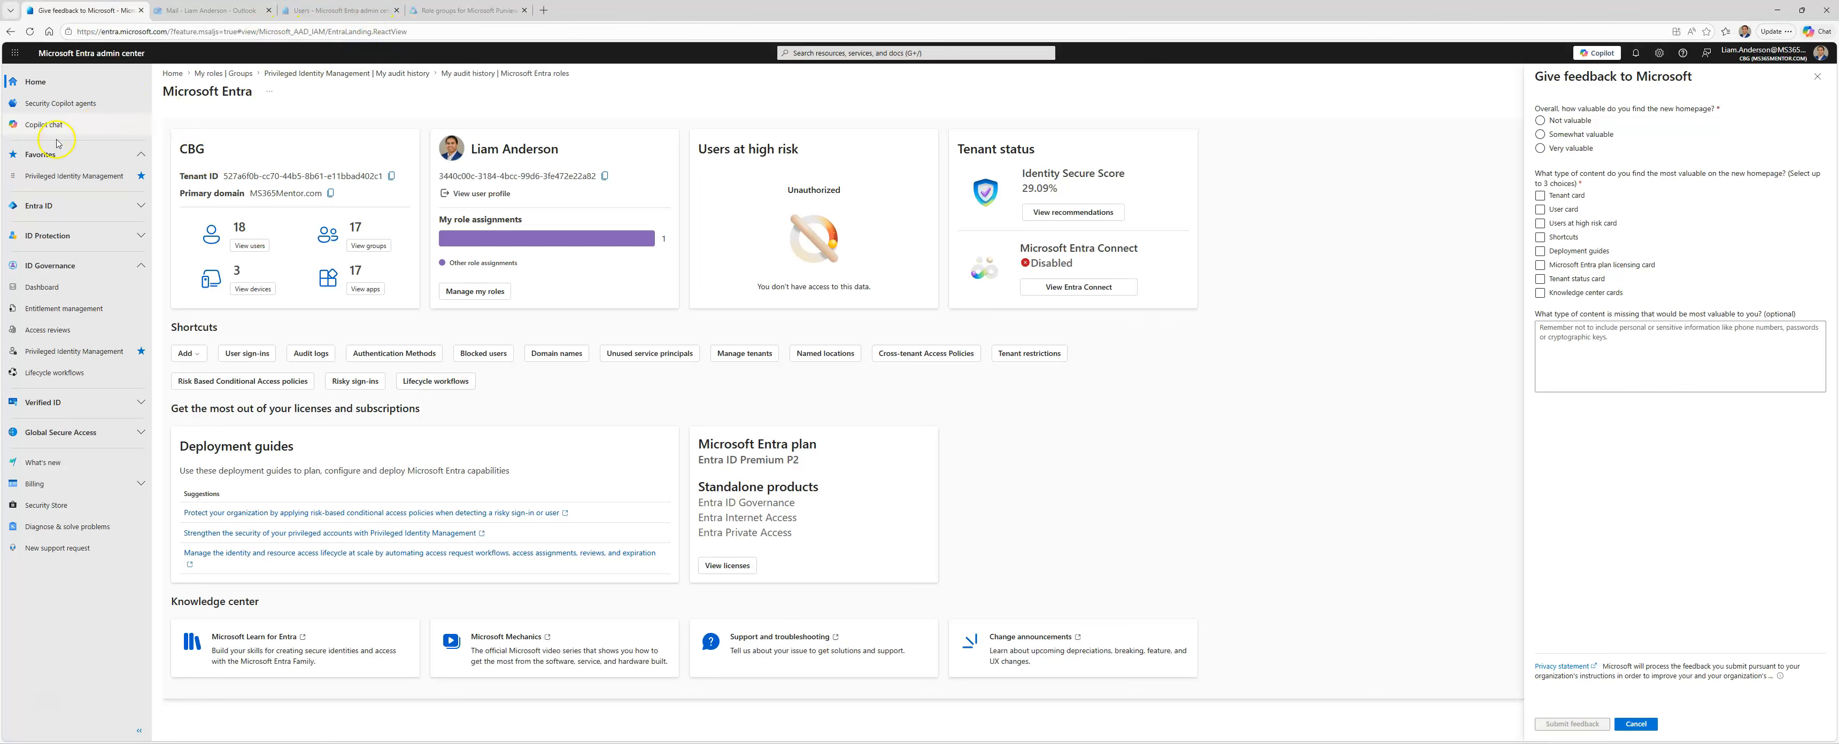
# Step: In the role member's session, review their PIM audit history for Microsoft Entra roles over the last week
pyautogui.click(106, 176)
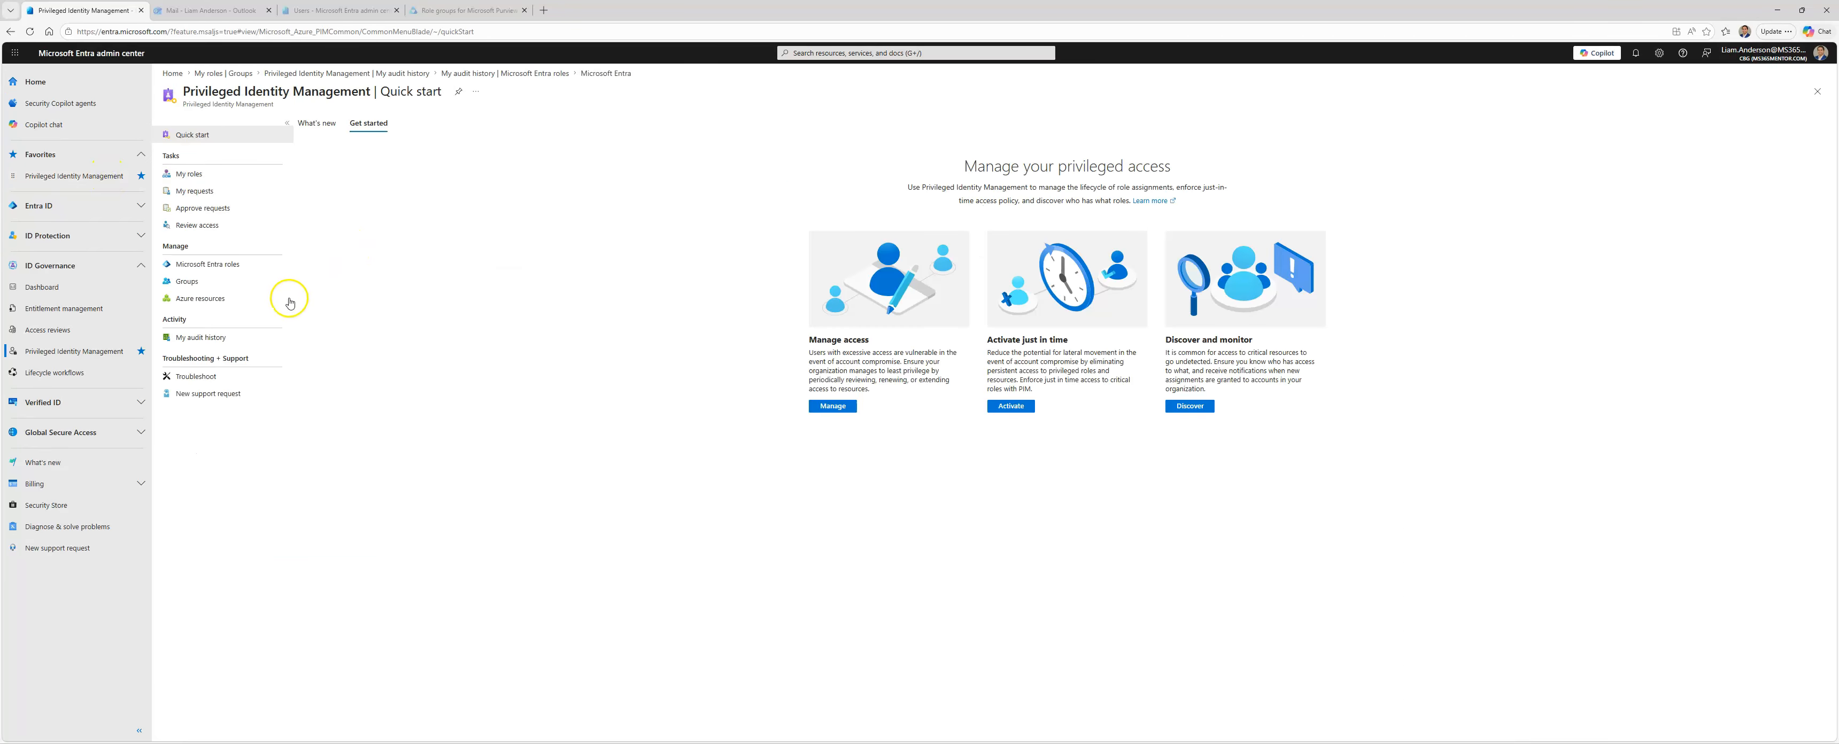
pyautogui.click(215, 337)
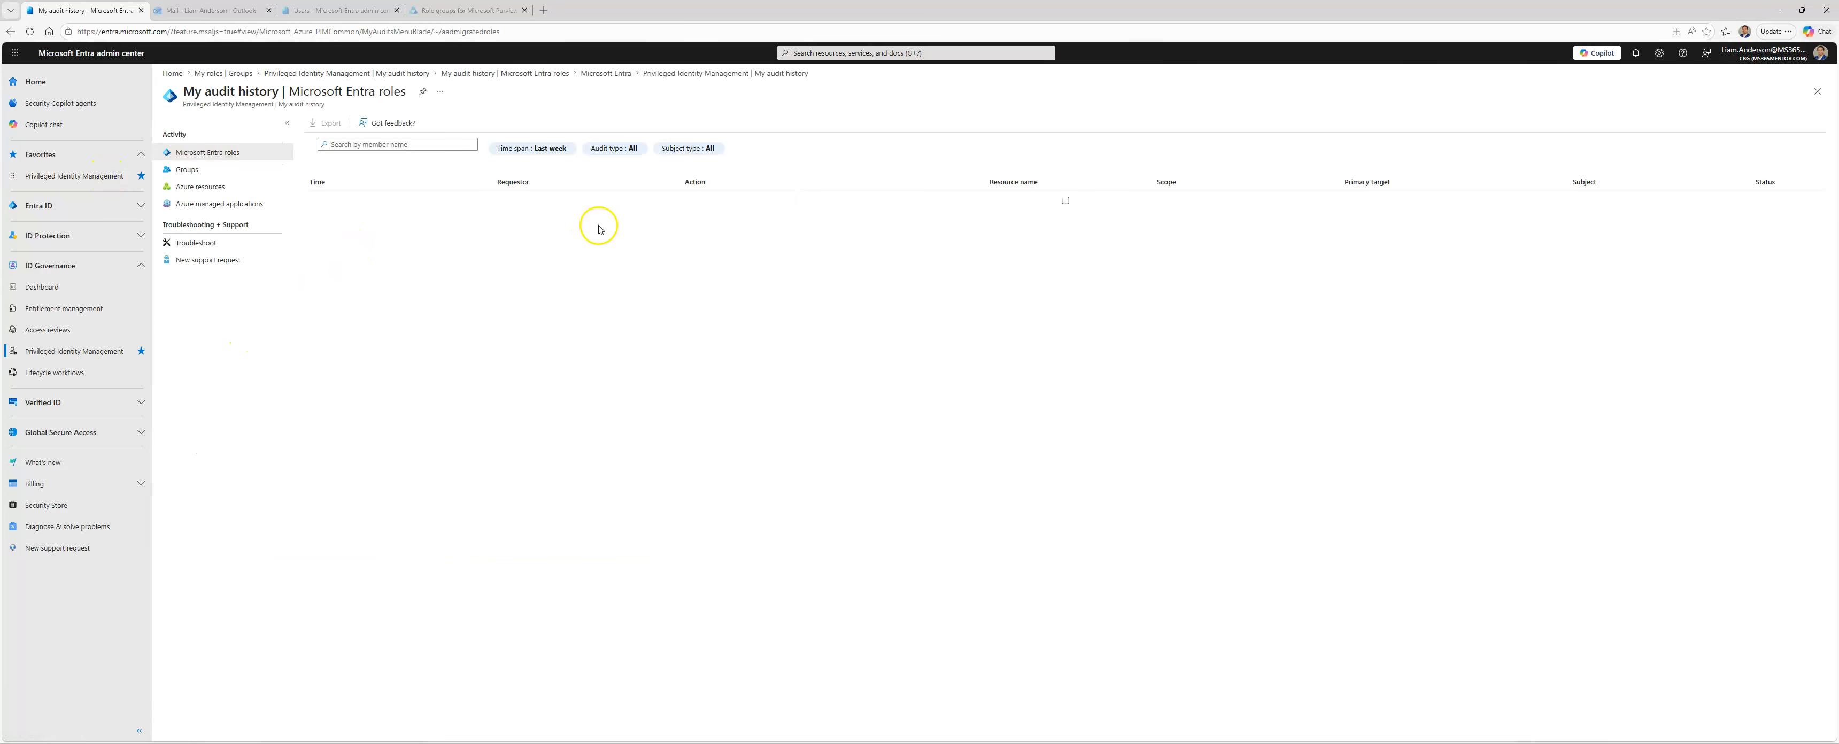
pyautogui.click(564, 149)
pyautogui.click(762, 165)
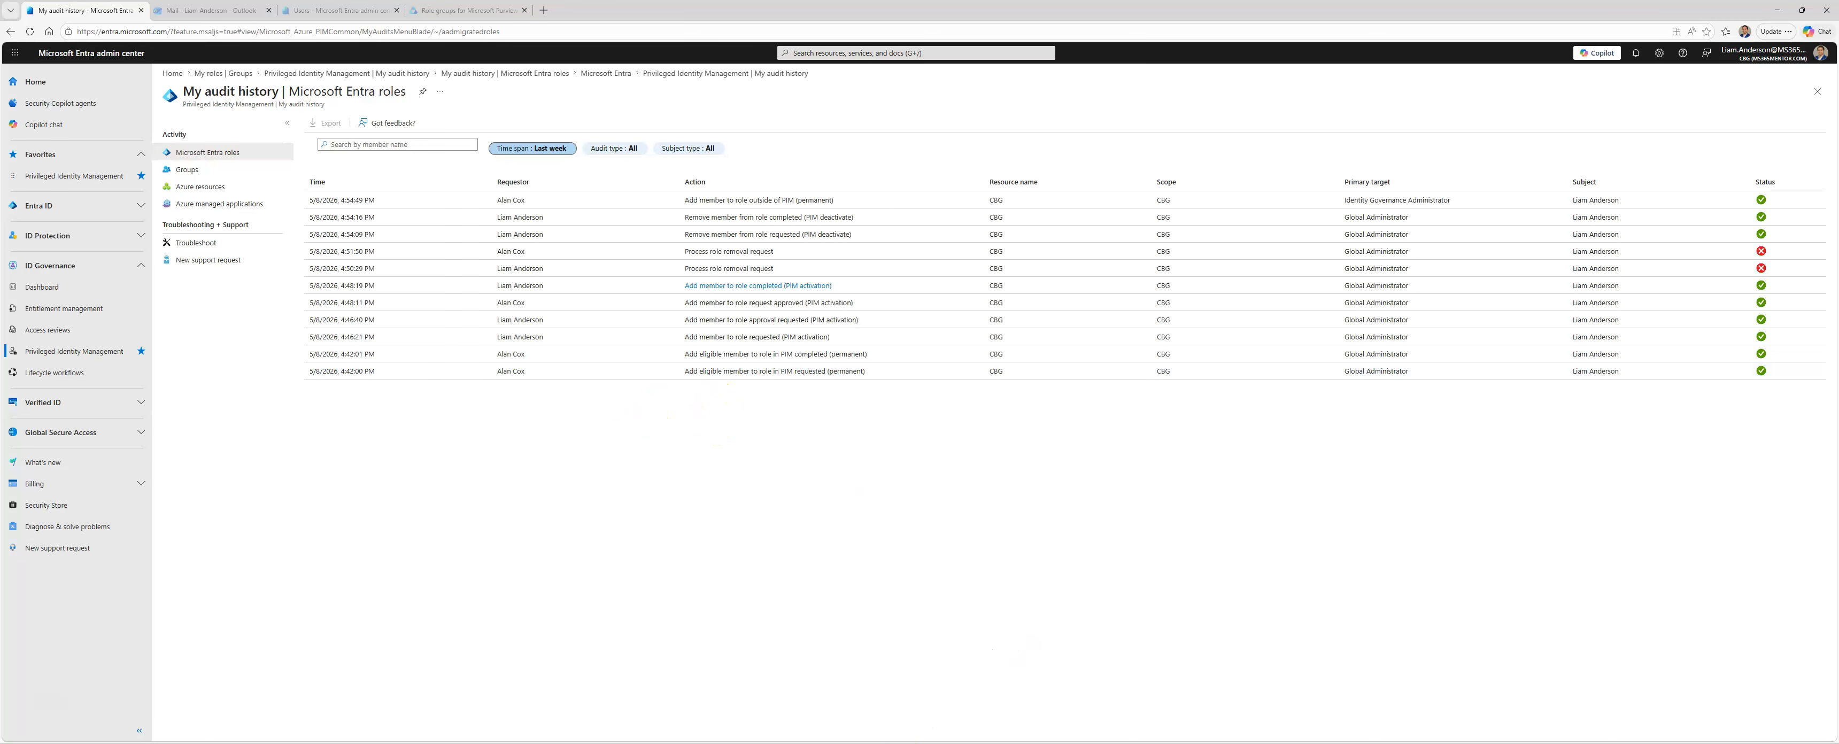
# Step: Return to the administrator's browser window and start a new directory role access review named GA Access Review
pyautogui.click(861, 742)
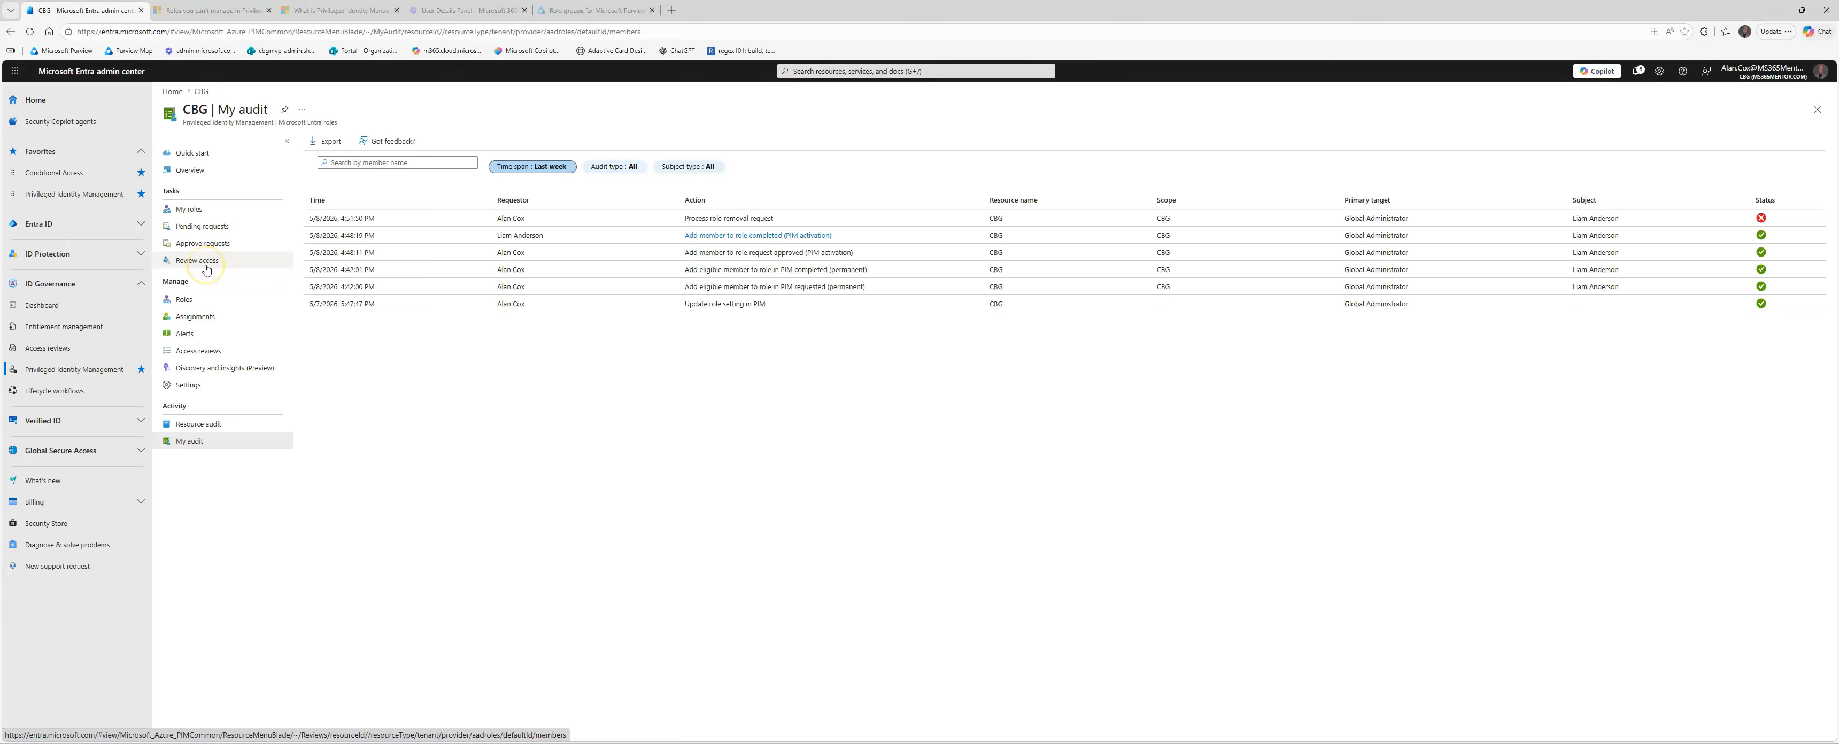
pyautogui.click(215, 350)
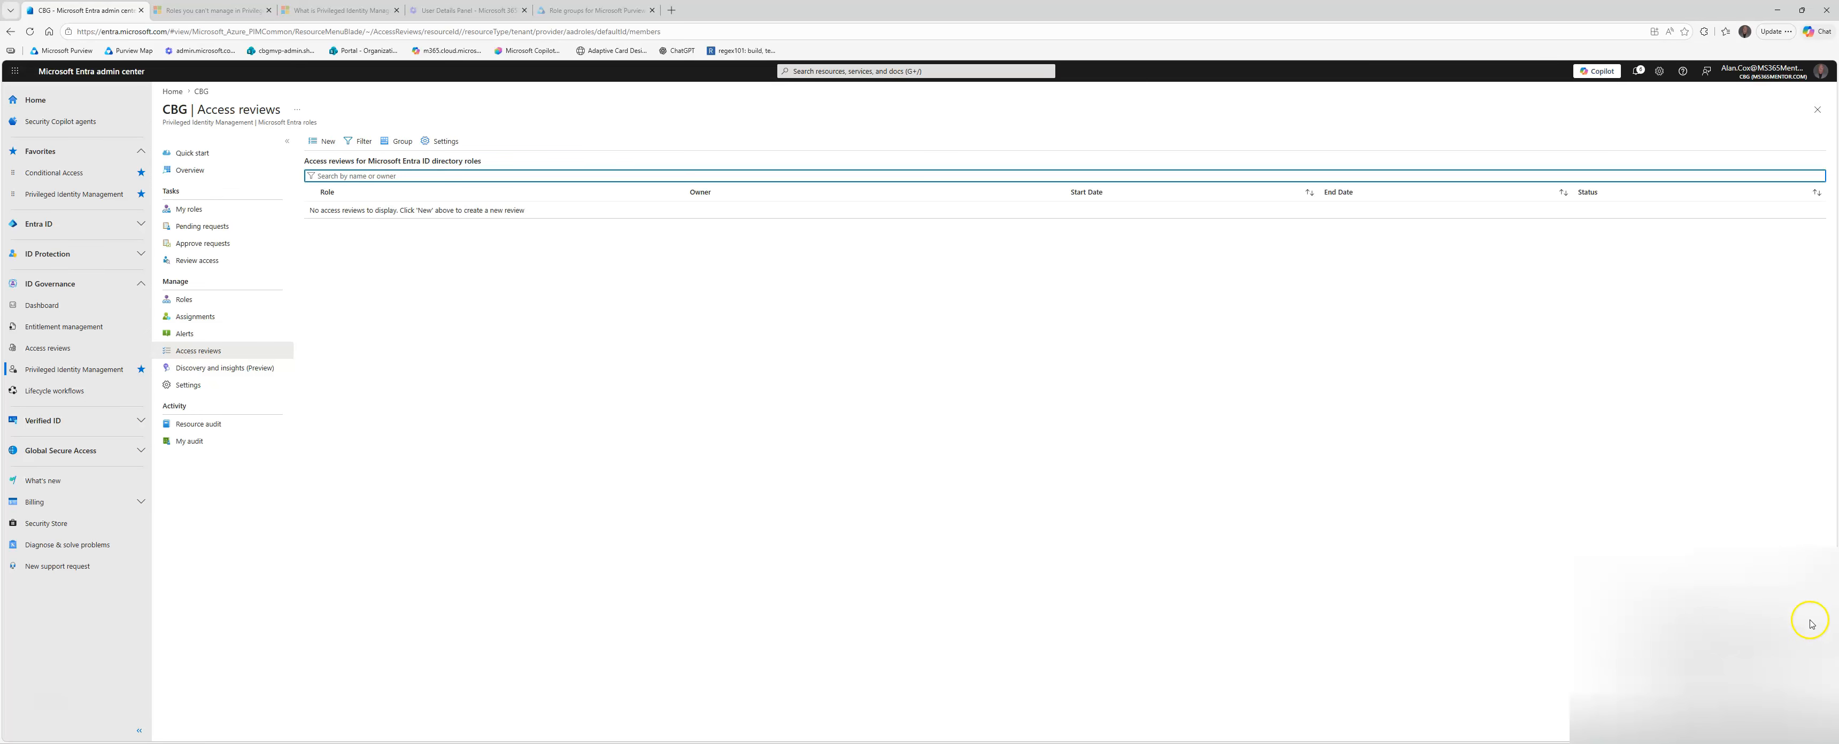
pyautogui.click(320, 143)
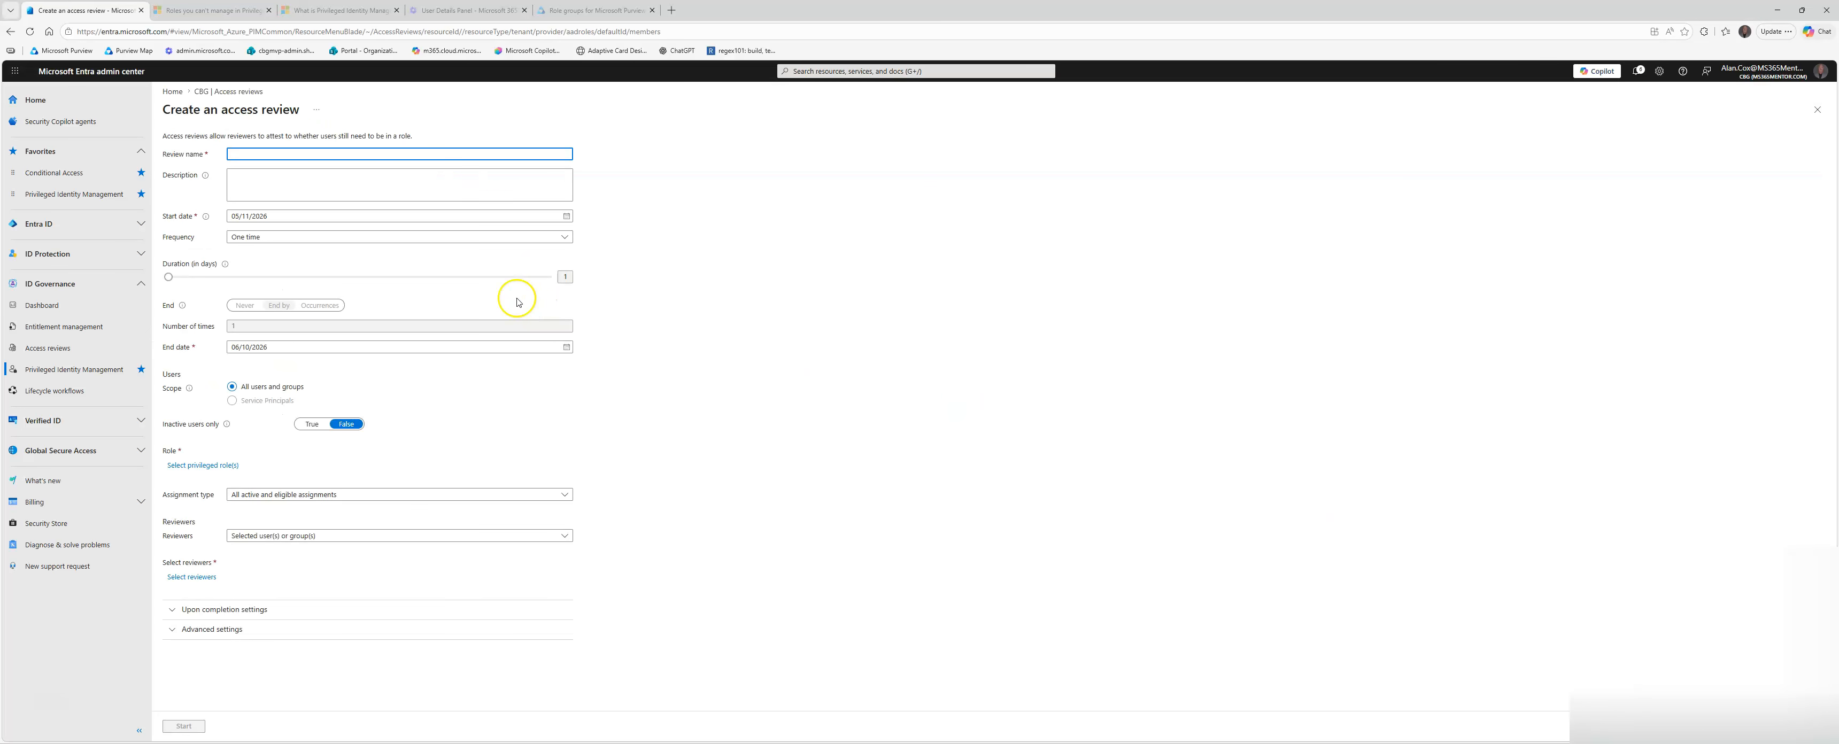
pyautogui.write('GA Access Review')
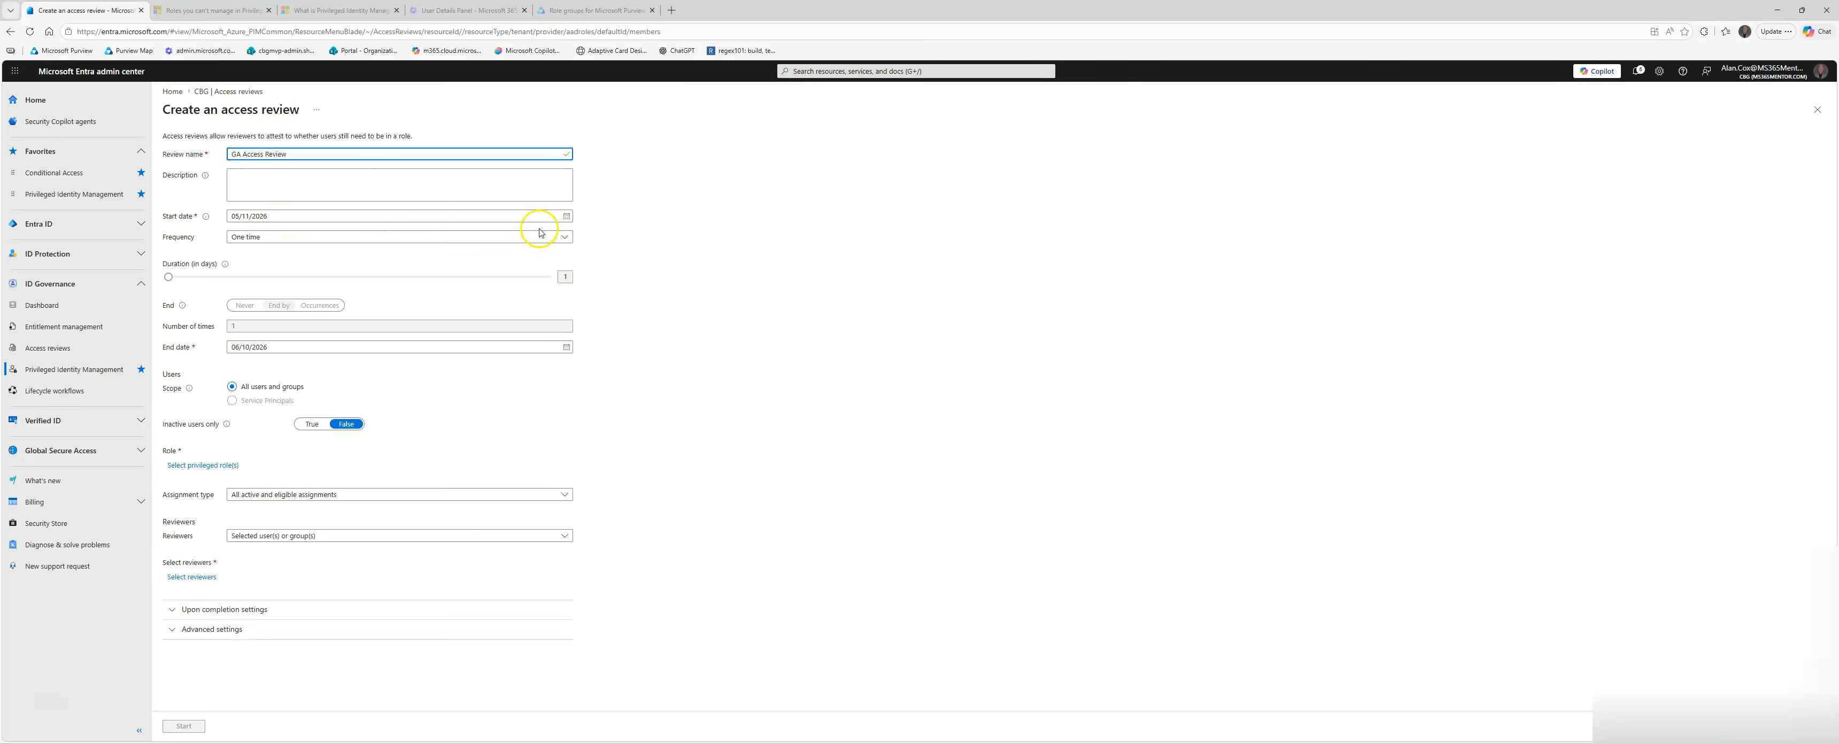
# Step: Set the access review to recur quarterly with a duration of 10 days and never end
pyautogui.click(396, 238)
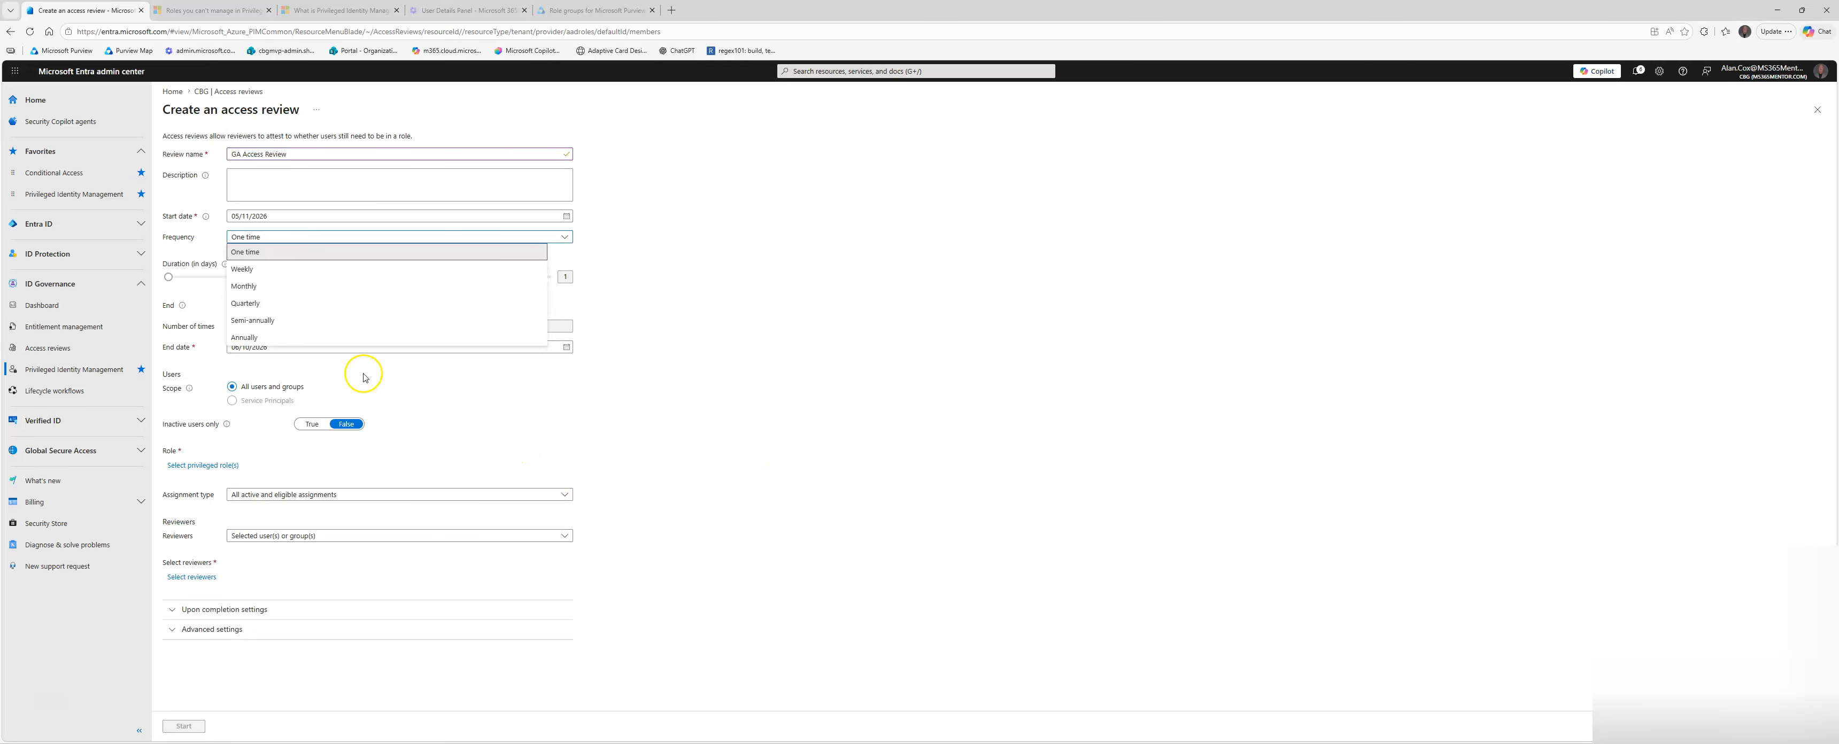
pyautogui.click(260, 306)
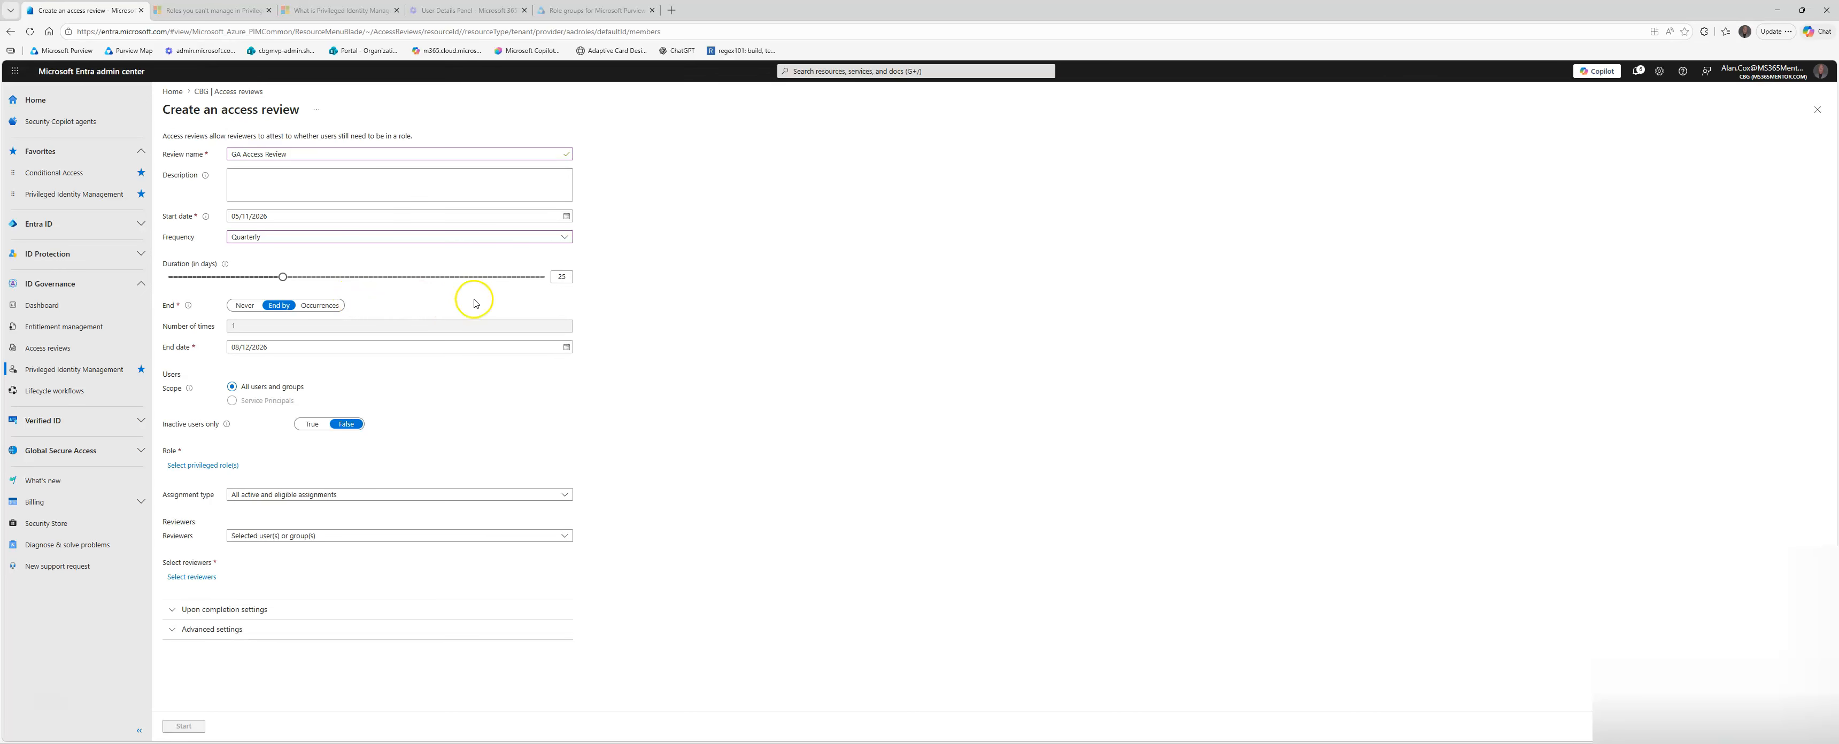
pyautogui.click(568, 279)
pyautogui.write('10')
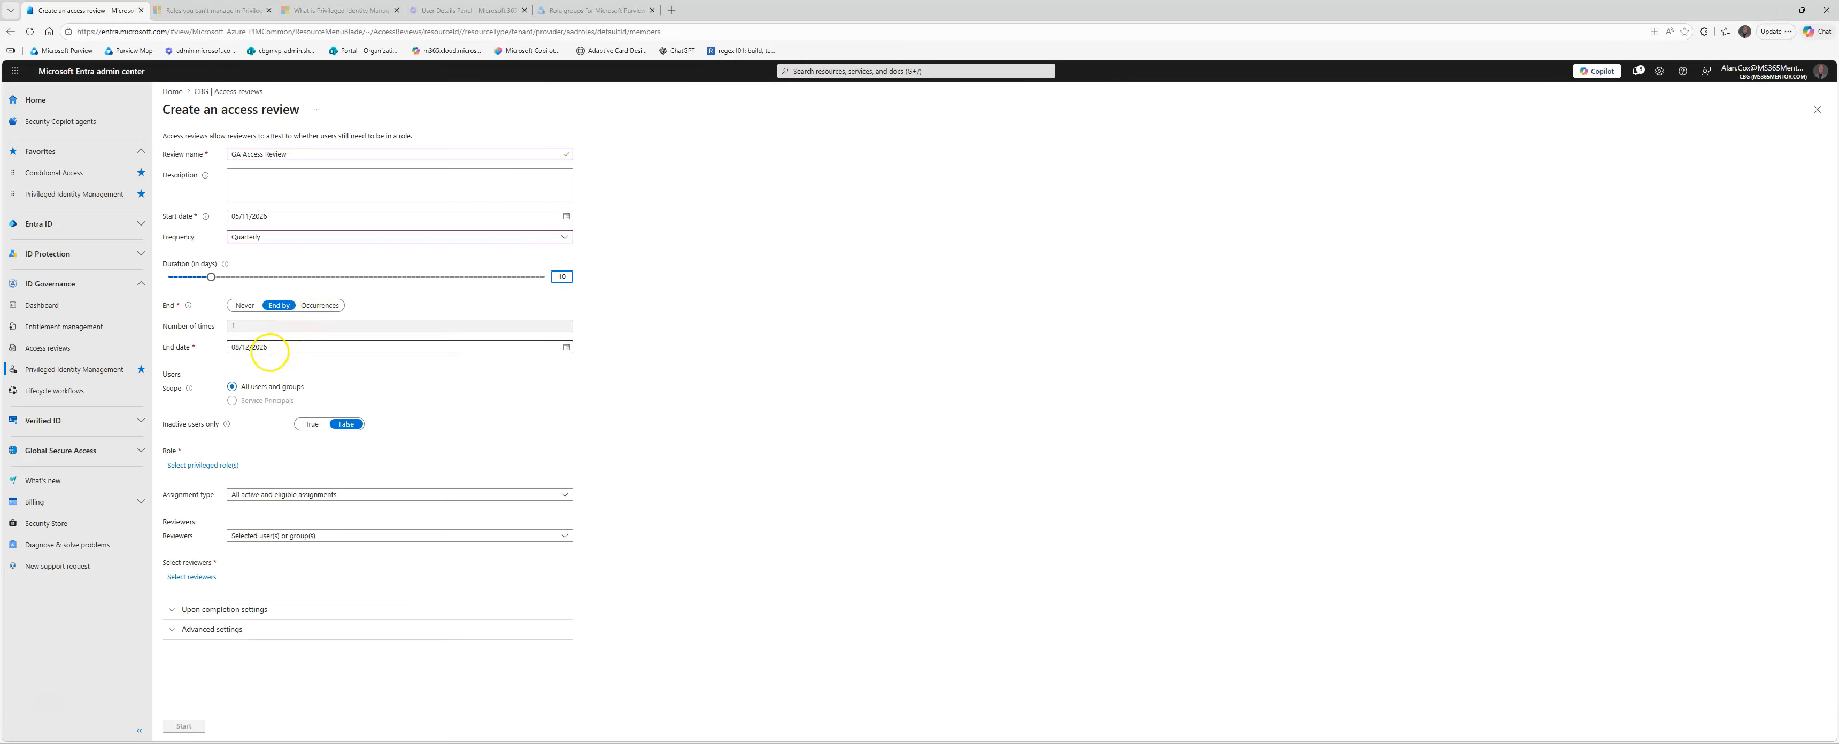
pyautogui.click(246, 306)
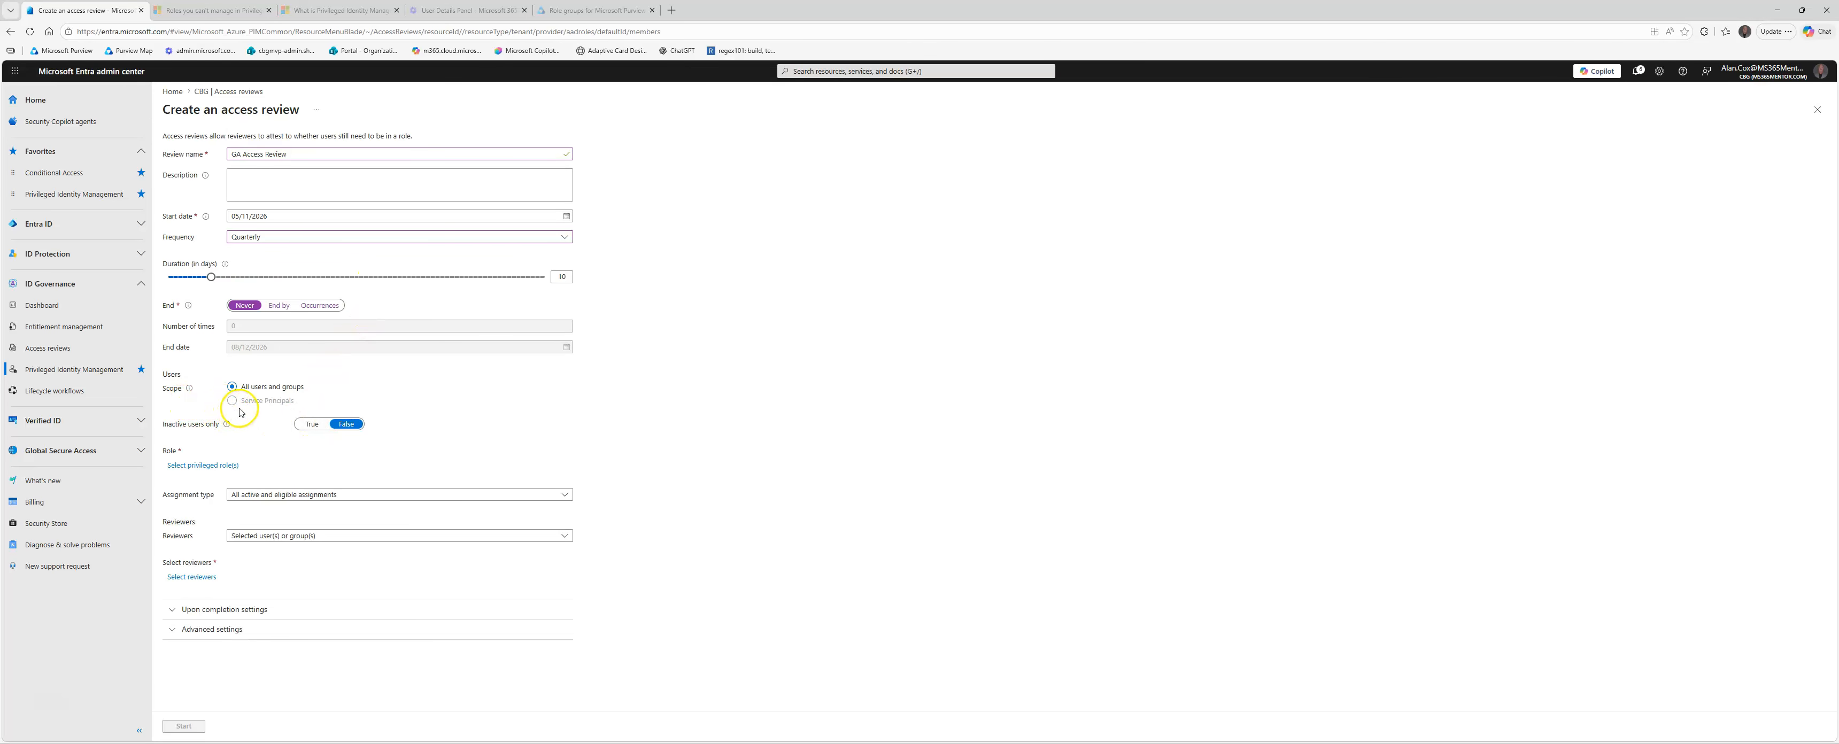
# Step: Select Global Administrator as the privileged role covered by the access review
pyautogui.click(228, 465)
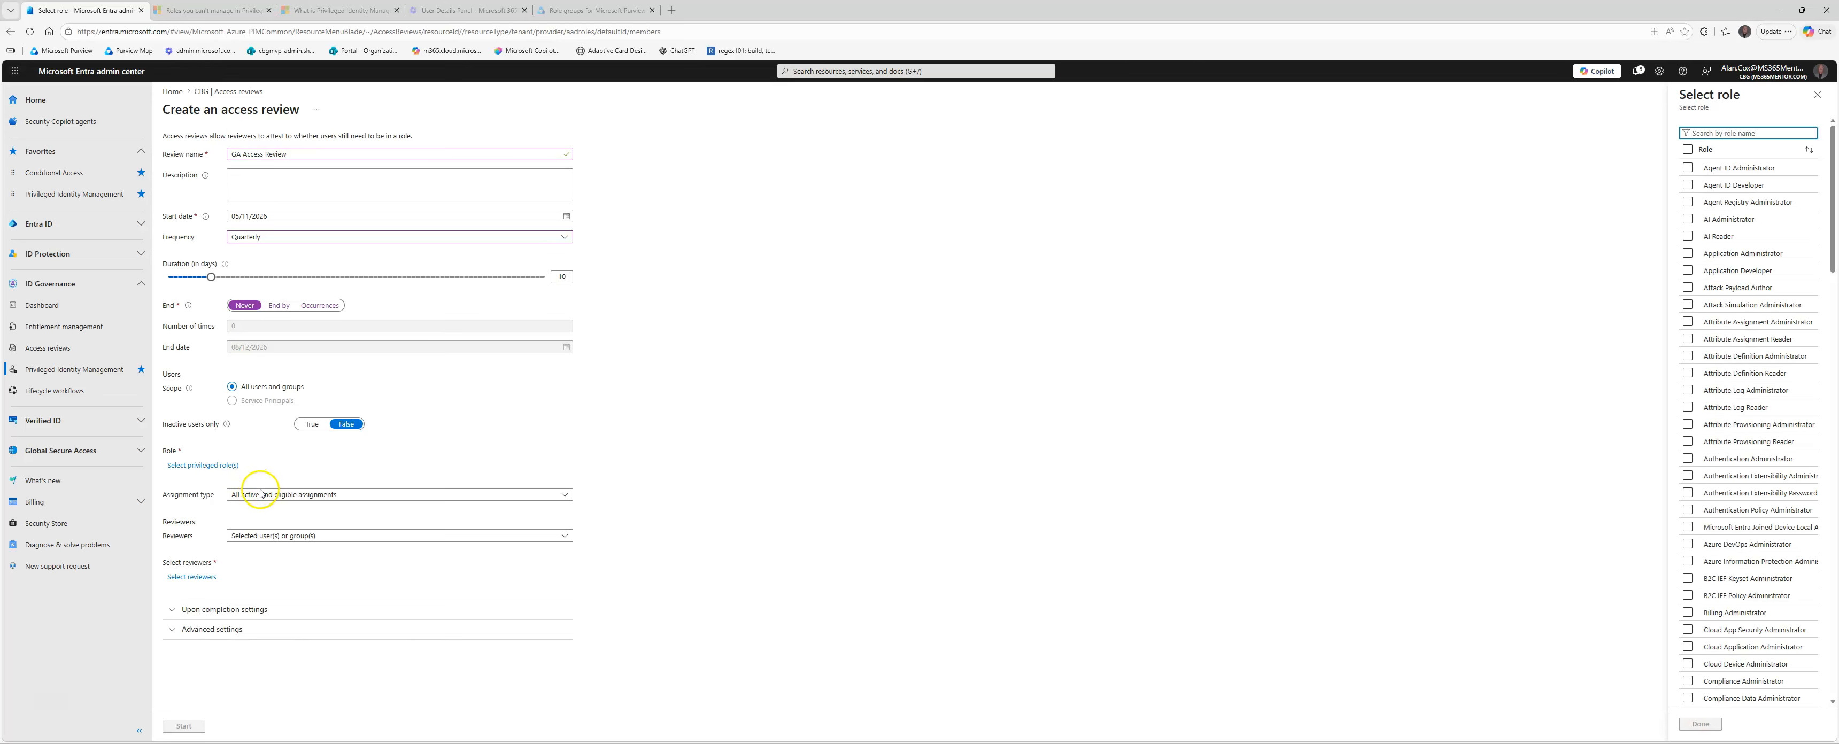
pyautogui.click(224, 473)
pyautogui.write('global admin')
pyautogui.click(1696, 168)
pyautogui.click(1709, 723)
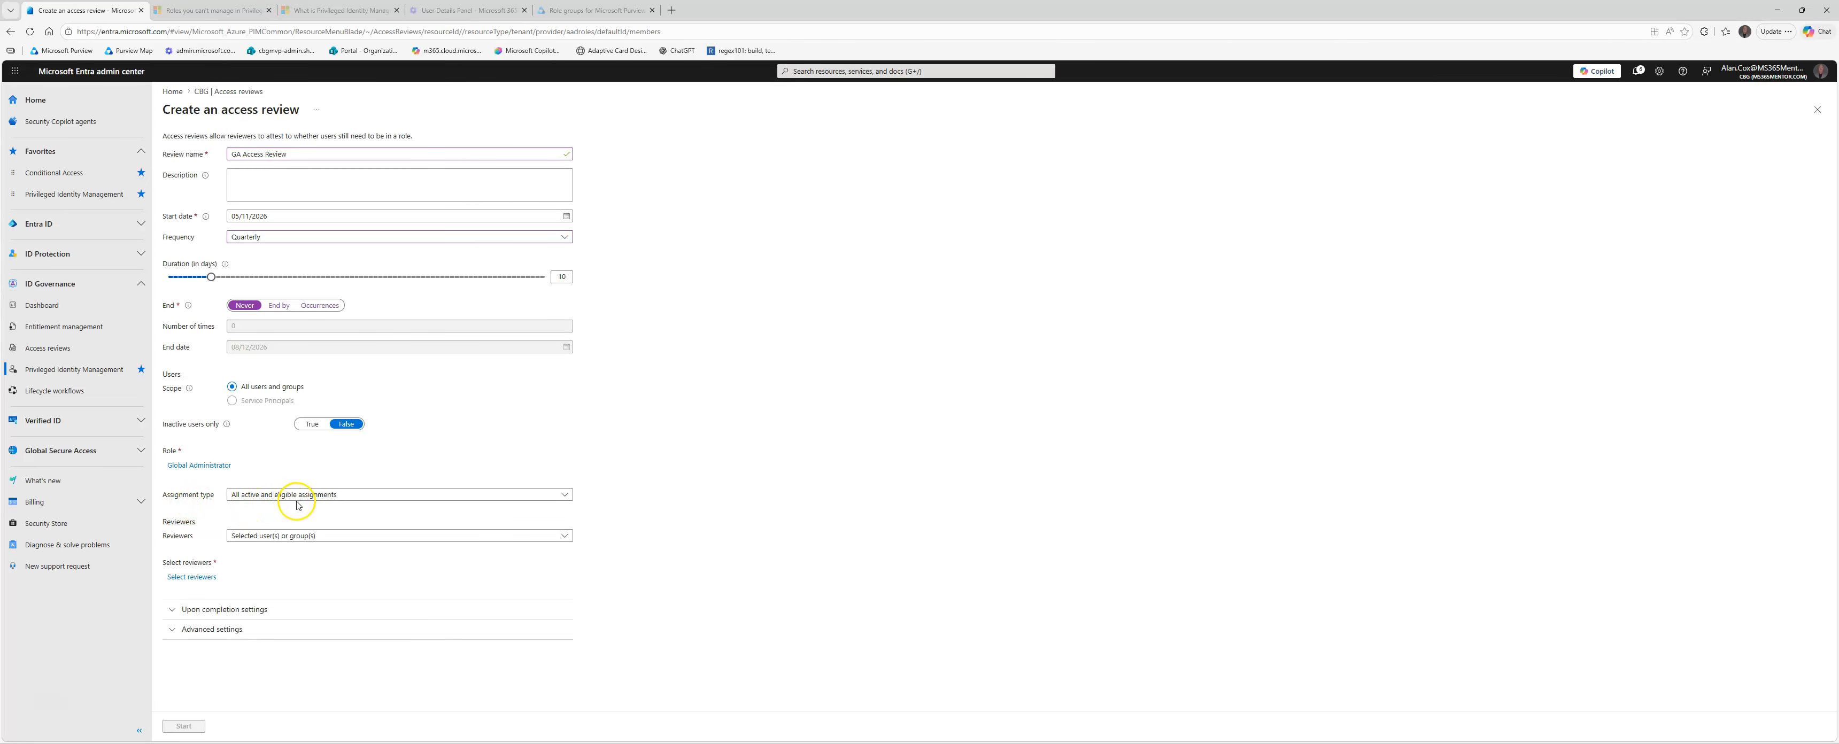
# Step: Check the assignment type choices, keeping all active and eligible assignments, and set the reviewers to Members (self)
pyautogui.click(332, 498)
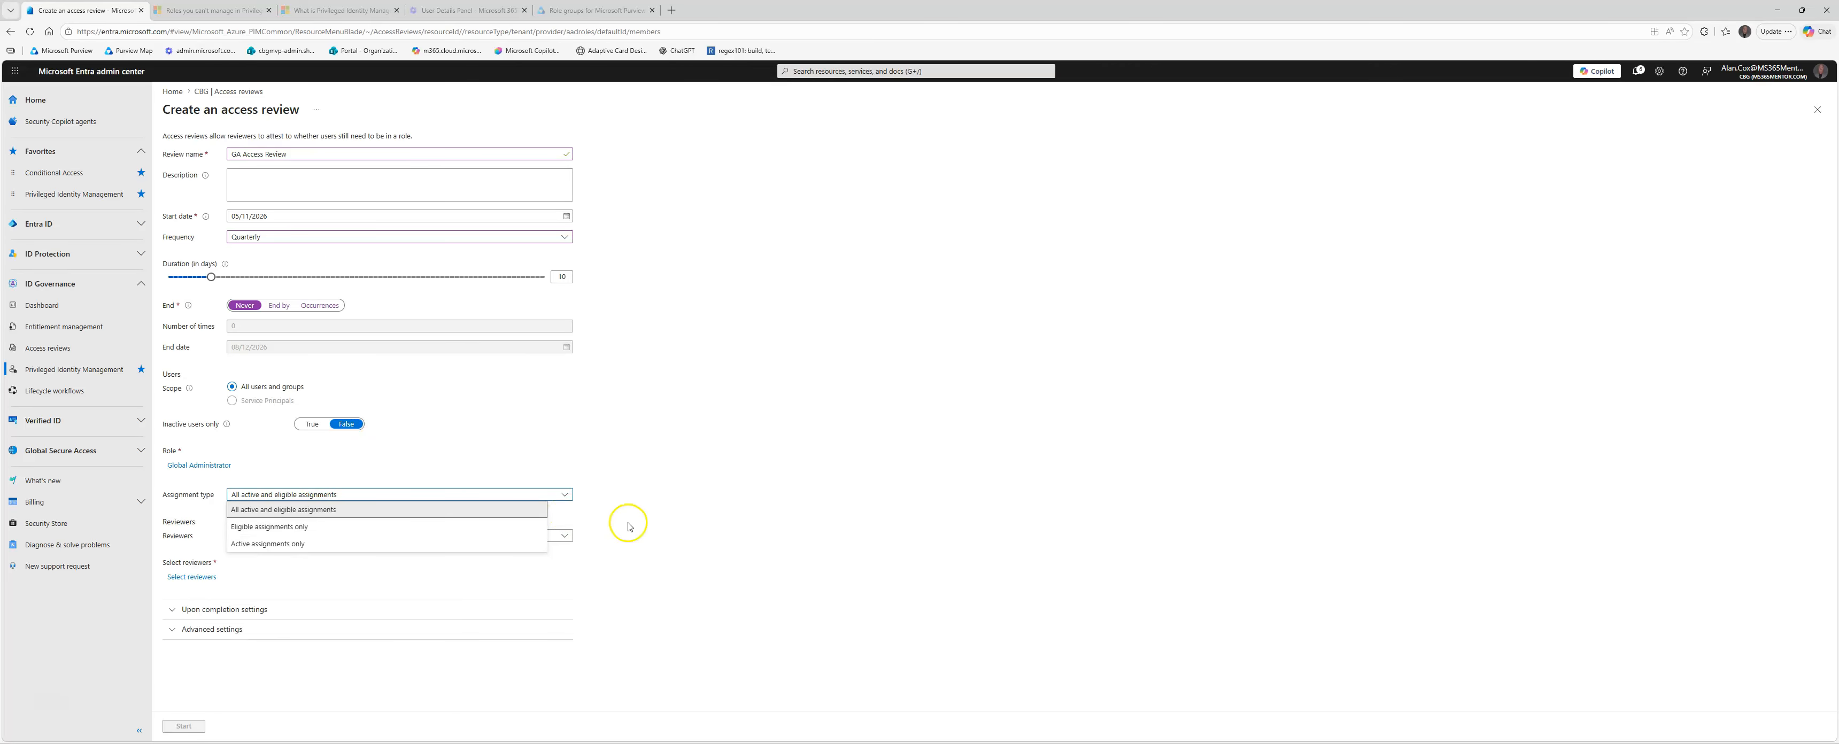
pyautogui.click(681, 504)
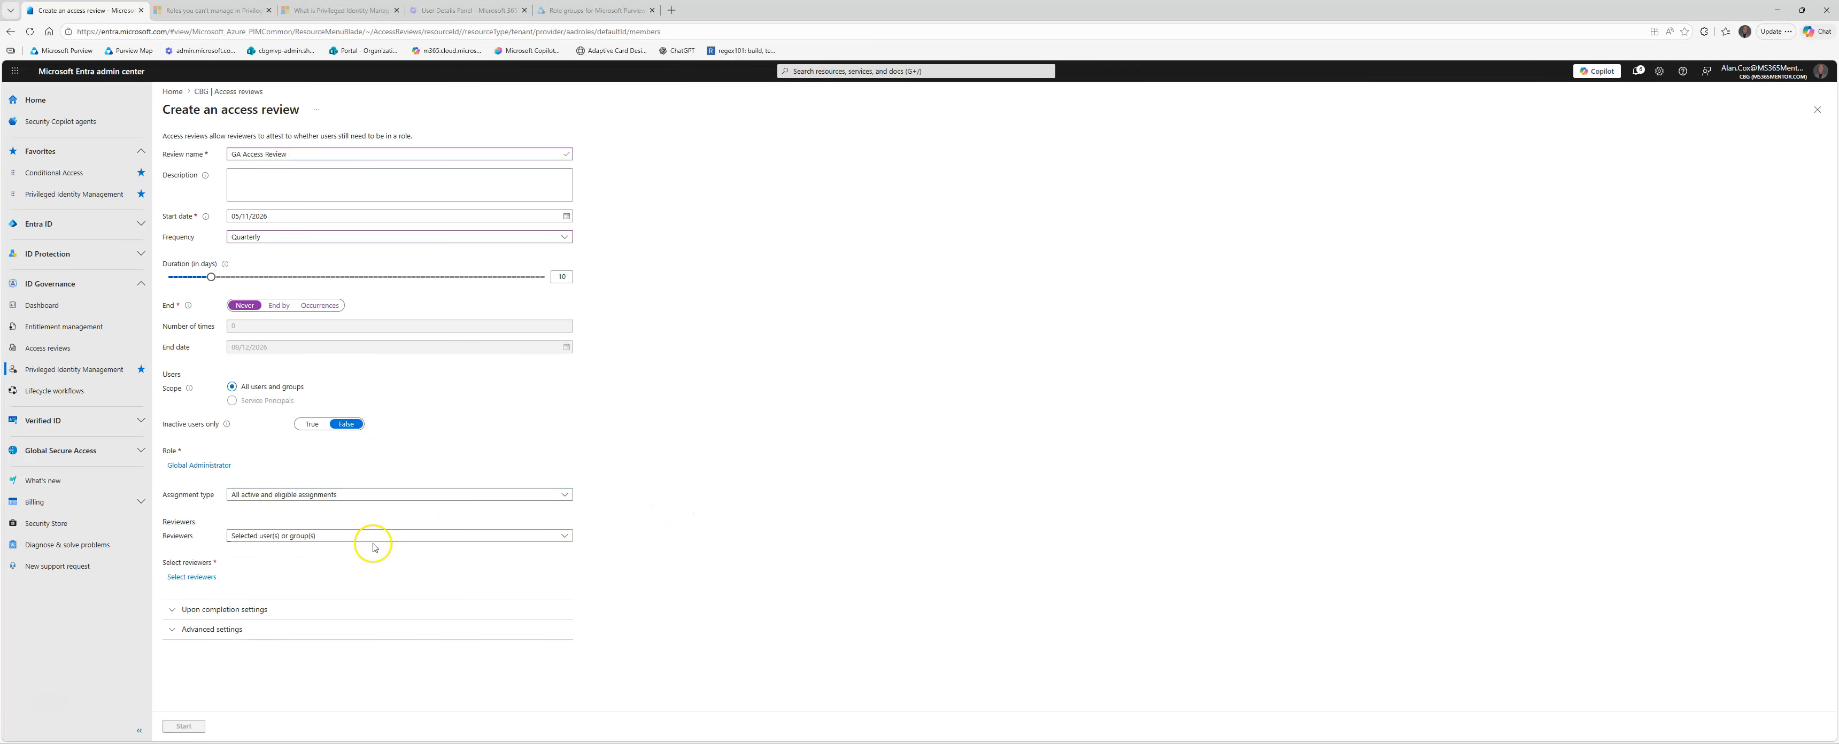
pyautogui.click(342, 540)
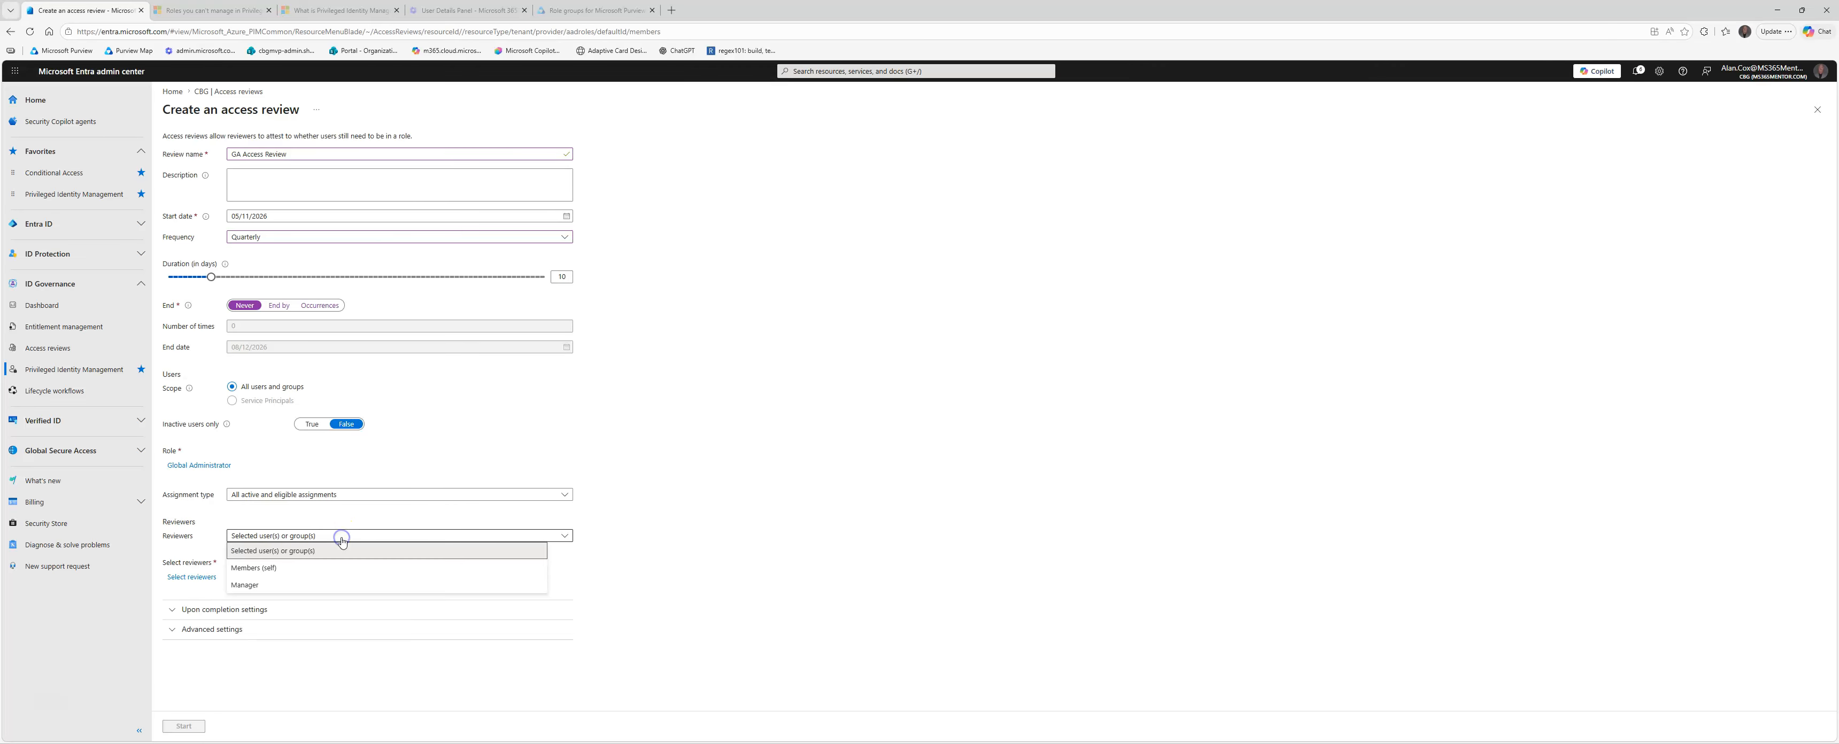
pyautogui.click(291, 569)
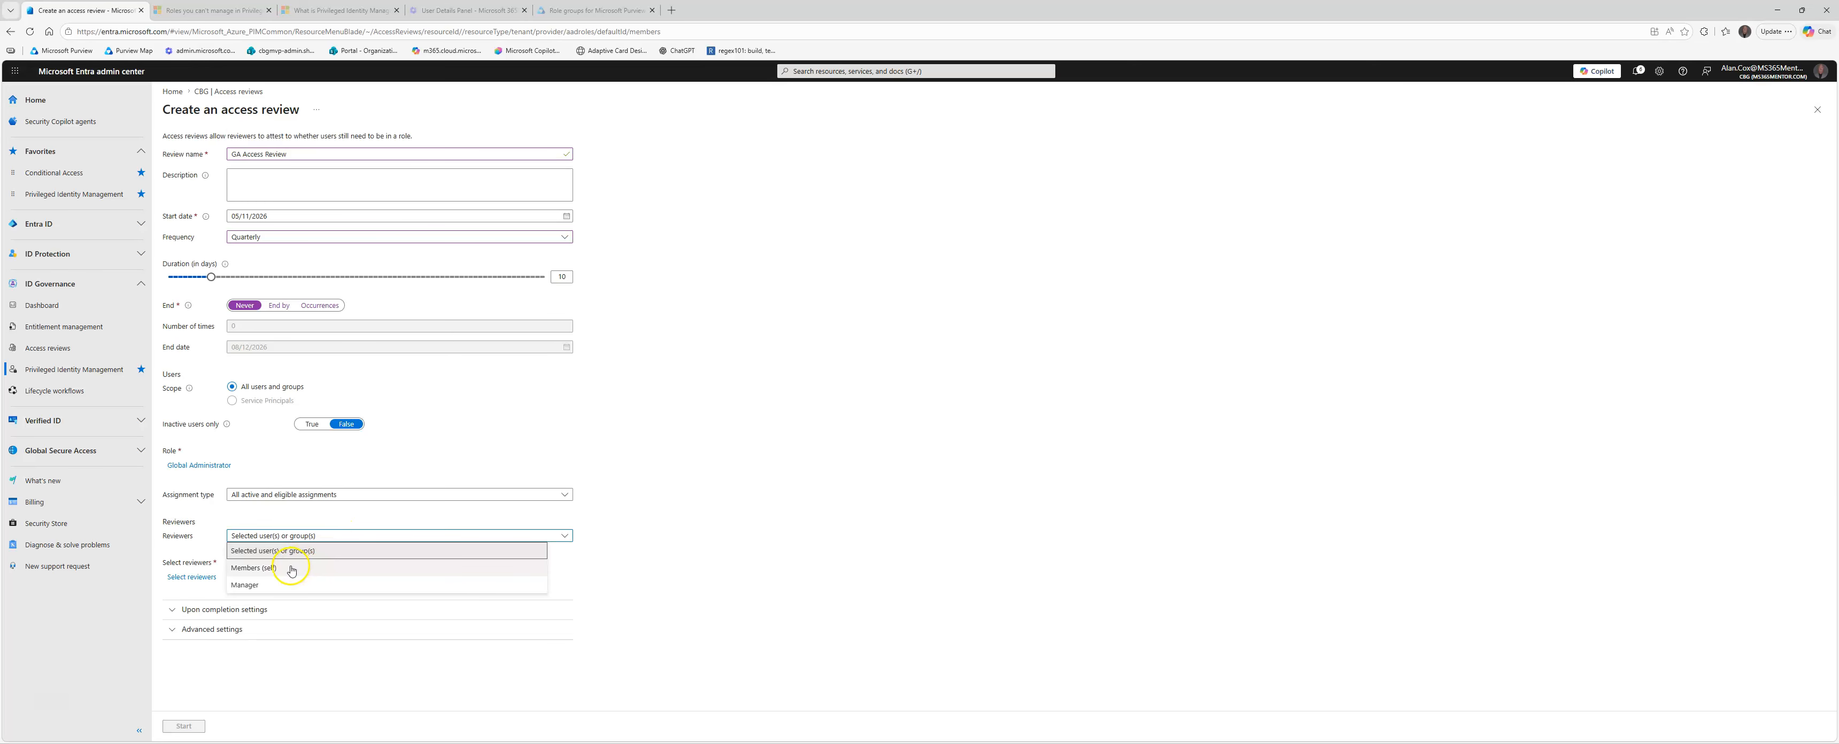
pyautogui.click(291, 568)
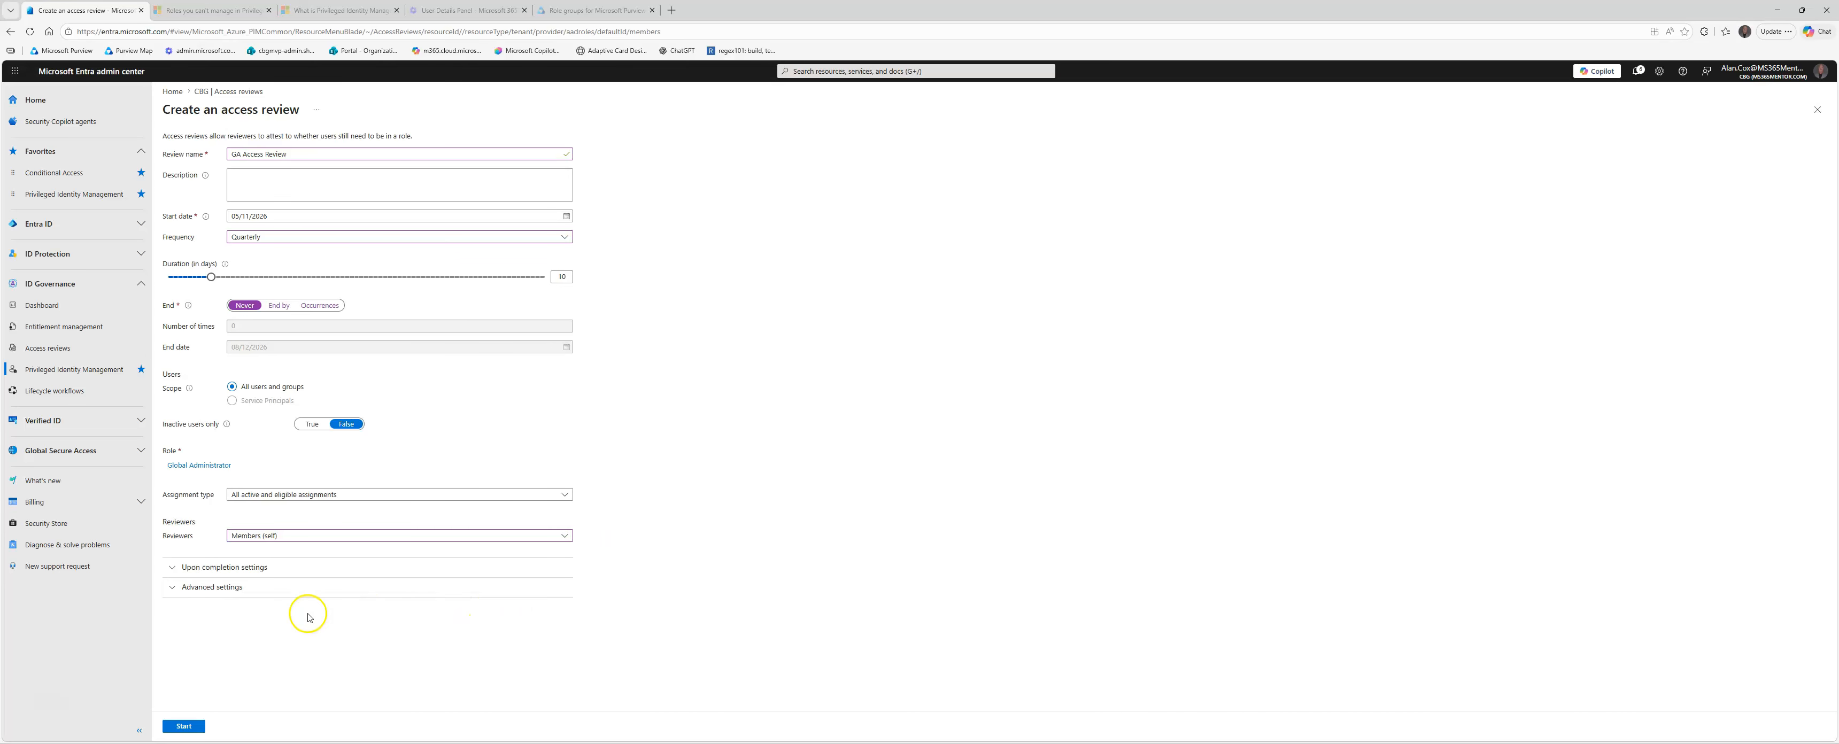
# Step: In the completion settings, choose Remove access if reviewers don't respond, and recheck the reviewer options, keeping Members (self)
pyautogui.click(177, 573)
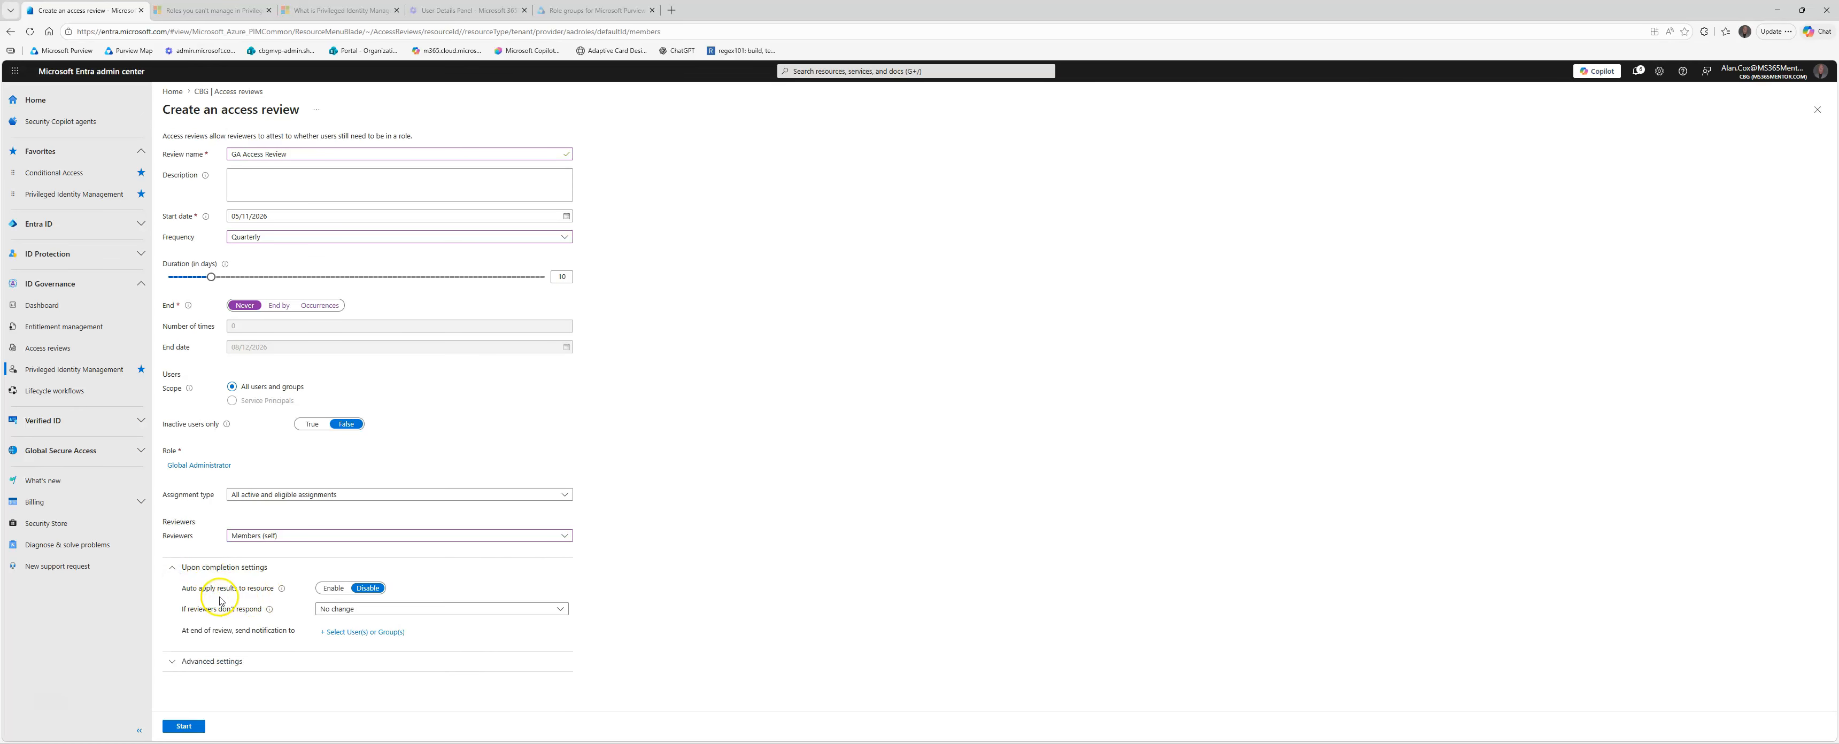
pyautogui.click(348, 612)
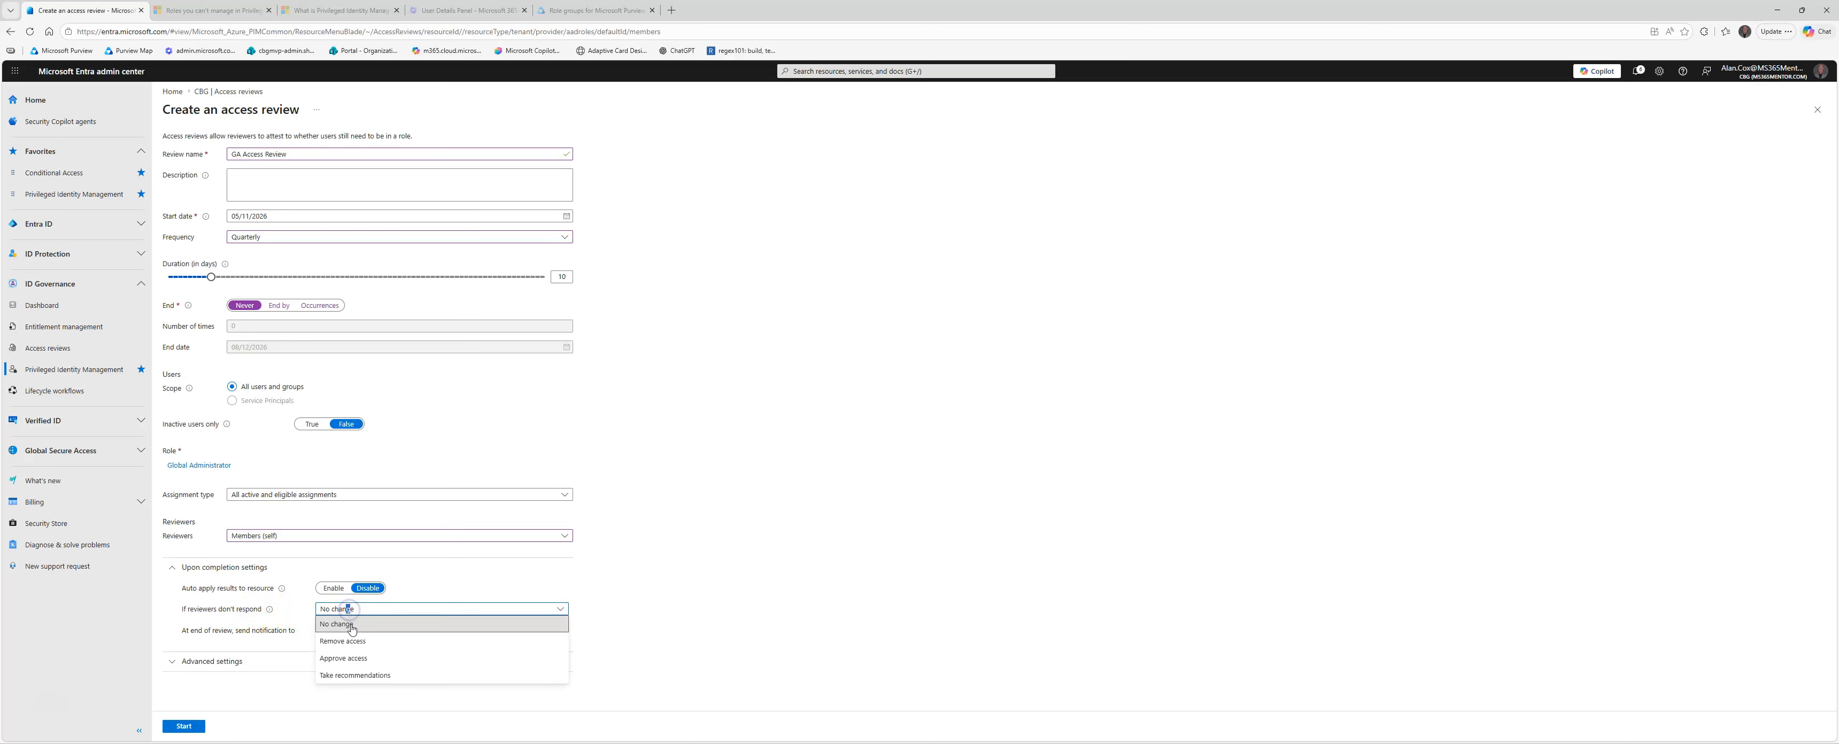
pyautogui.click(352, 645)
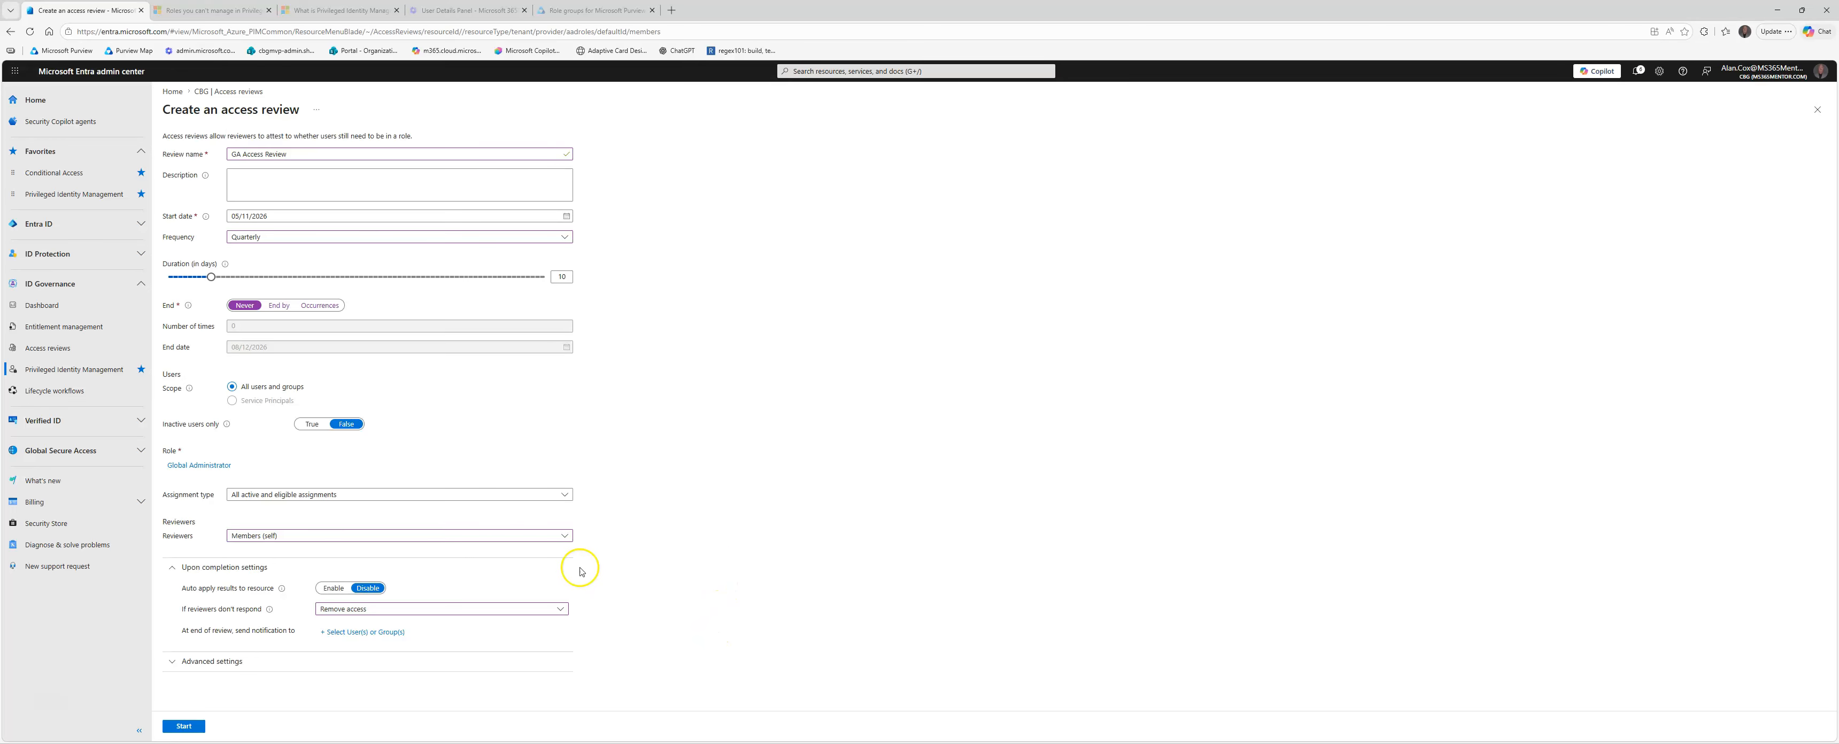
pyautogui.click(400, 536)
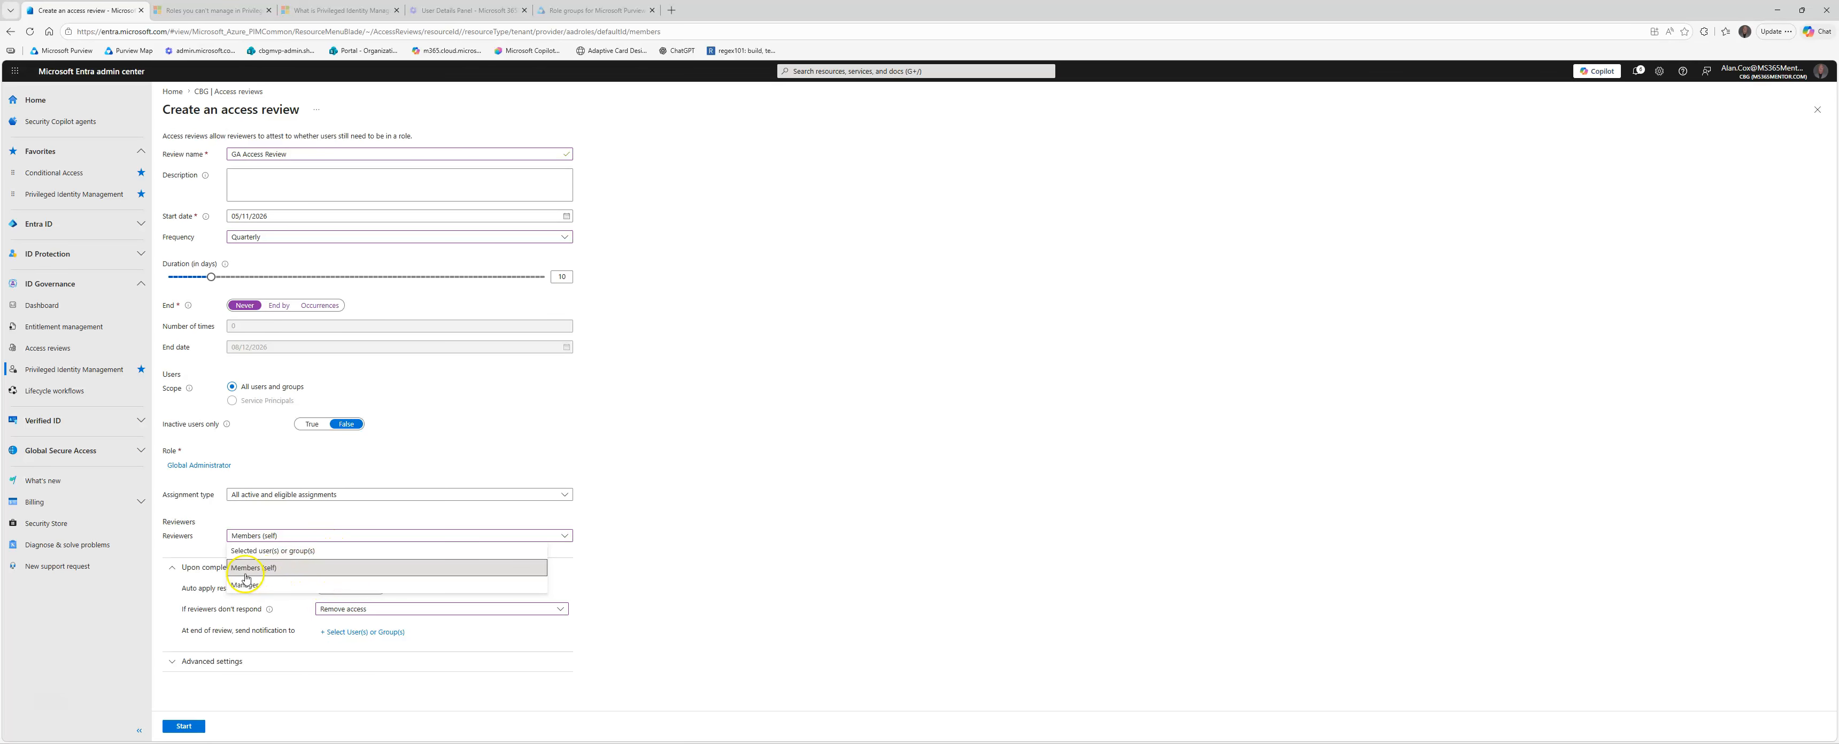
pyautogui.click(763, 474)
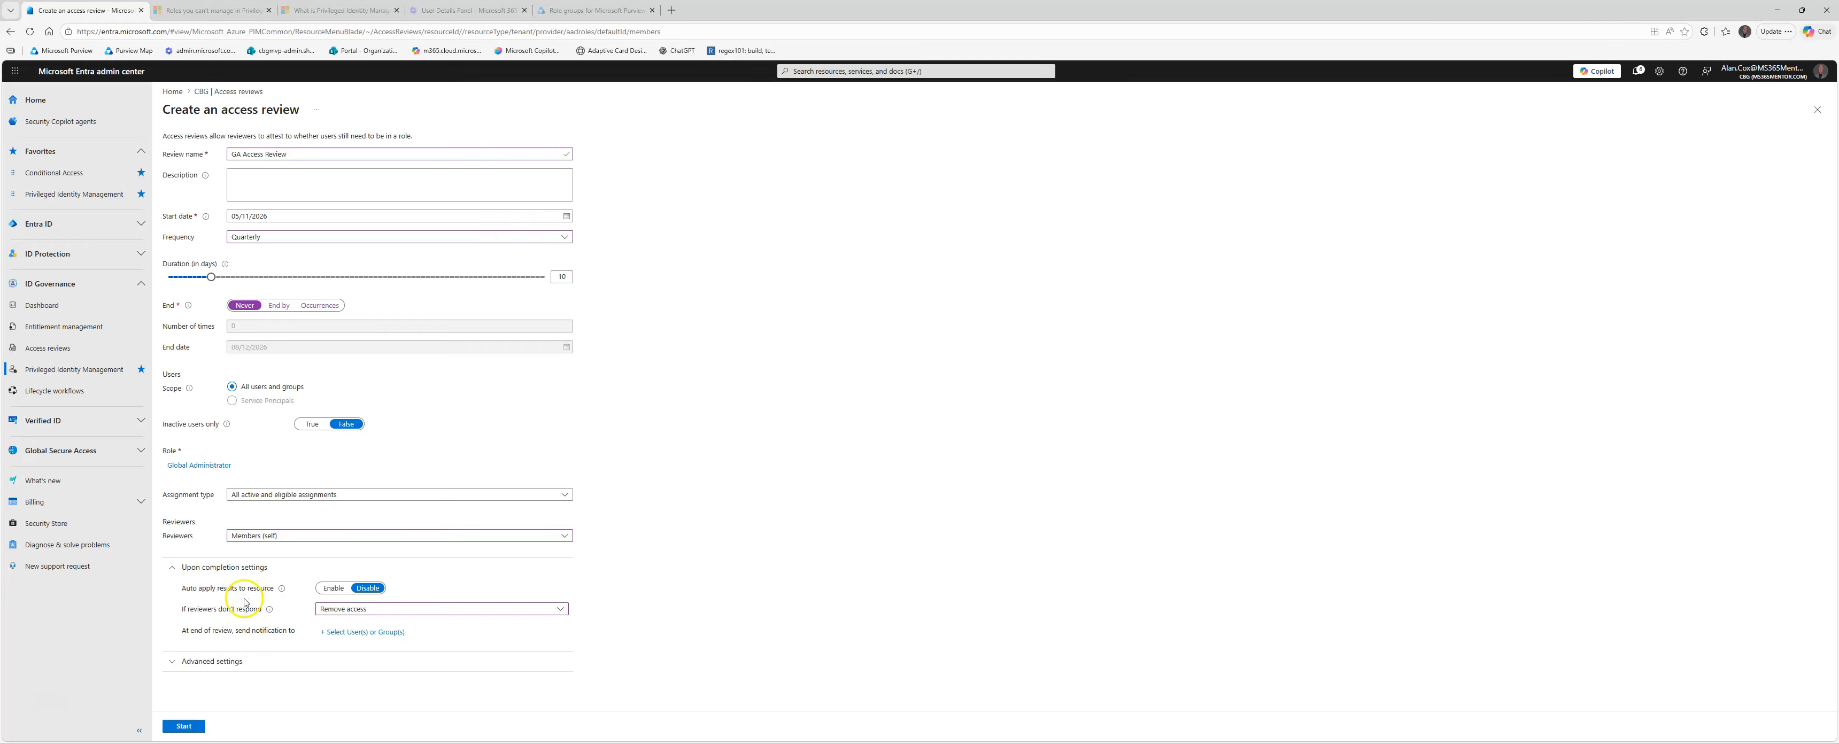
# Step: Enable auto applying the review results to the resource, and view the end-of-review notification recipient picker without selecting anyone
pyautogui.moveTo(281, 589)
pyautogui.click(333, 587)
pyautogui.click(351, 632)
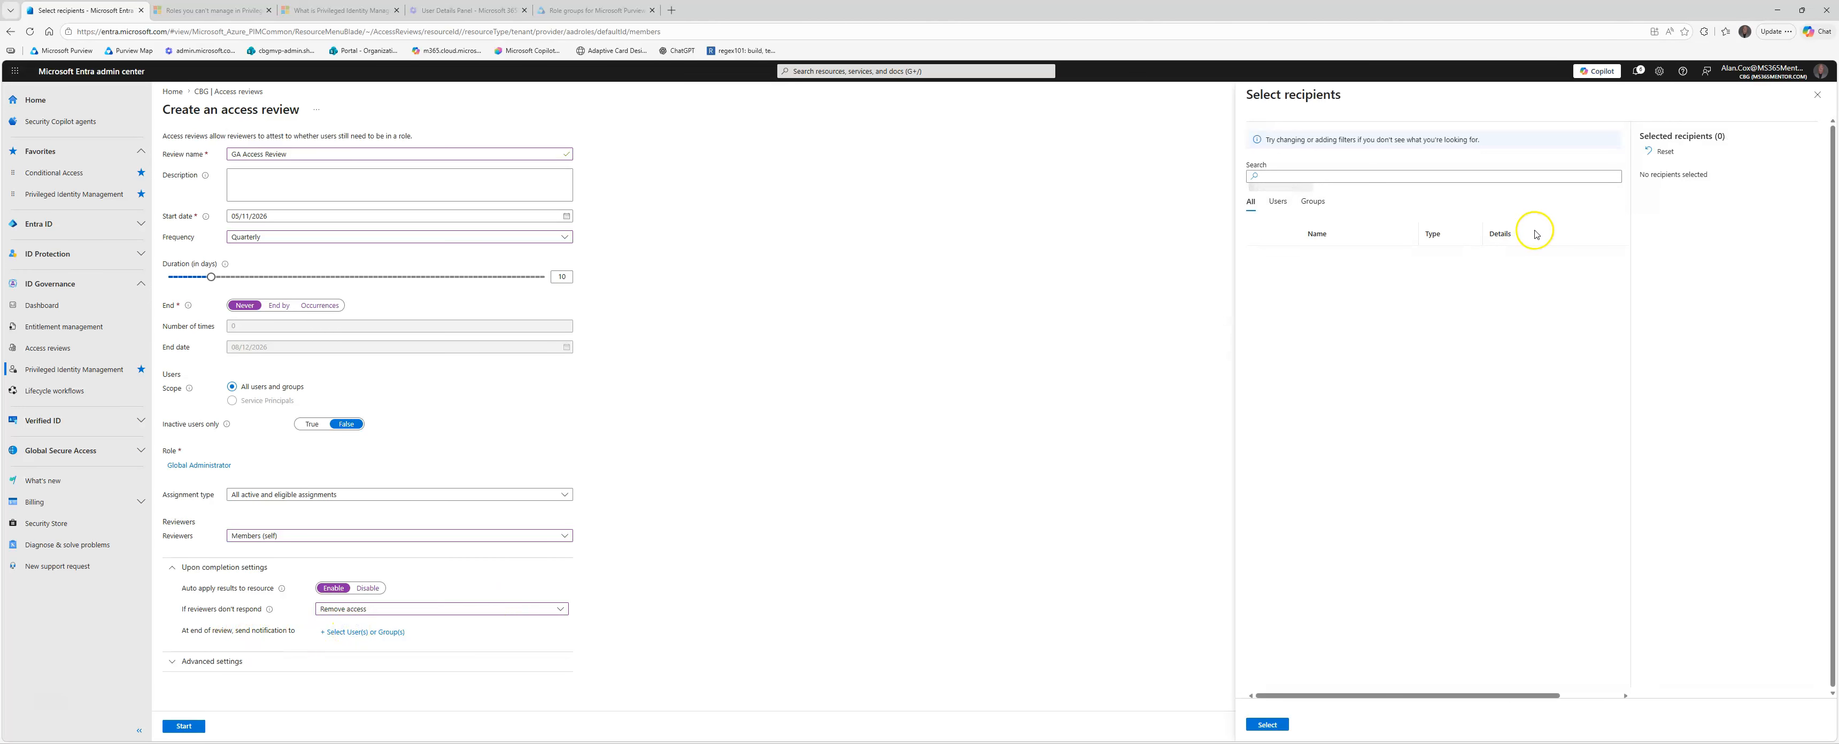
pyautogui.click(1812, 105)
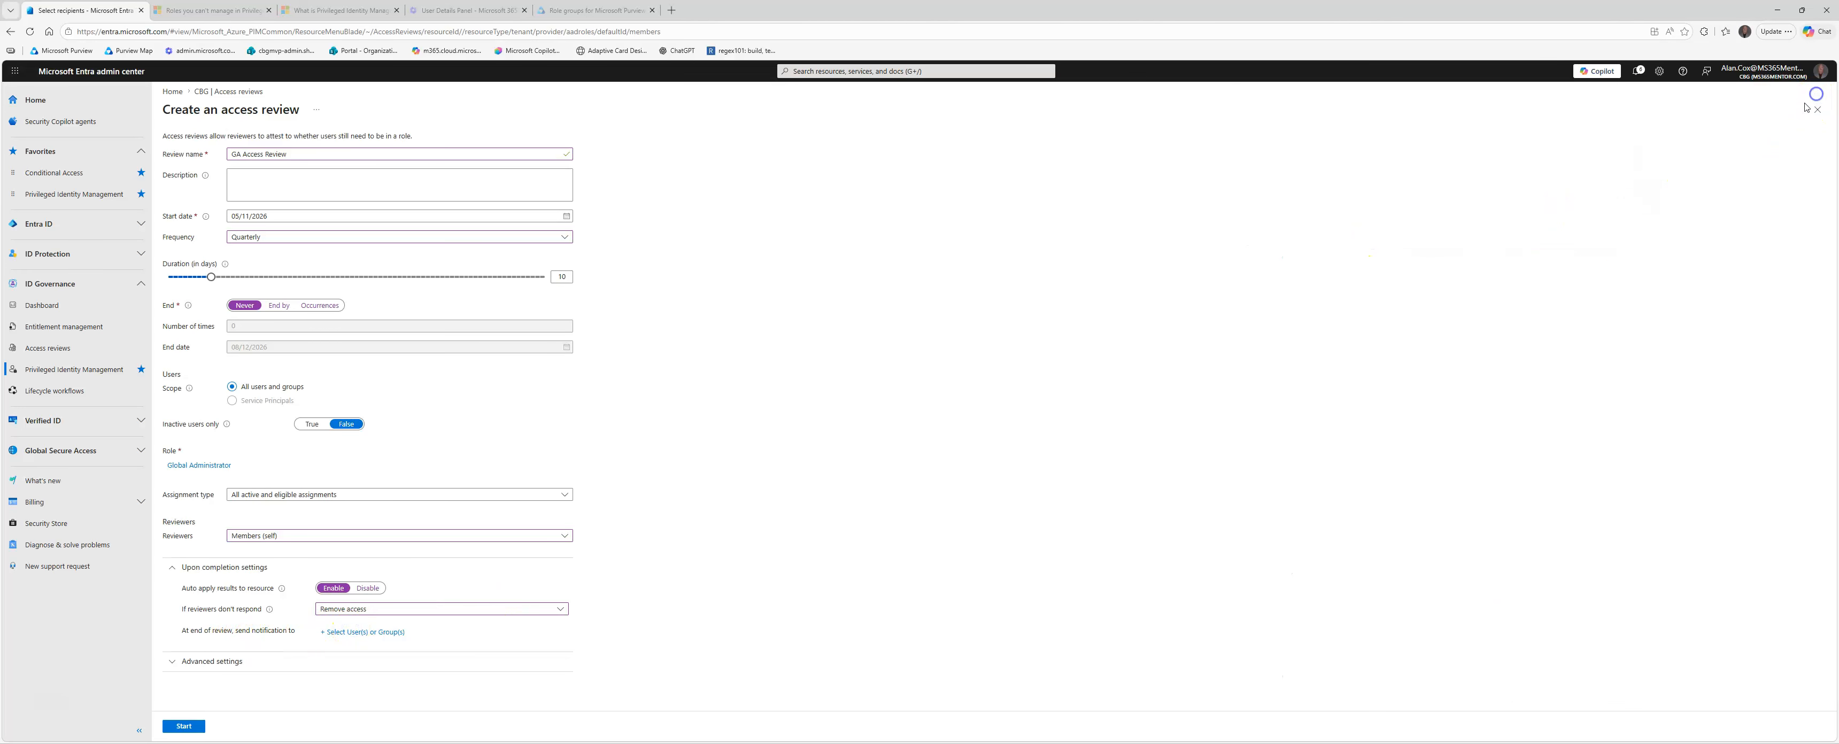
# Step: Expand the advanced settings and review the recommendation, approval reason, notification and reminder options along with the rest of the form
pyautogui.click(179, 661)
pyautogui.scroll(-2, 319, 591)
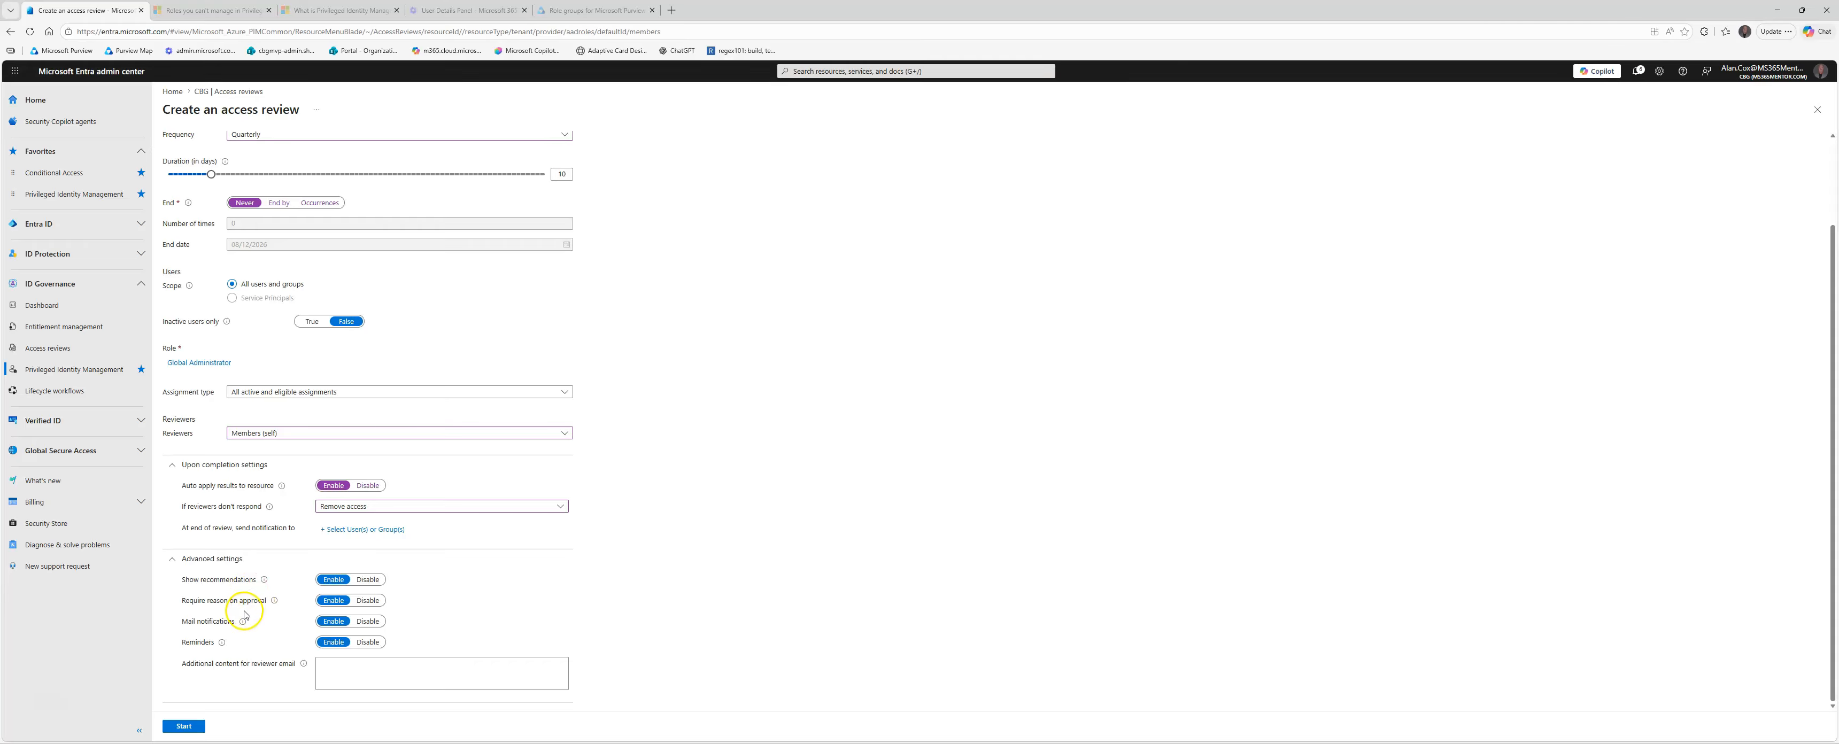
pyautogui.moveTo(266, 582)
pyautogui.scroll(2, 353, 380)
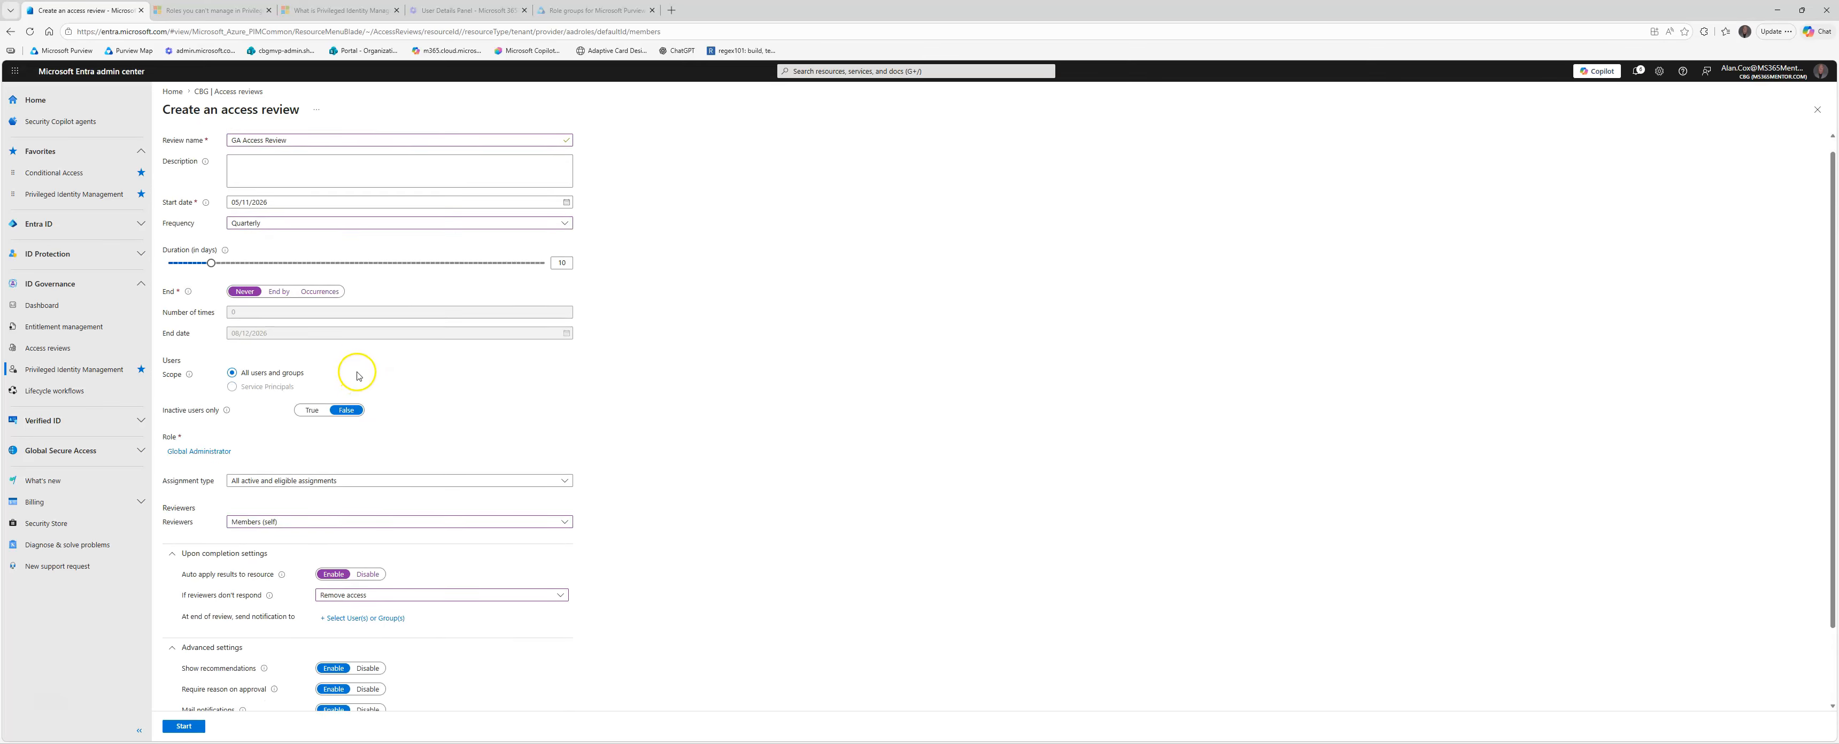
pyautogui.scroll(-1, 353, 373)
pyautogui.scroll(1, 429, 372)
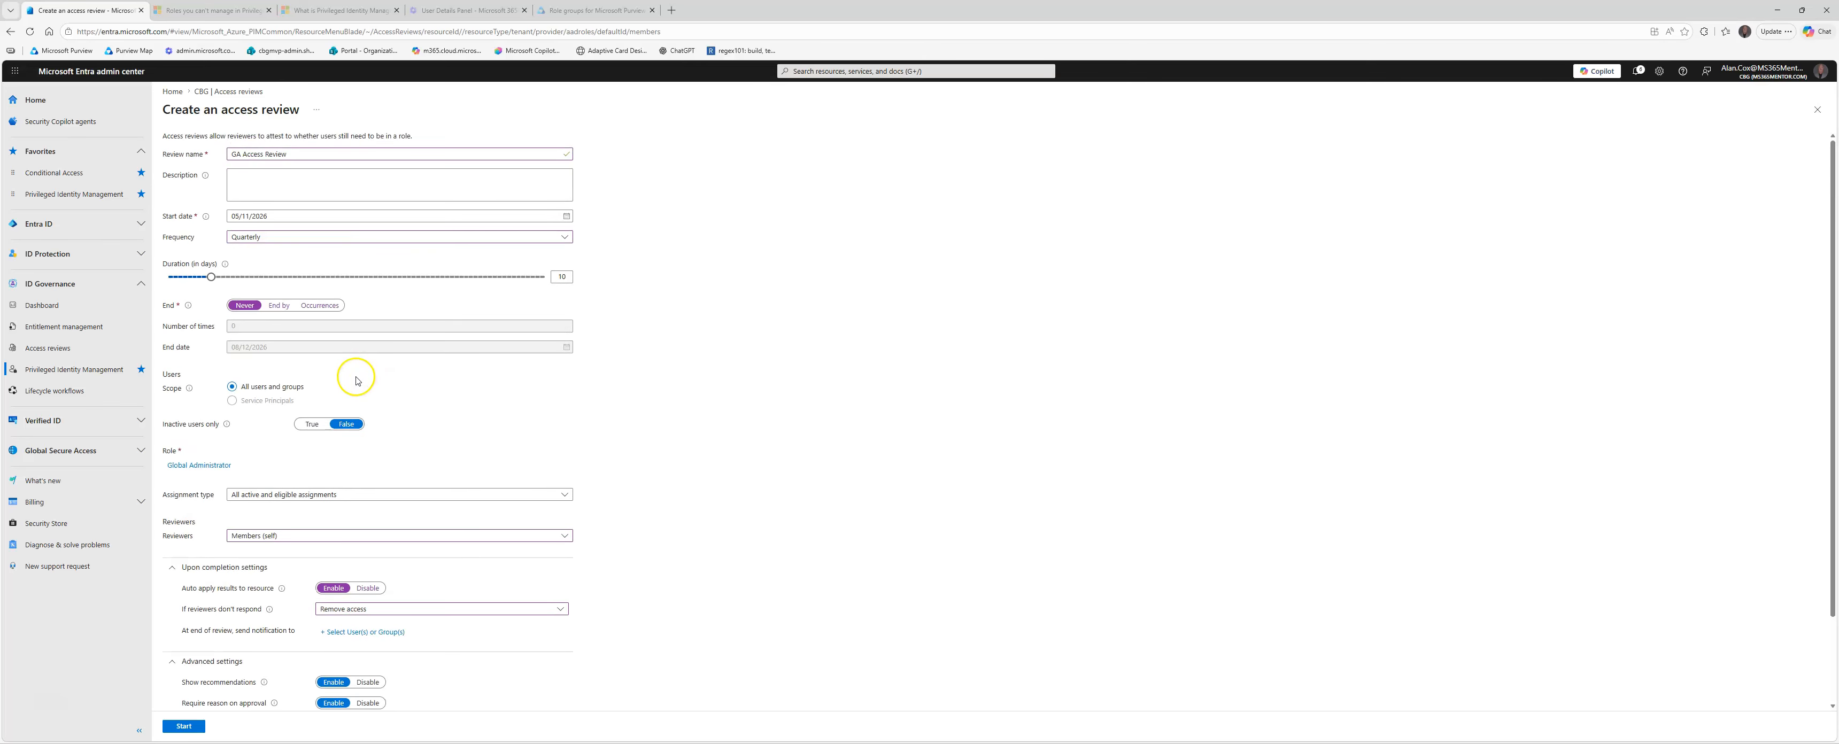
# Step: Recheck the assignment type choices for the Global Administrator review, keeping all active and eligible assignments
pyautogui.scroll(-2, 546, 447)
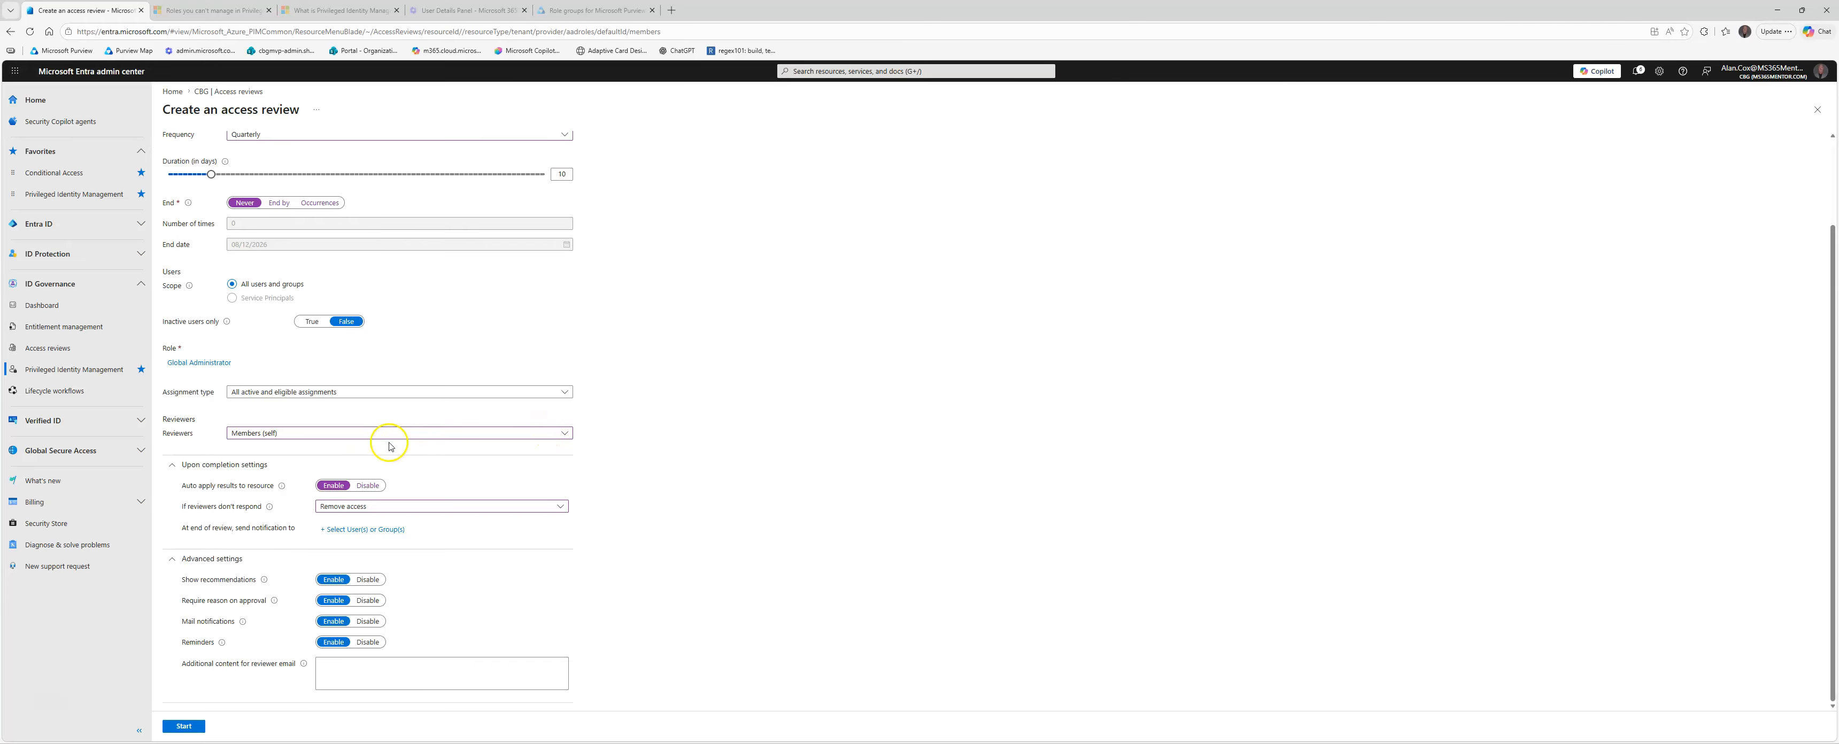
pyautogui.click(319, 393)
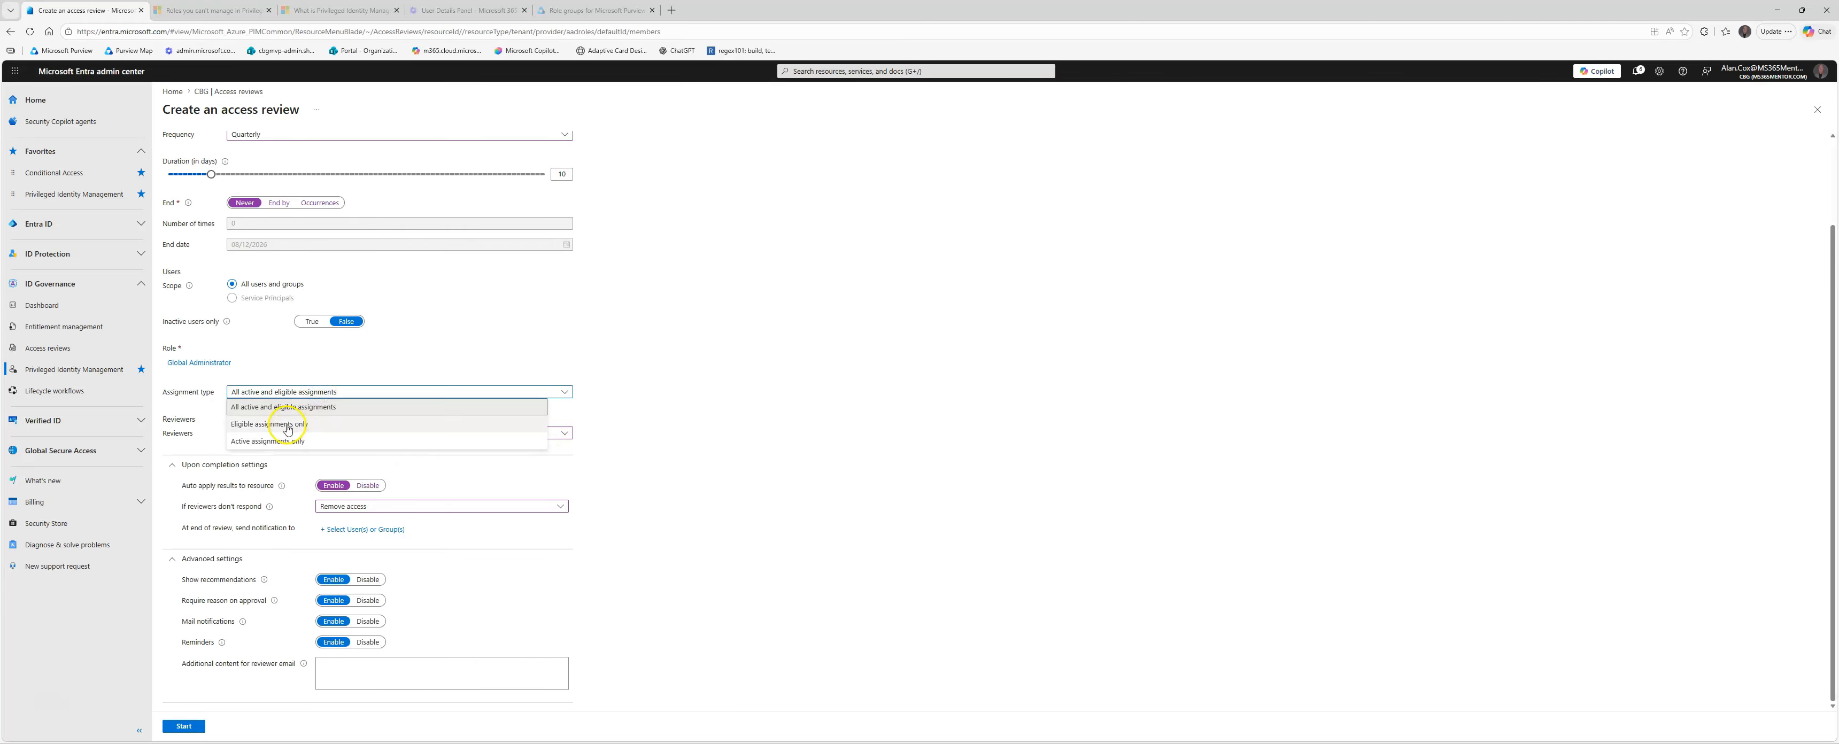
pyautogui.click(629, 353)
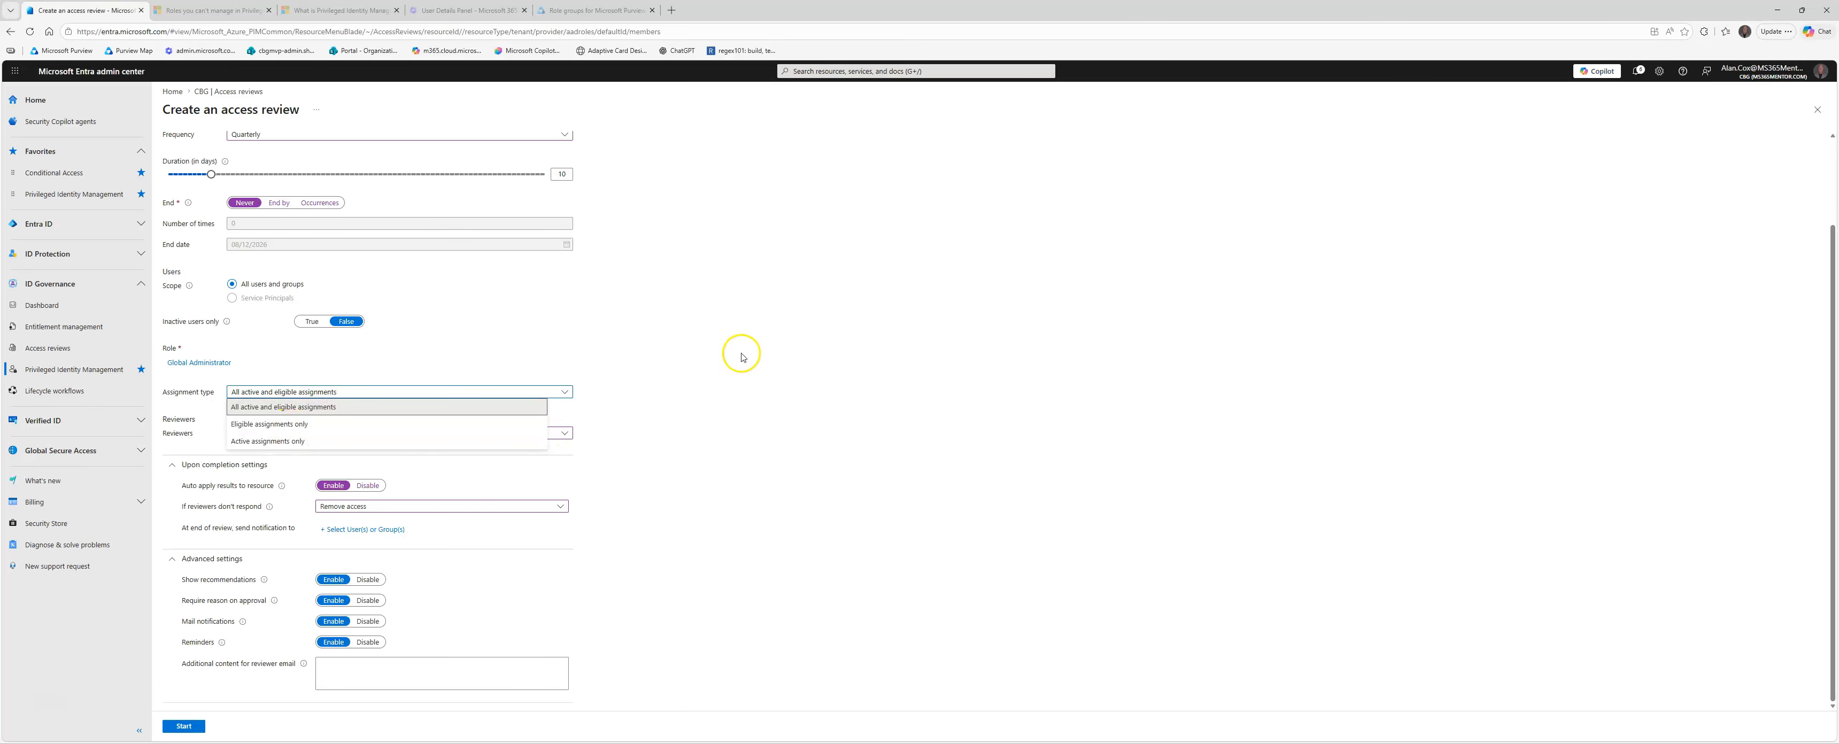
# Step: Close the access review form without creating the review, discarding the unsaved edits and returning to the access reviews list
pyautogui.scroll(2, 737, 351)
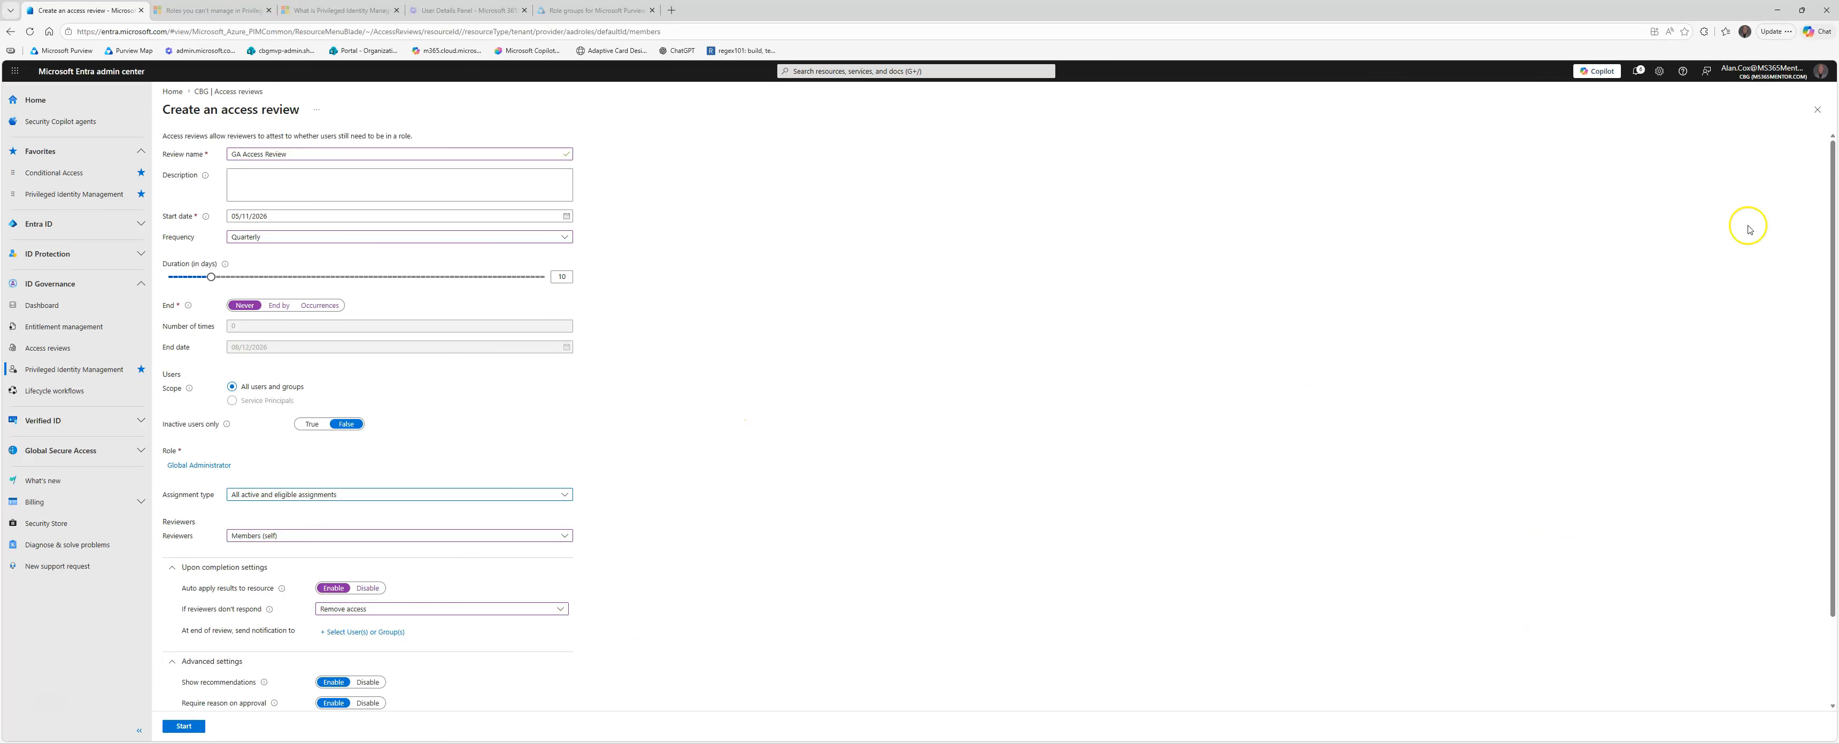
pyautogui.click(1817, 109)
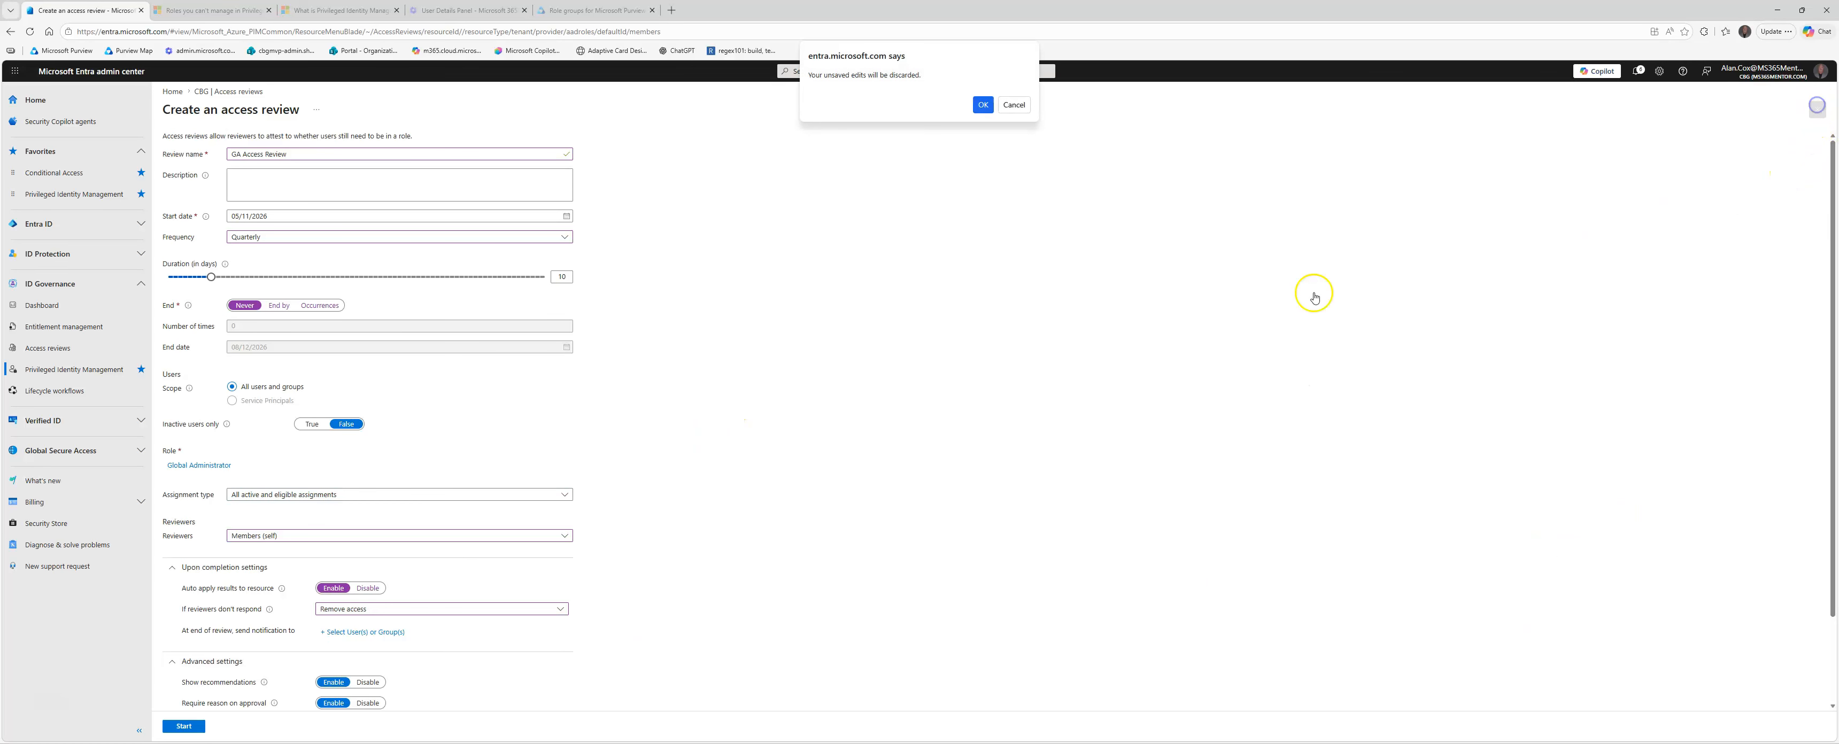
pyautogui.click(983, 104)
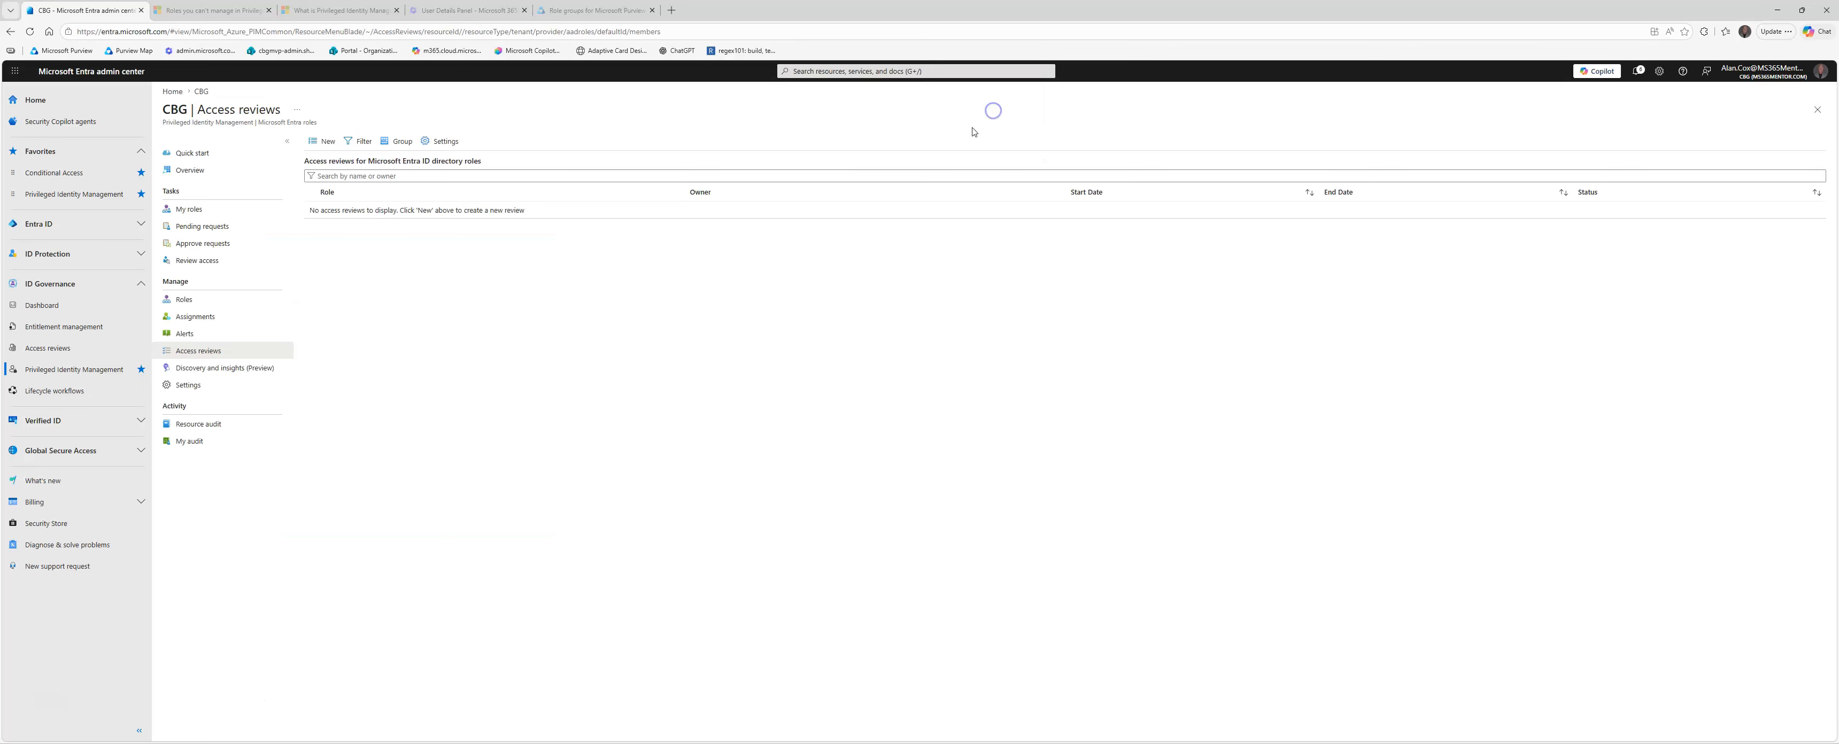